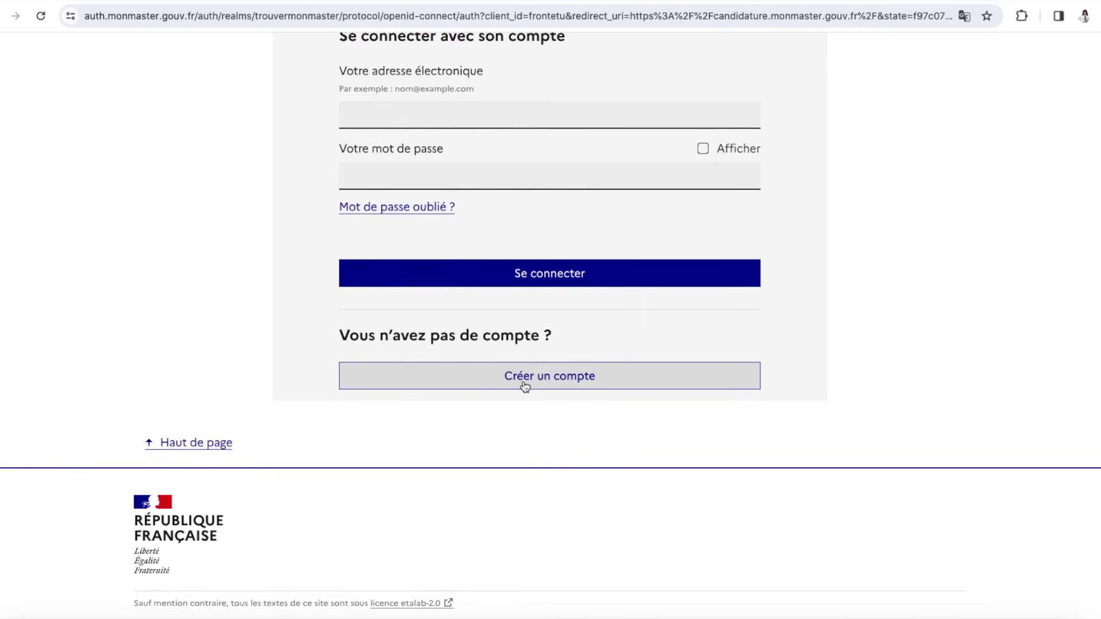
Answer Oui to all four eligibility questions for a first-year master's application and proceed to account creation
scroll(523, 386, down, 1)
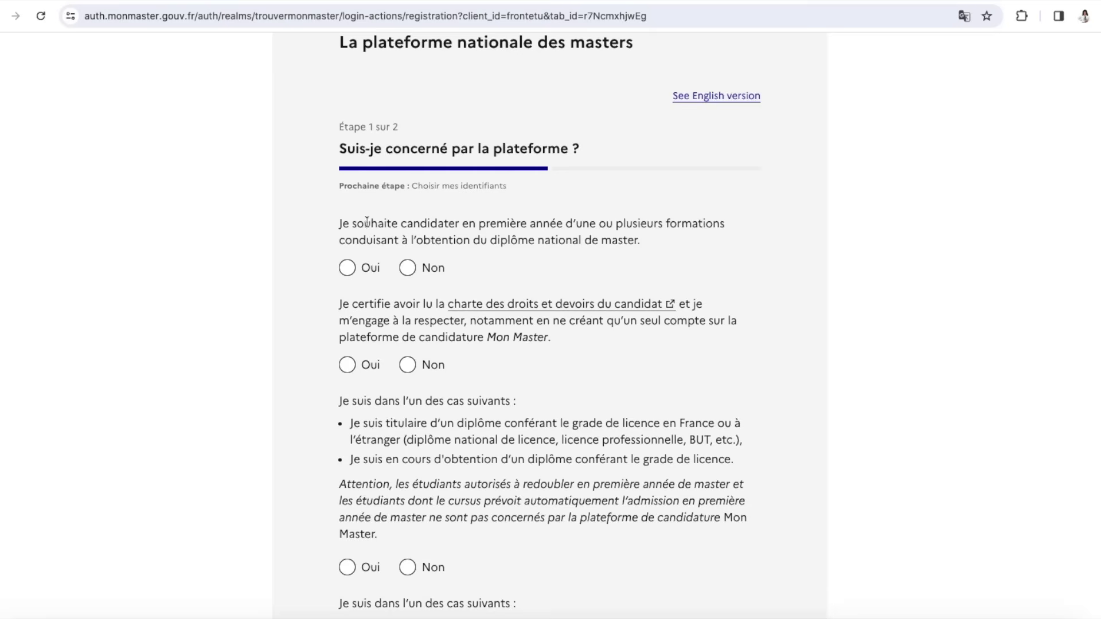
click(347, 268)
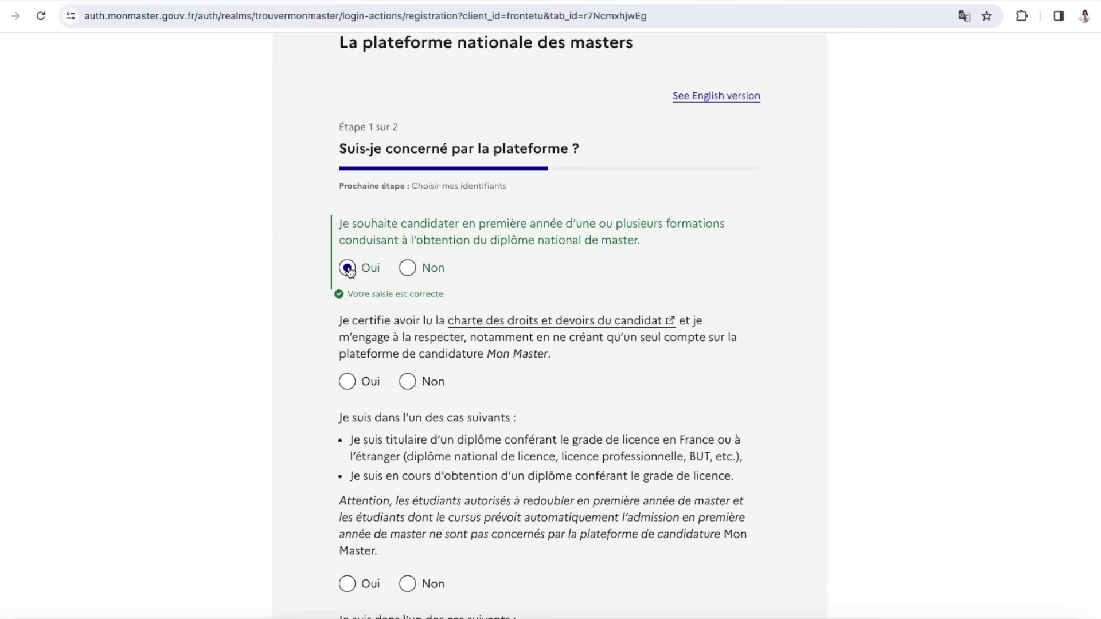
click(349, 385)
scroll(351, 388, down, 4)
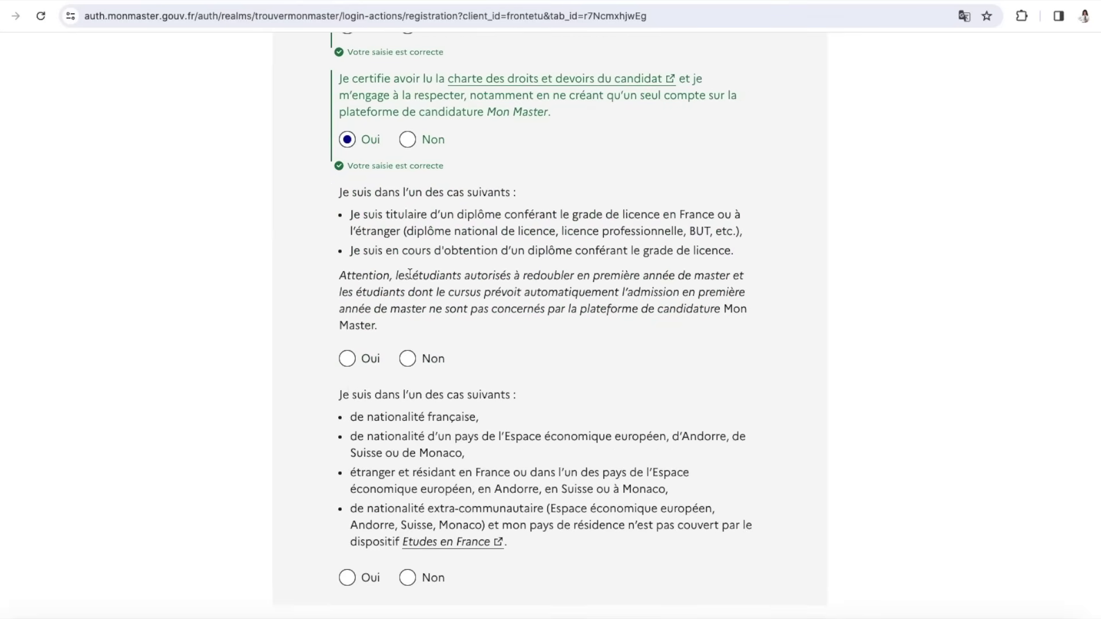
click(346, 359)
scroll(453, 304, down, 1)
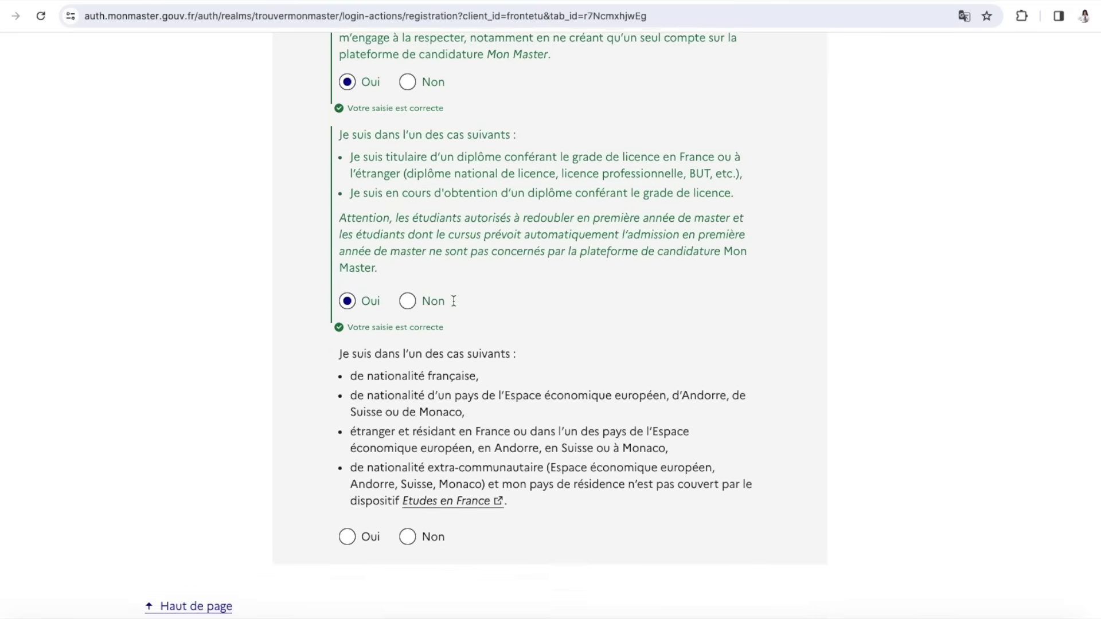
scroll(453, 305, down, 1)
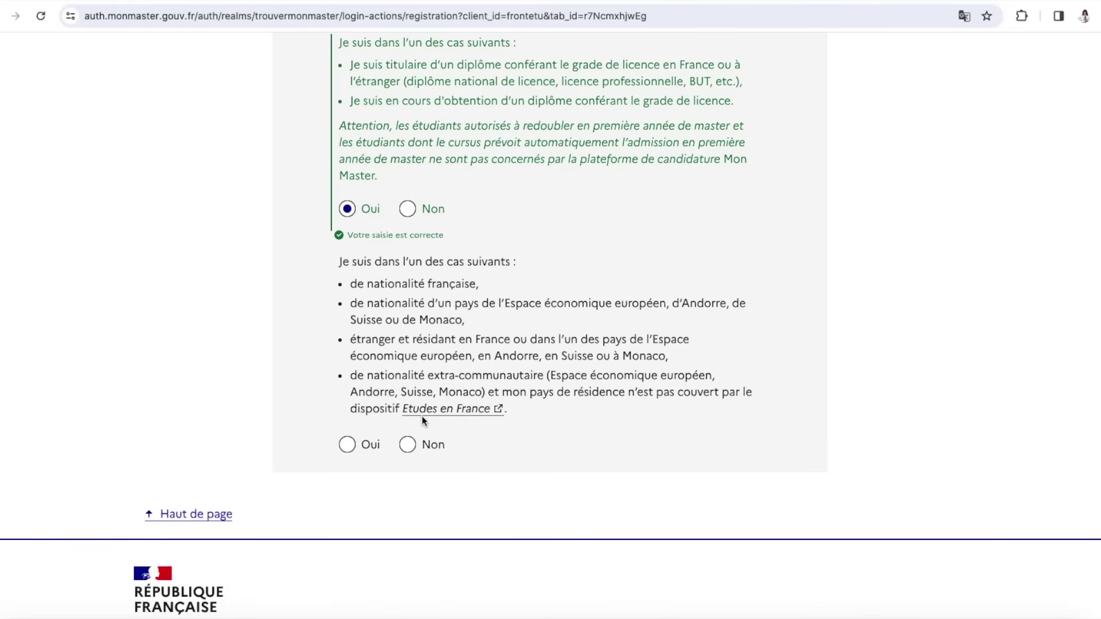
click(347, 445)
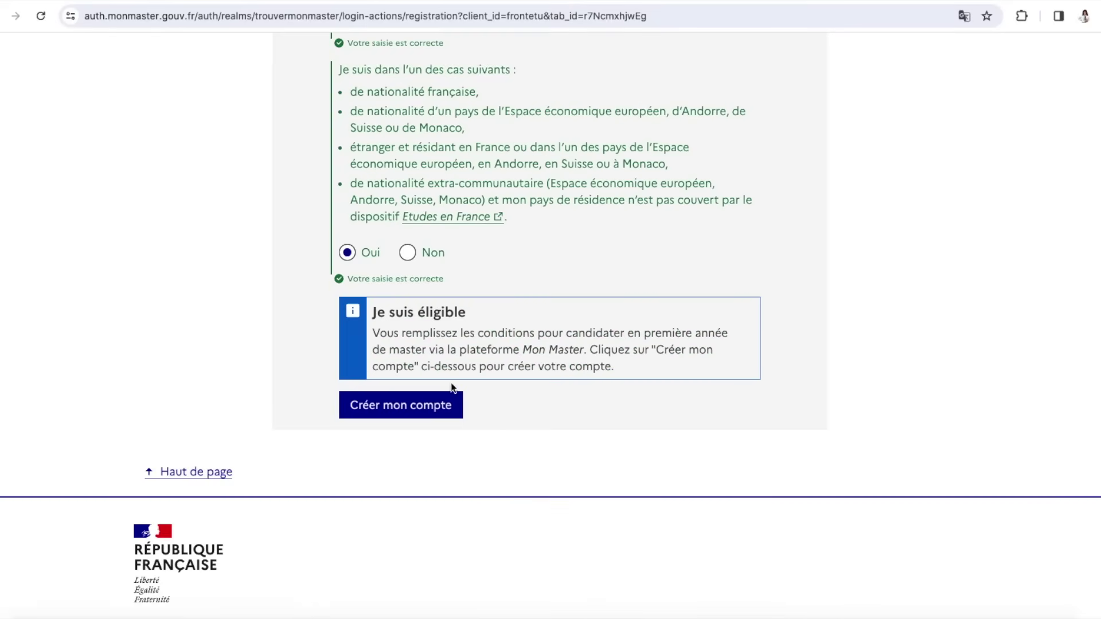
click(398, 409)
scroll(486, 380, down, 2)
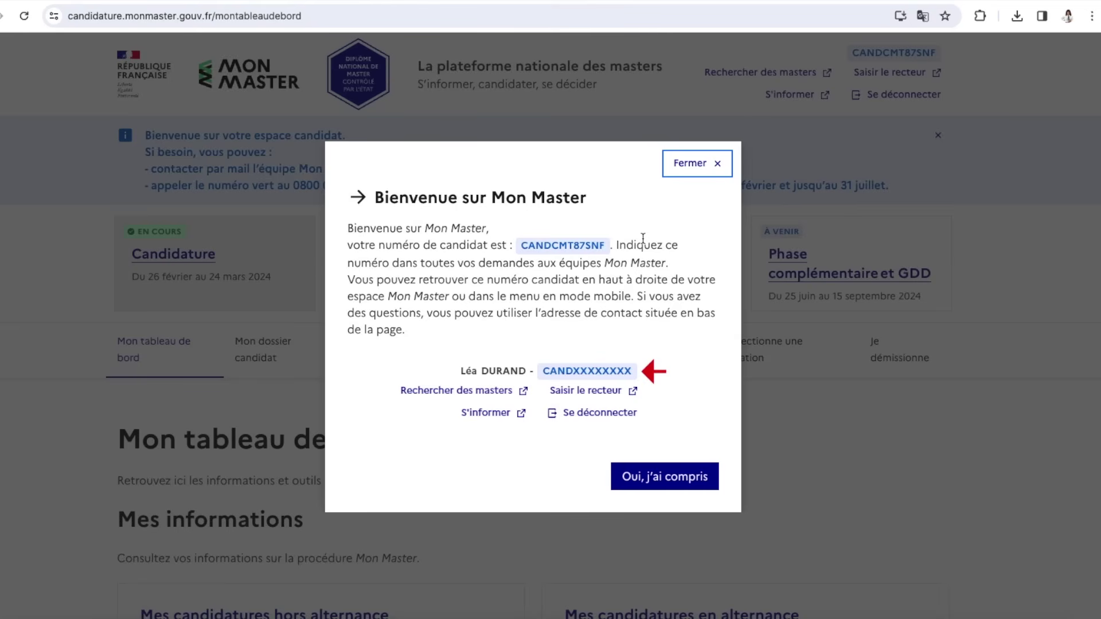
Dismiss the welcome message and review the dashboard's application summaries and general information
key(Escape)
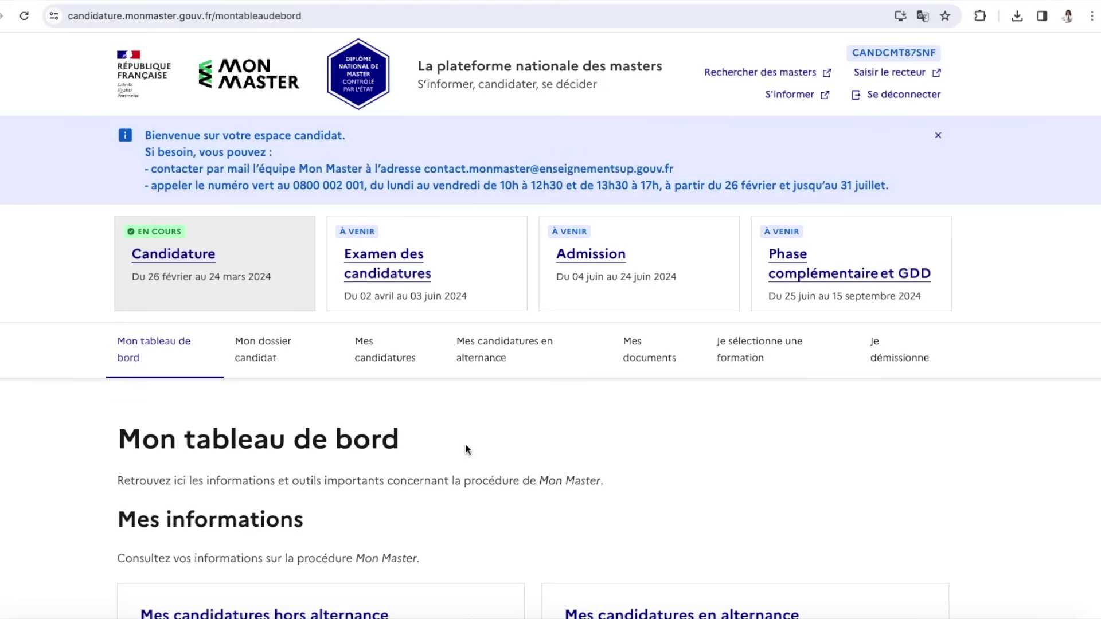
scroll(466, 446, down, 4)
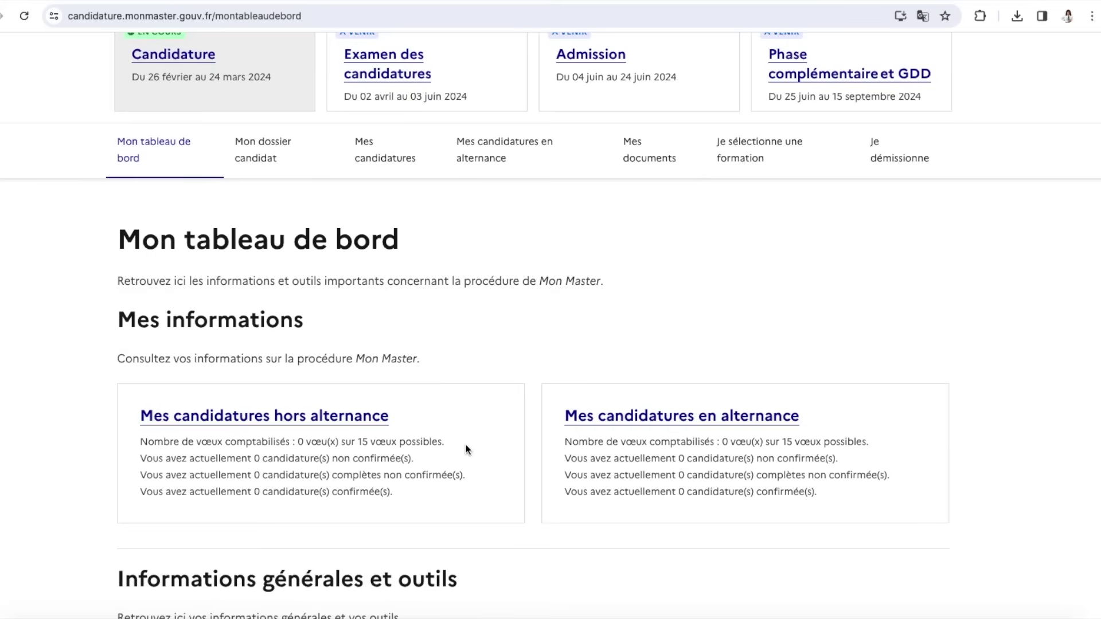
scroll(466, 445, down, 1)
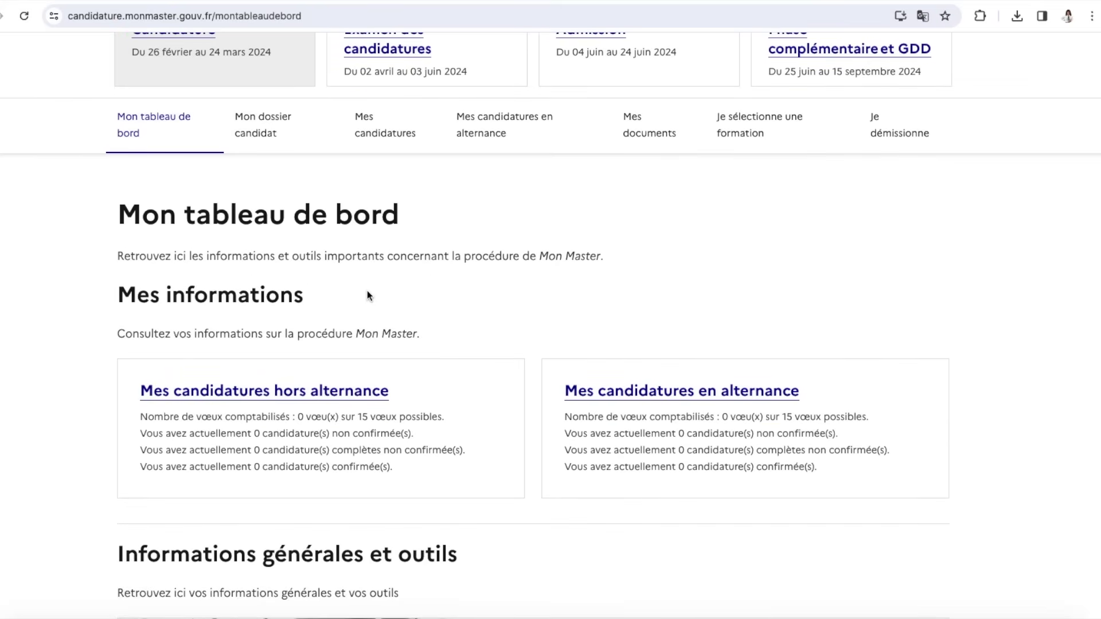
scroll(368, 304, down, 1)
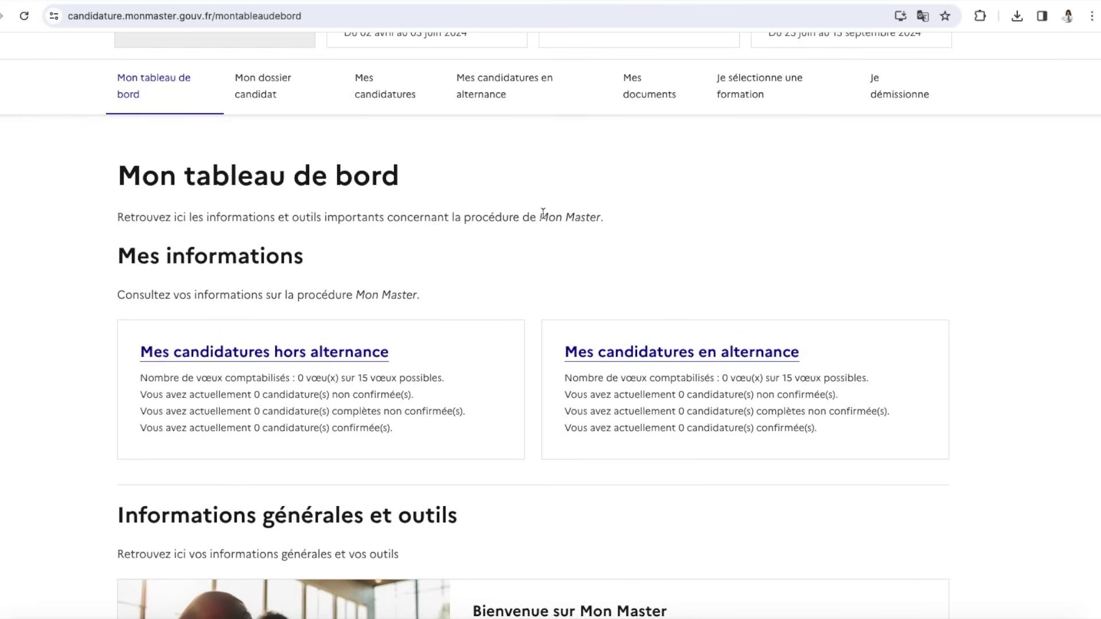
scroll(699, 486, down, 5)
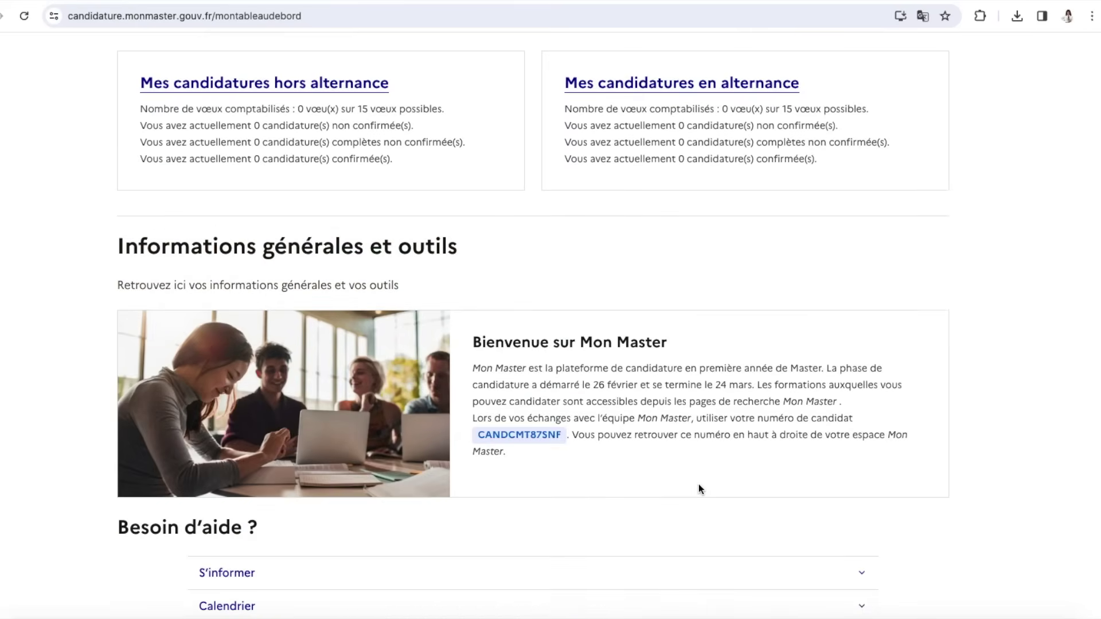
scroll(699, 486, up, 4)
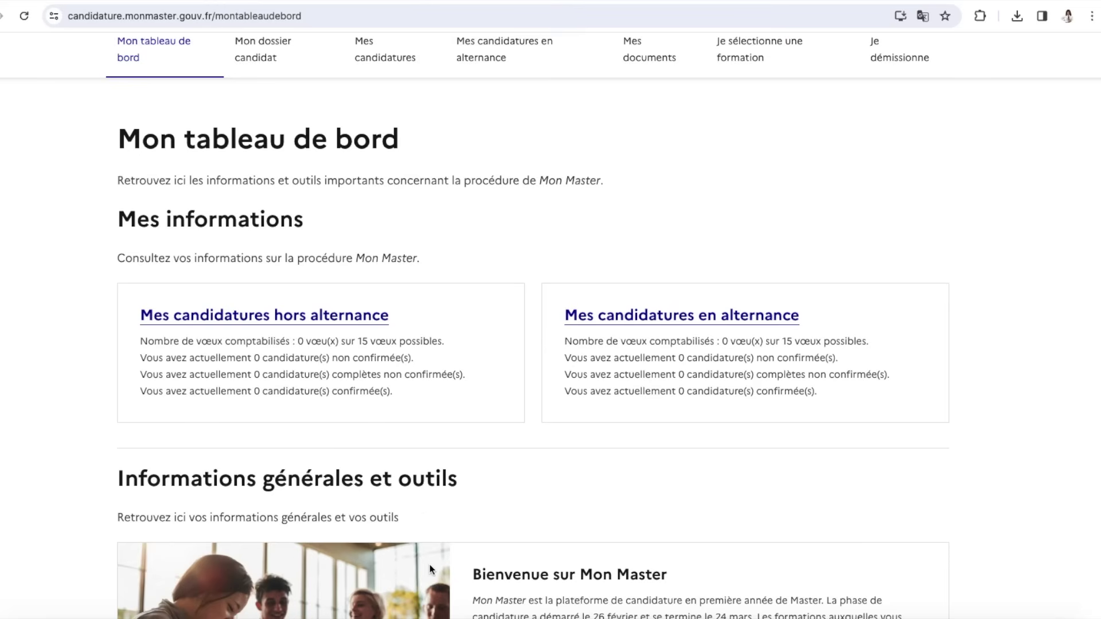
scroll(479, 337, up, 4)
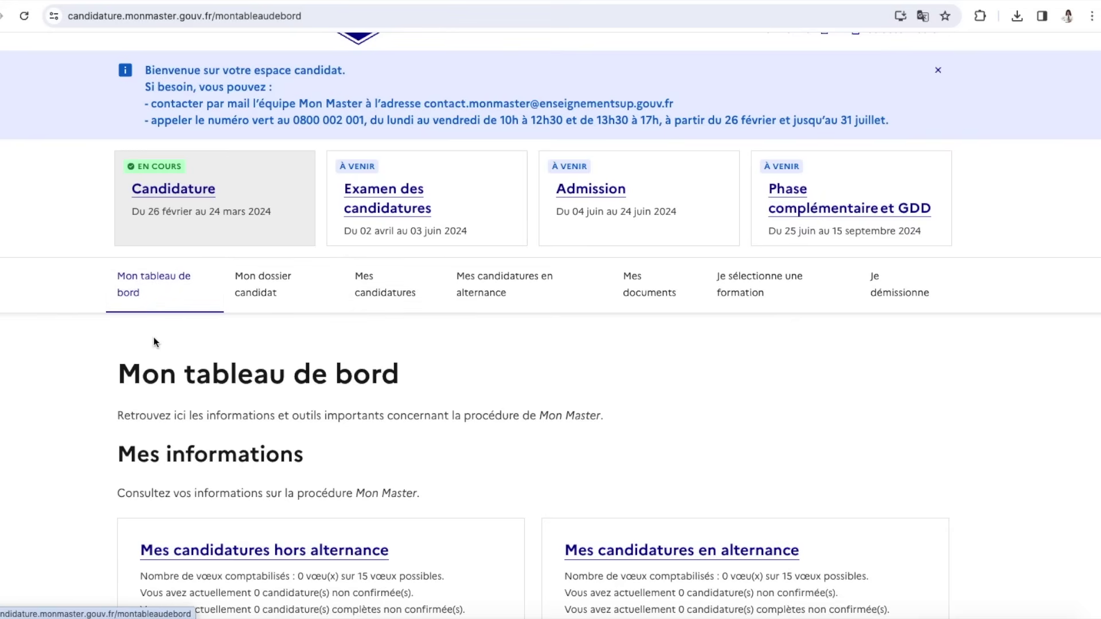
Look over the Mon dossier candidat section and the application list rules in Mes candidatures
click(256, 291)
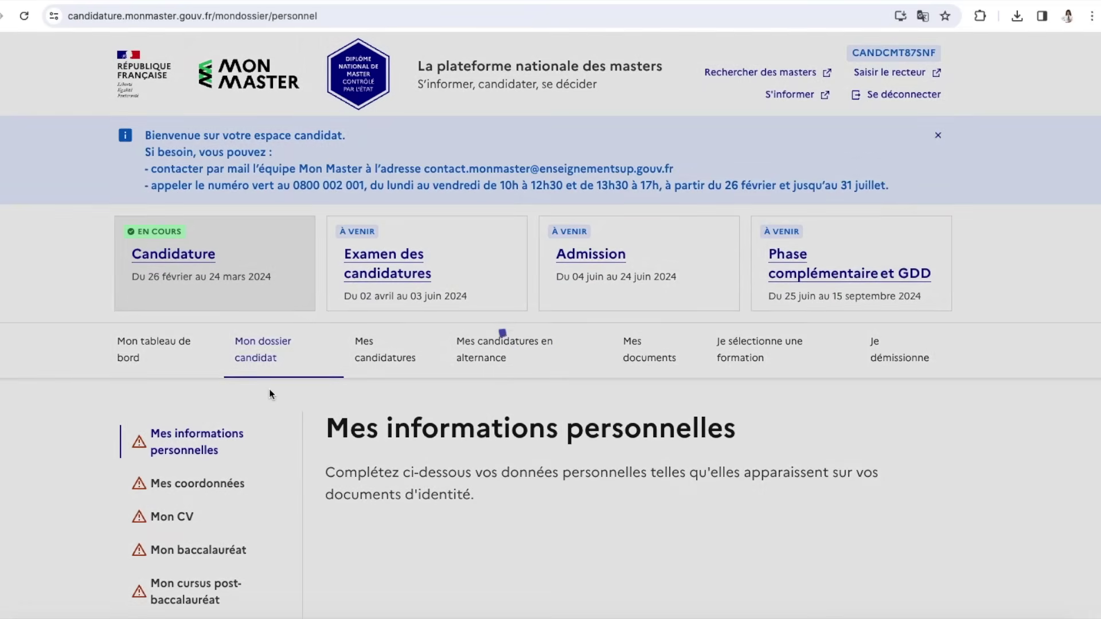
scroll(270, 390, down, 1)
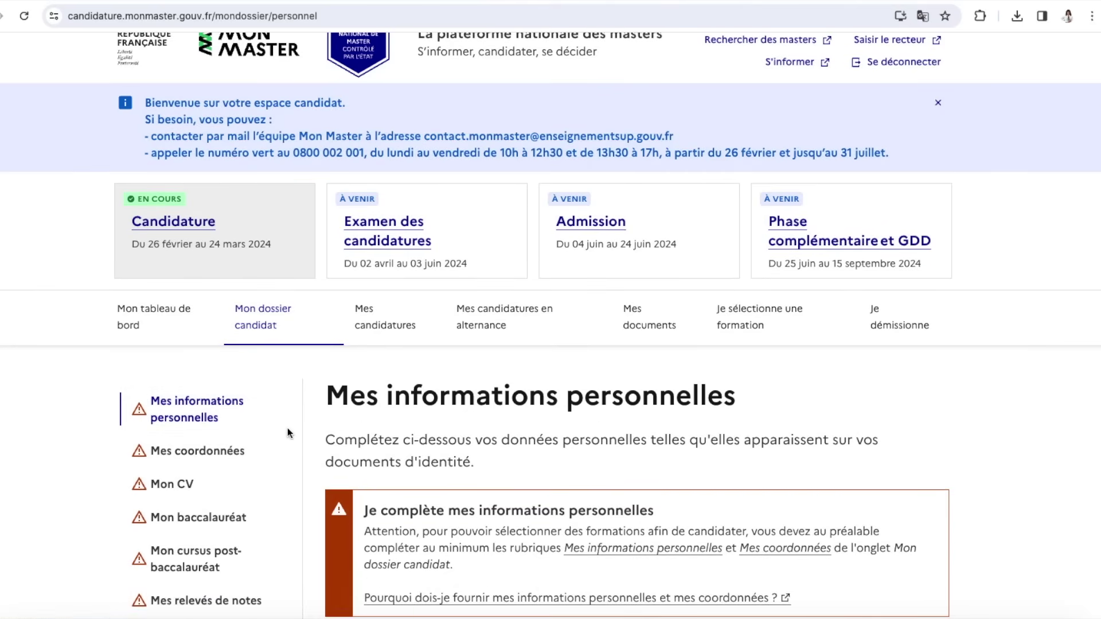
click(387, 325)
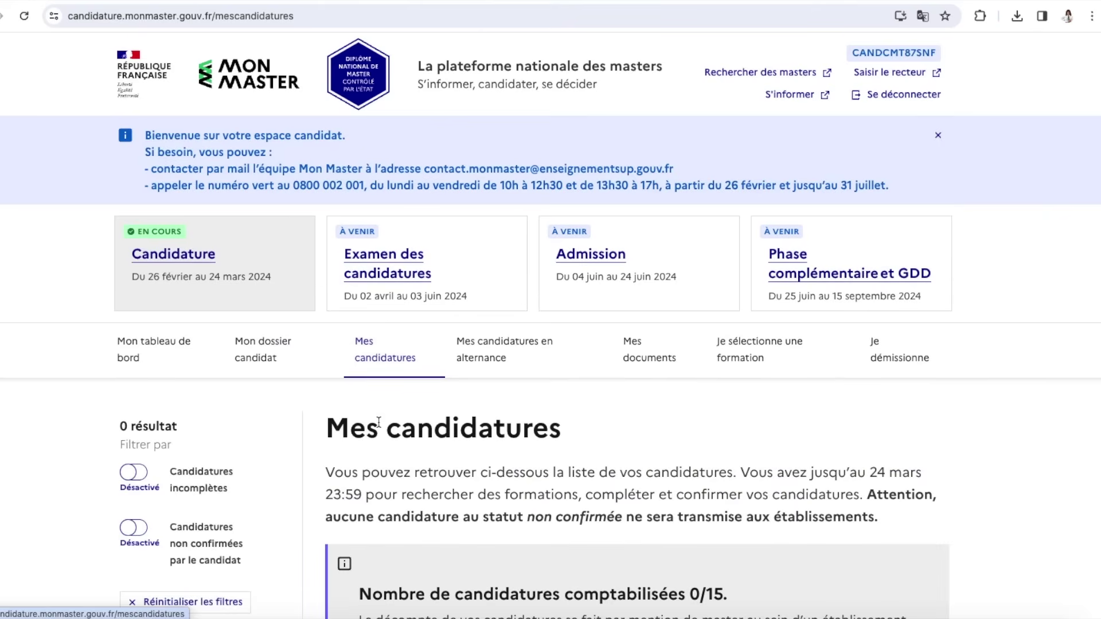
scroll(379, 423, down, 3)
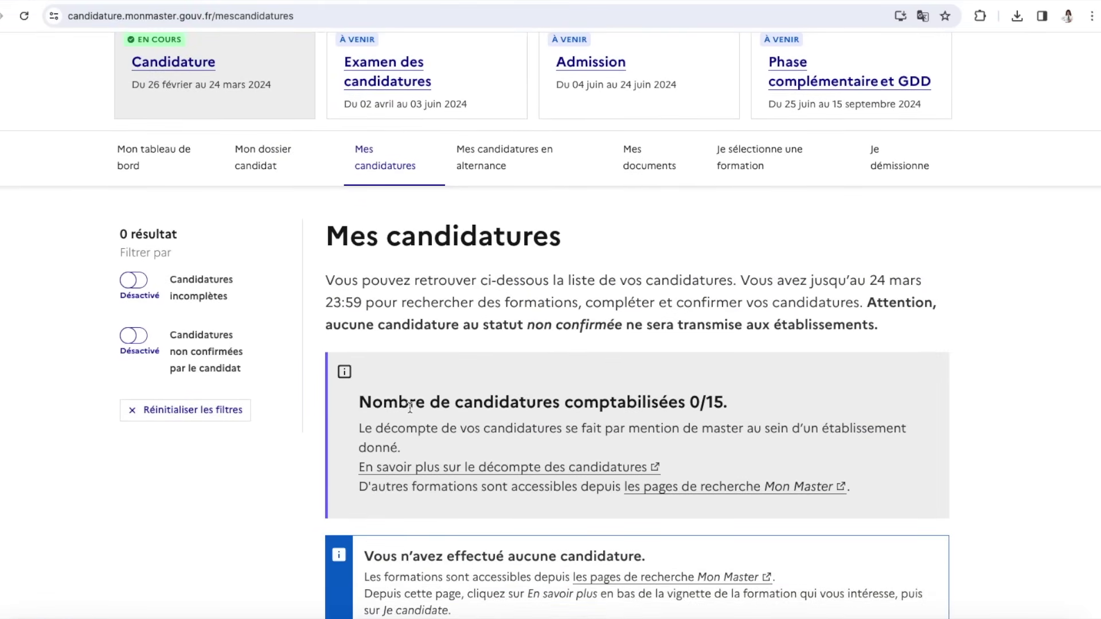
scroll(410, 409, down, 3)
scroll(533, 515, up, 3)
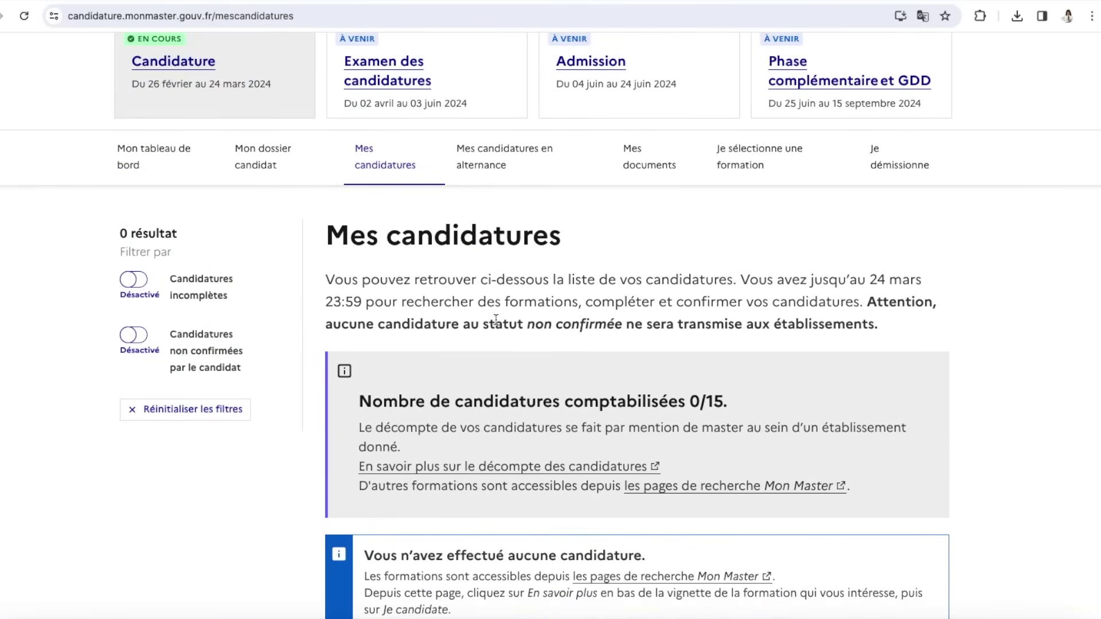
Look through the work-study applications, the uploaded documents list and the Je sélectionne une formation page
click(483, 173)
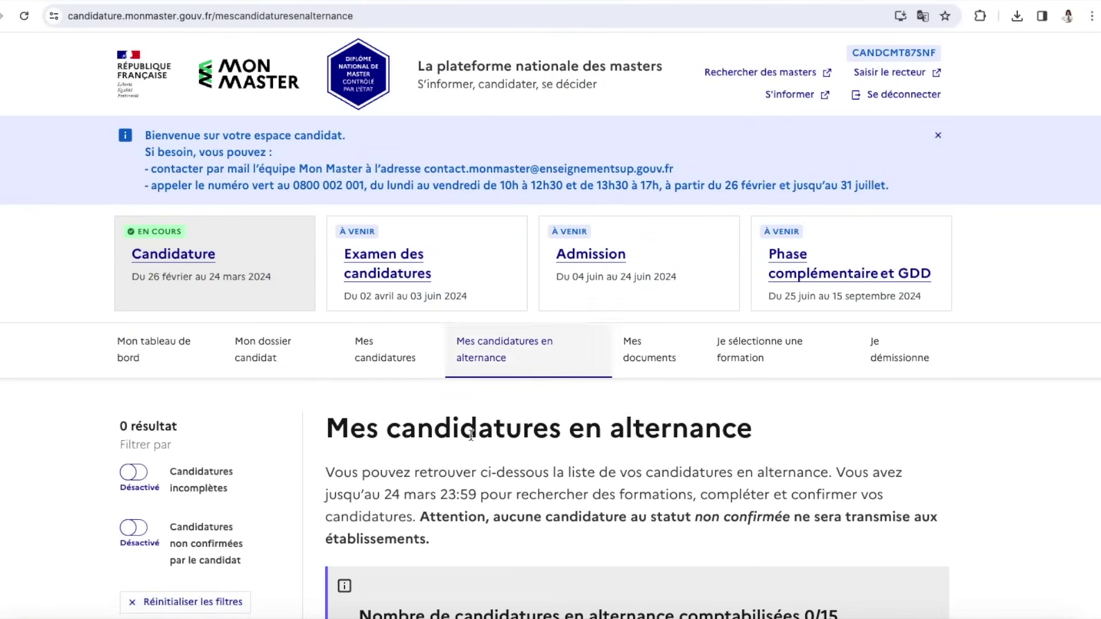
click(640, 285)
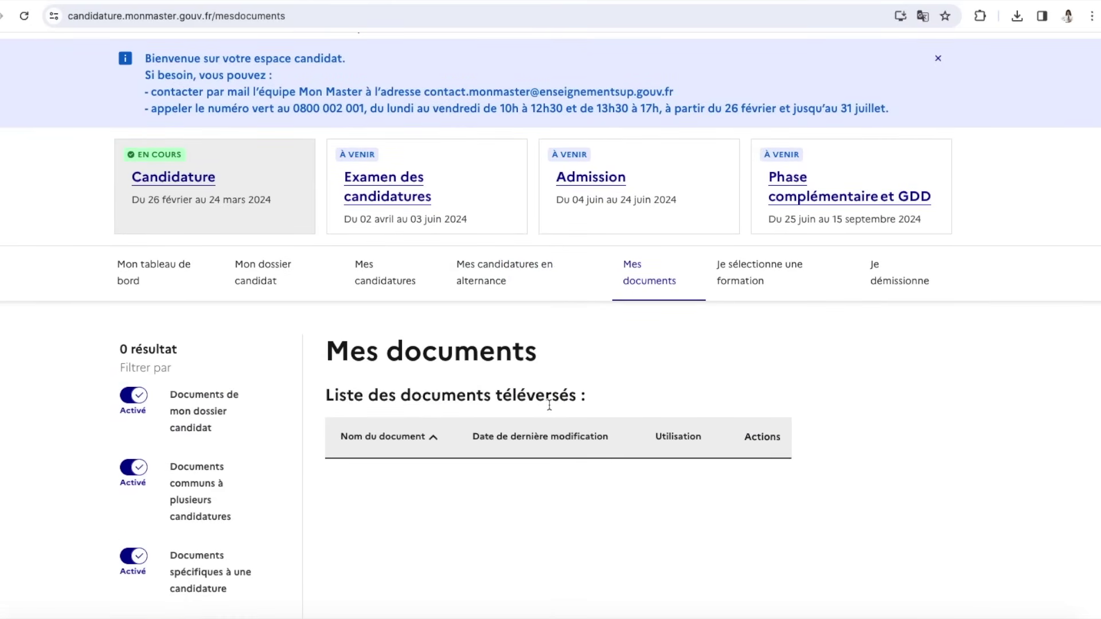
click(714, 284)
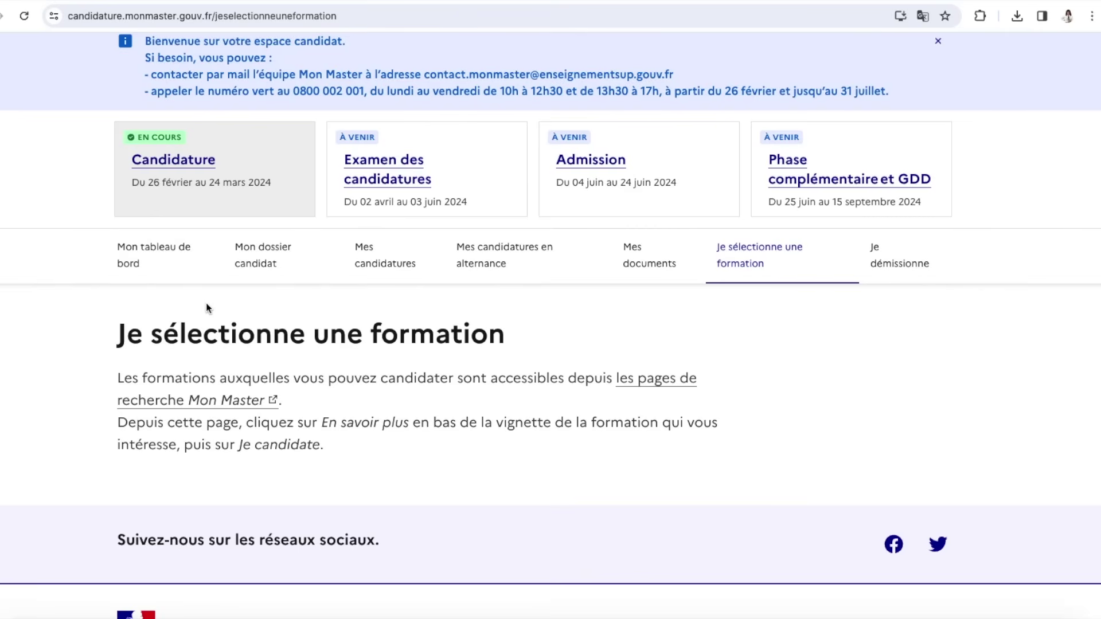
Return to Mon dossier candidat and open its Mes informations personnelles form
click(263, 263)
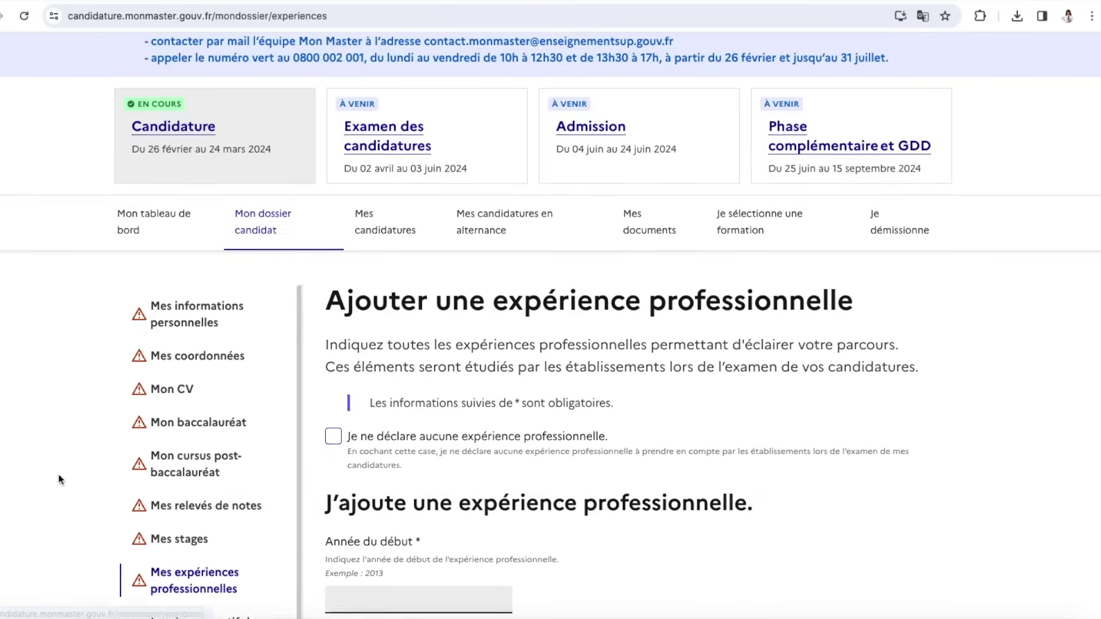
click(198, 310)
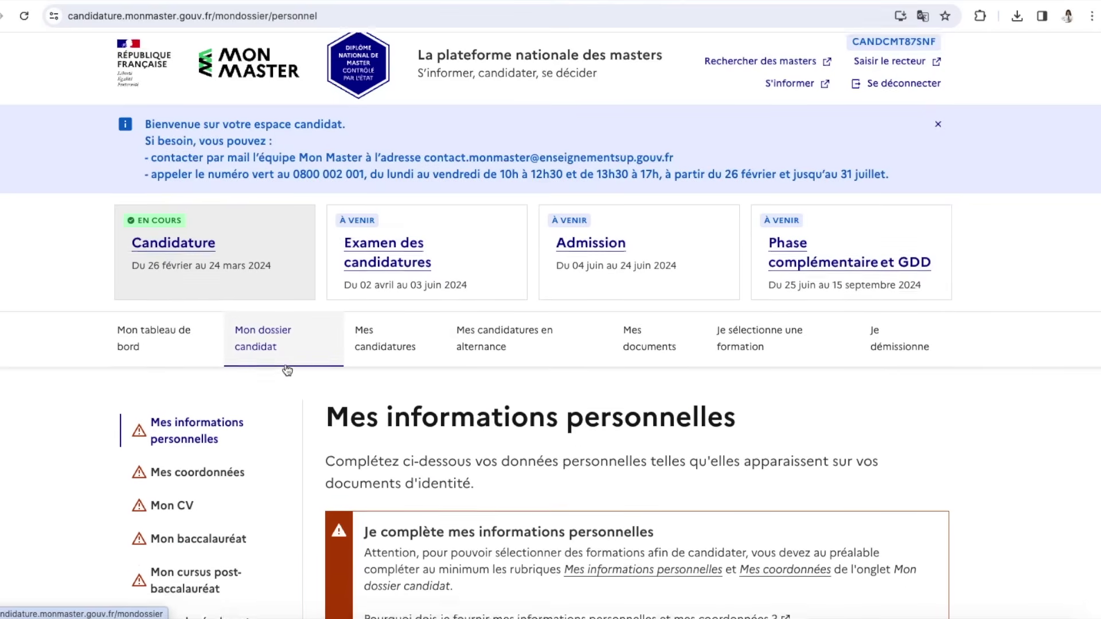
scroll(287, 370, down, 5)
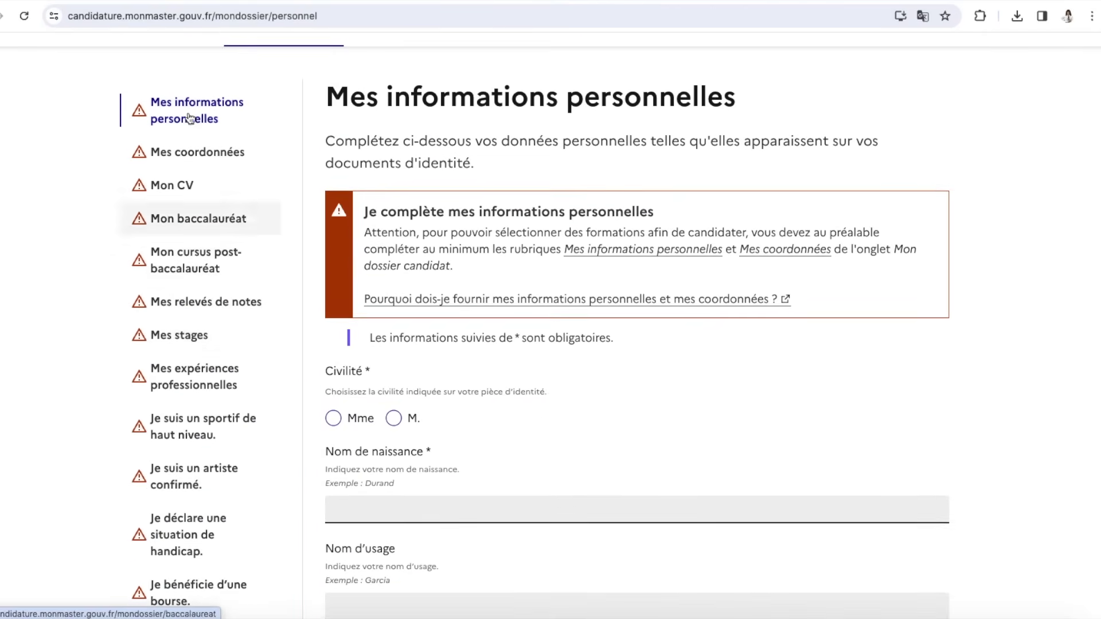
click(227, 155)
key(alt+Left)
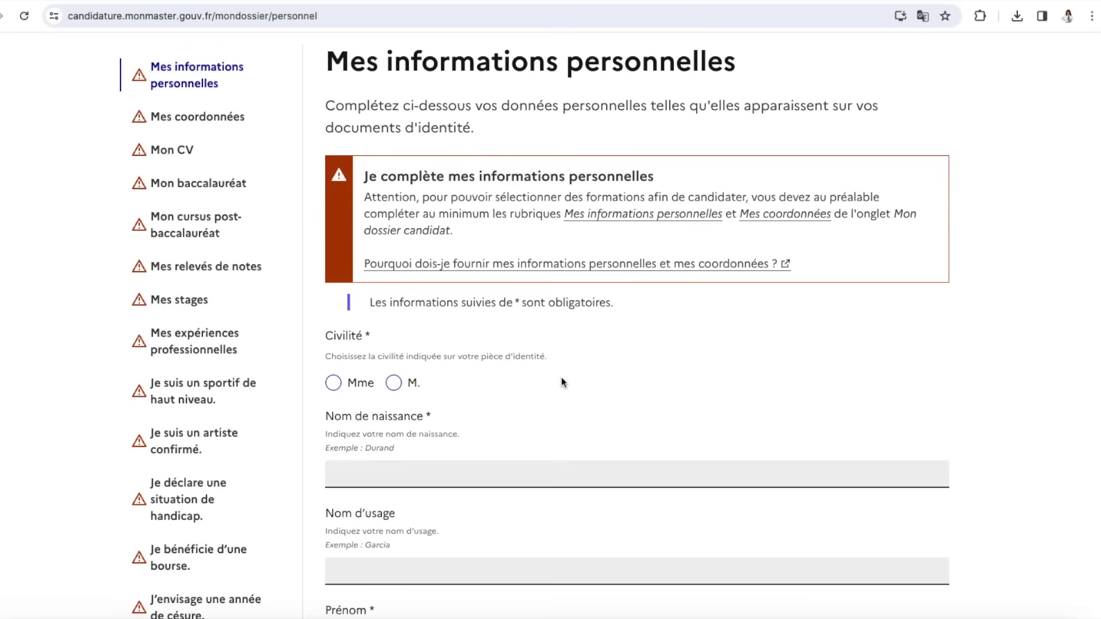
Set the Civilité to Mme and go through the personal information form down to the student identifier
scroll(436, 222, down, 3)
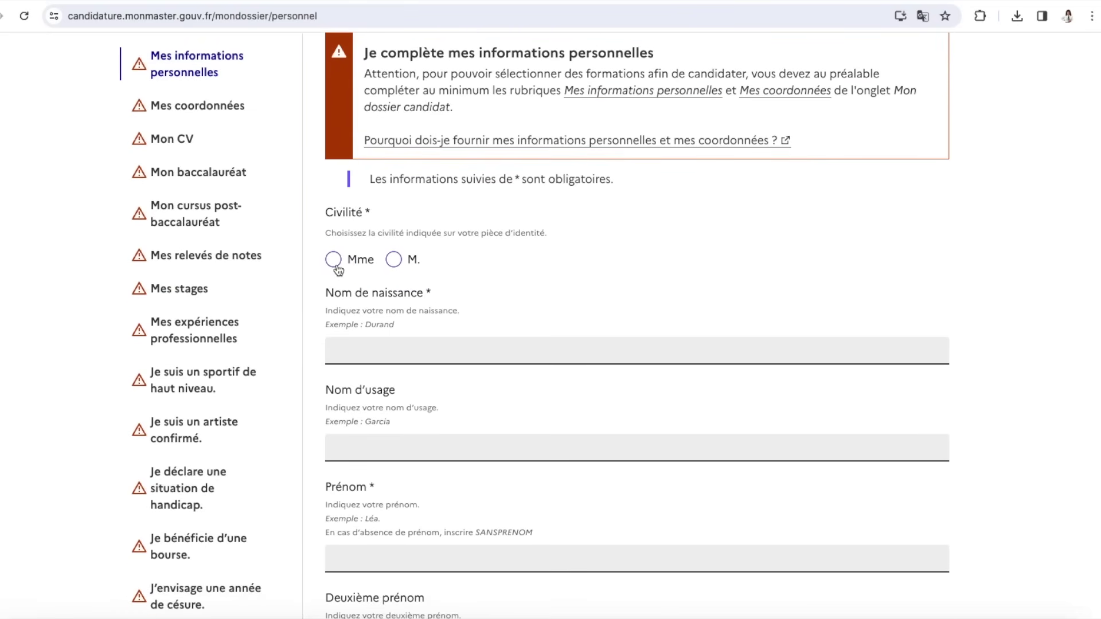
click(333, 261)
scroll(415, 394, down, 6)
scroll(415, 394, down, 6)
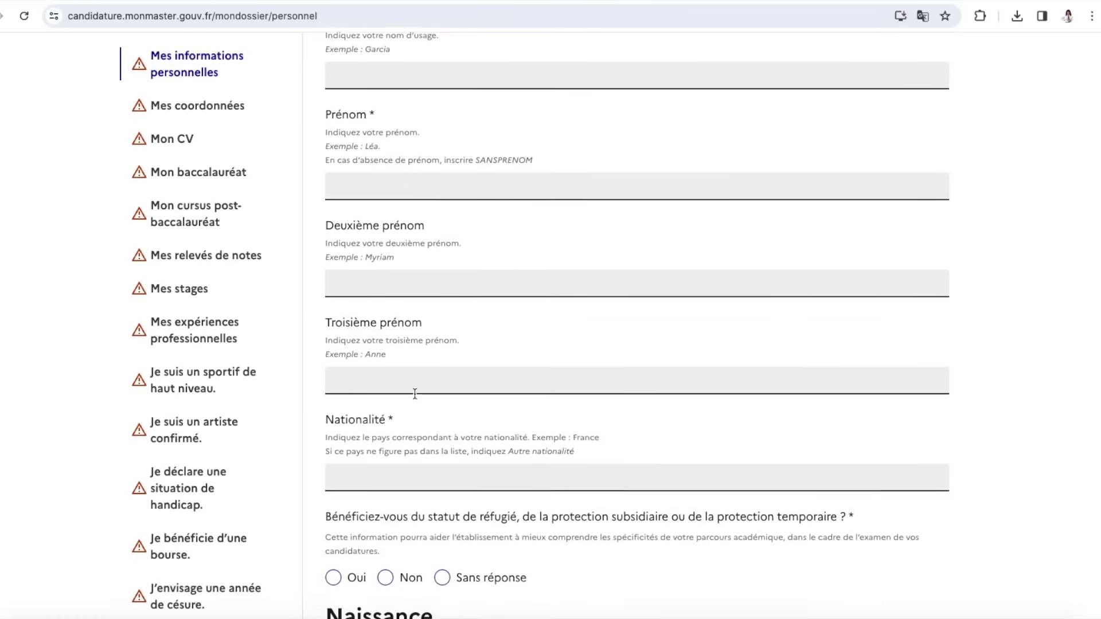
scroll(414, 394, down, 15)
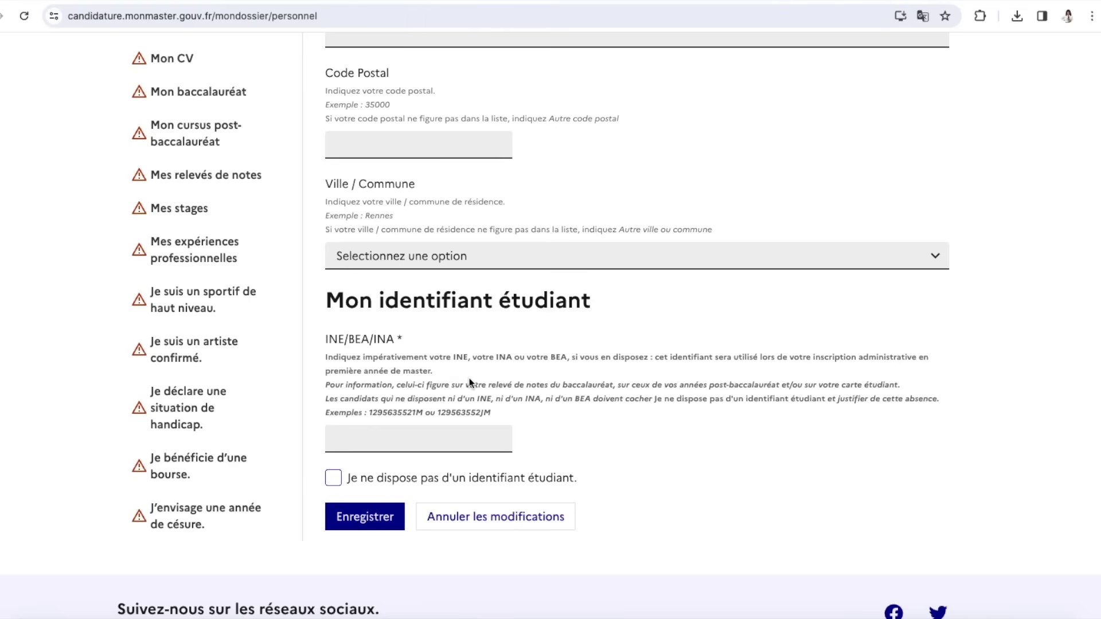
scroll(469, 380, down, 1)
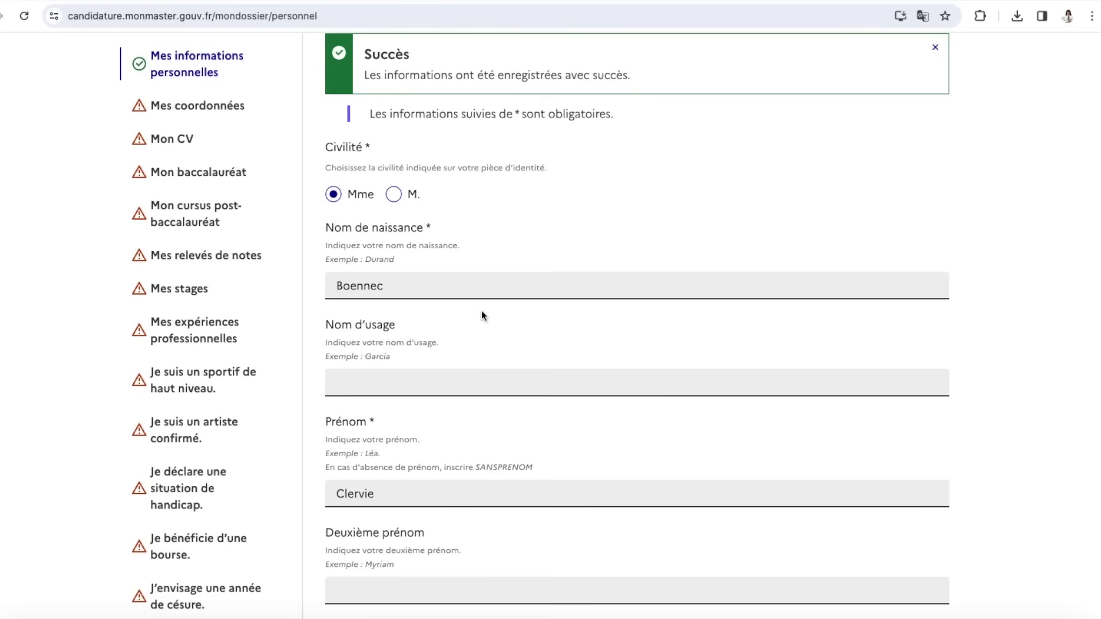
Check the completion status of Mes informations personnelles and open the Mes coordonnées section
scroll(566, 298, up, 5)
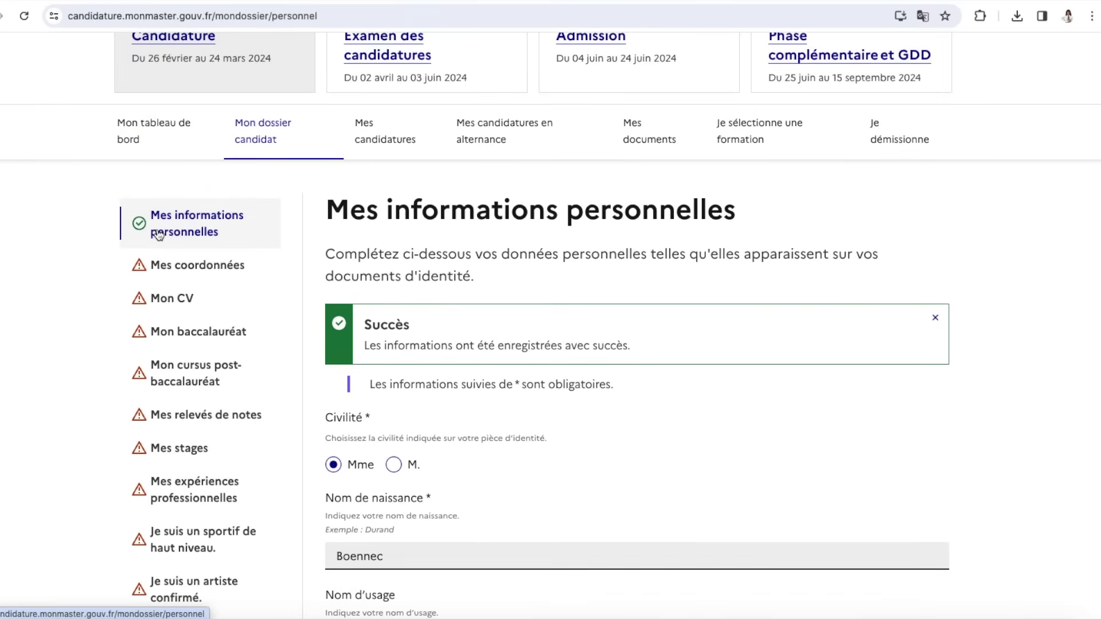
scroll(136, 567, down, 3)
scroll(195, 424, up, 3)
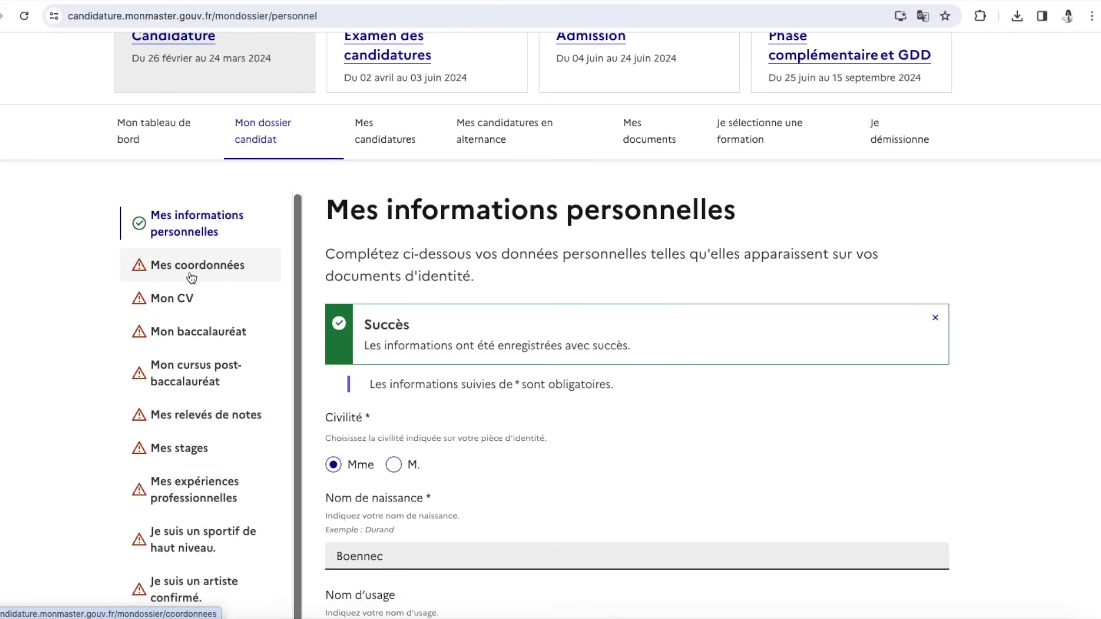
click(192, 265)
Open the Mon CV section of the candidate file and move on to Mon baccalauréat
click(172, 448)
scroll(432, 386, down, 5)
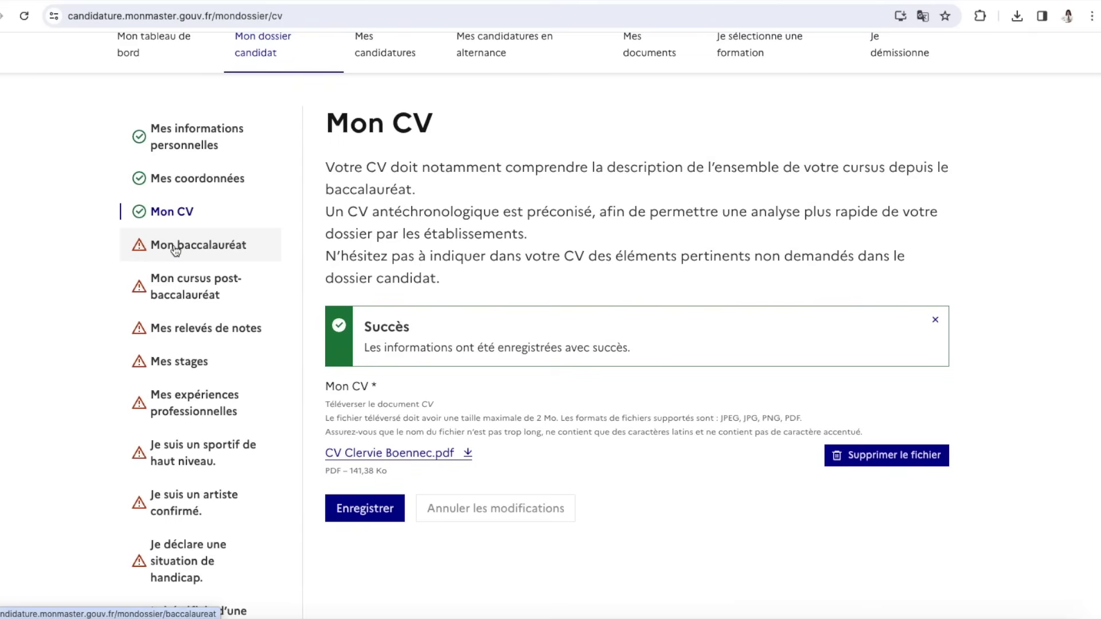
scroll(189, 269, down, 1)
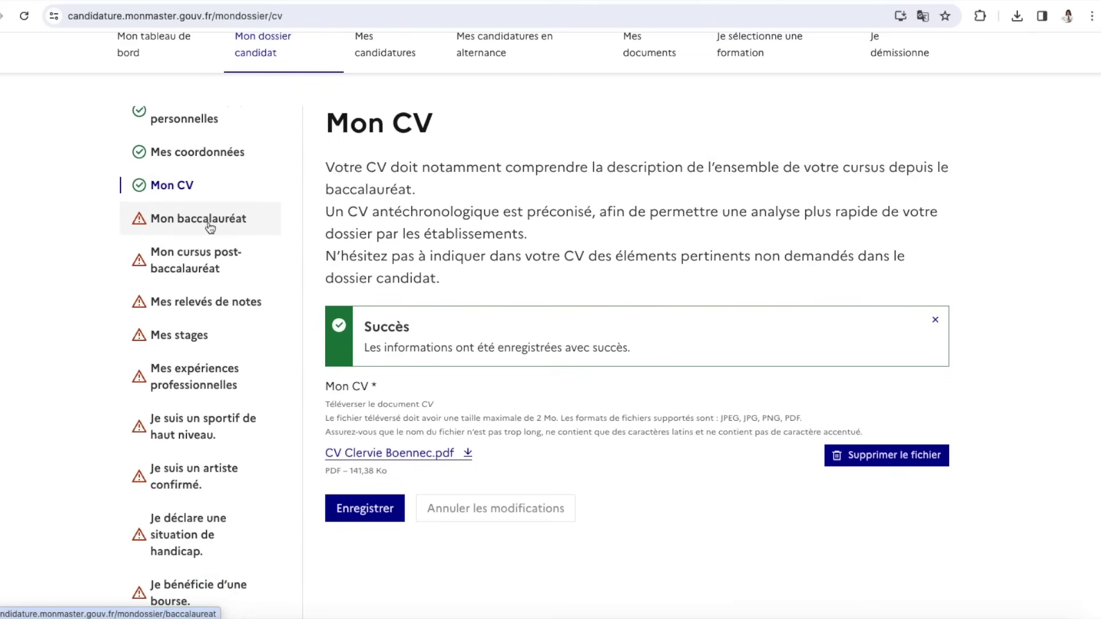
click(210, 229)
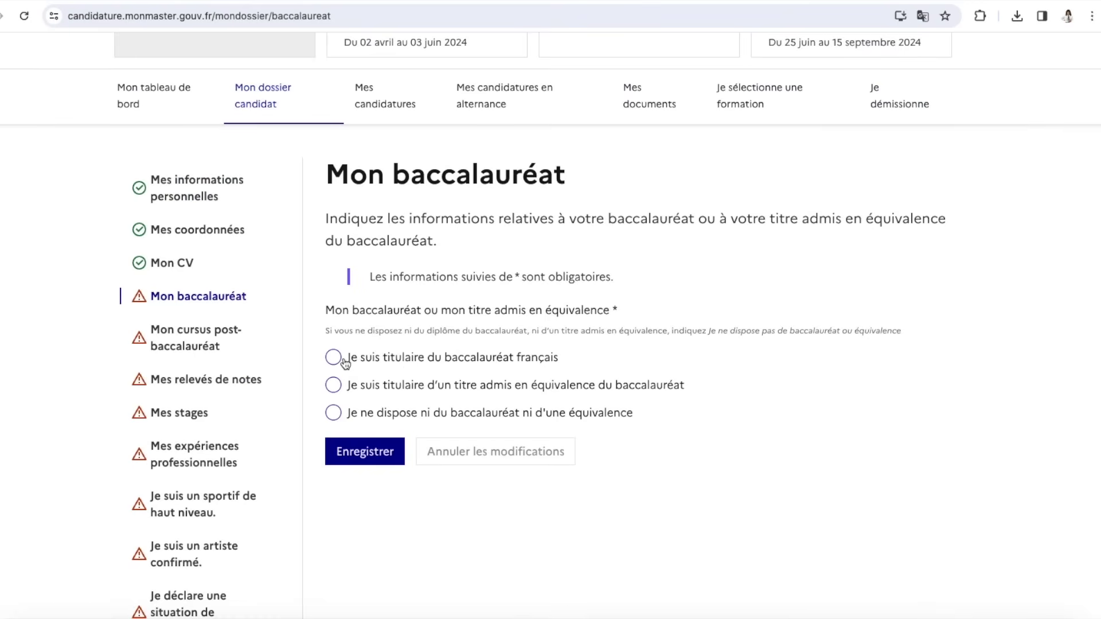
Declare the French baccalauréat as obtained in 2020, type Général, series Scientifique (S), Sans mention, and save the section
click(343, 362)
scroll(480, 367, down, 4)
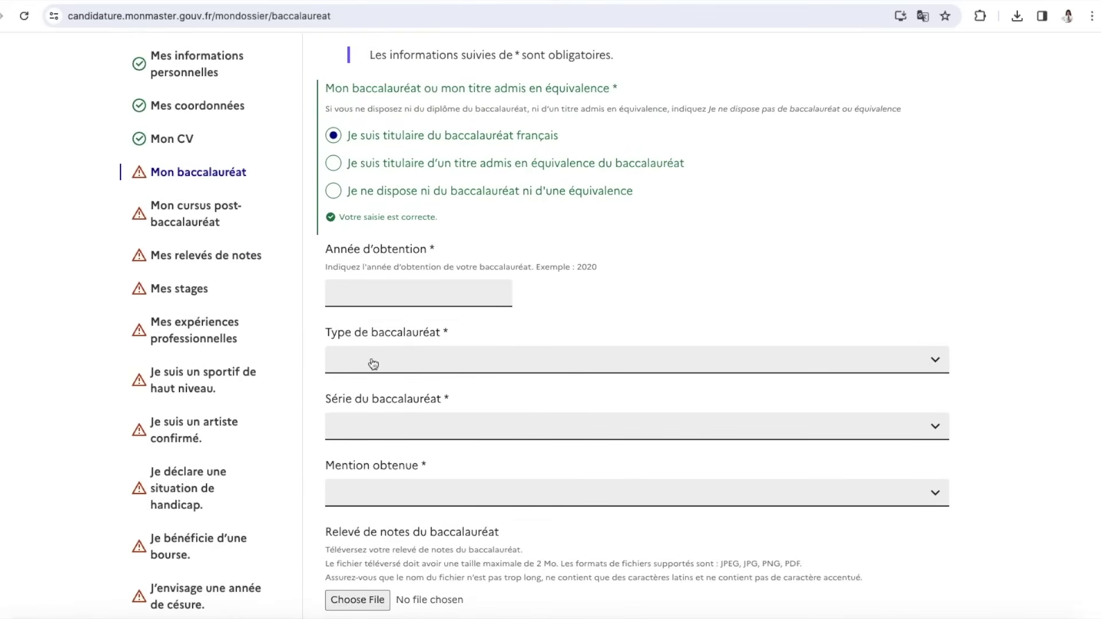
click(373, 285)
text(202)
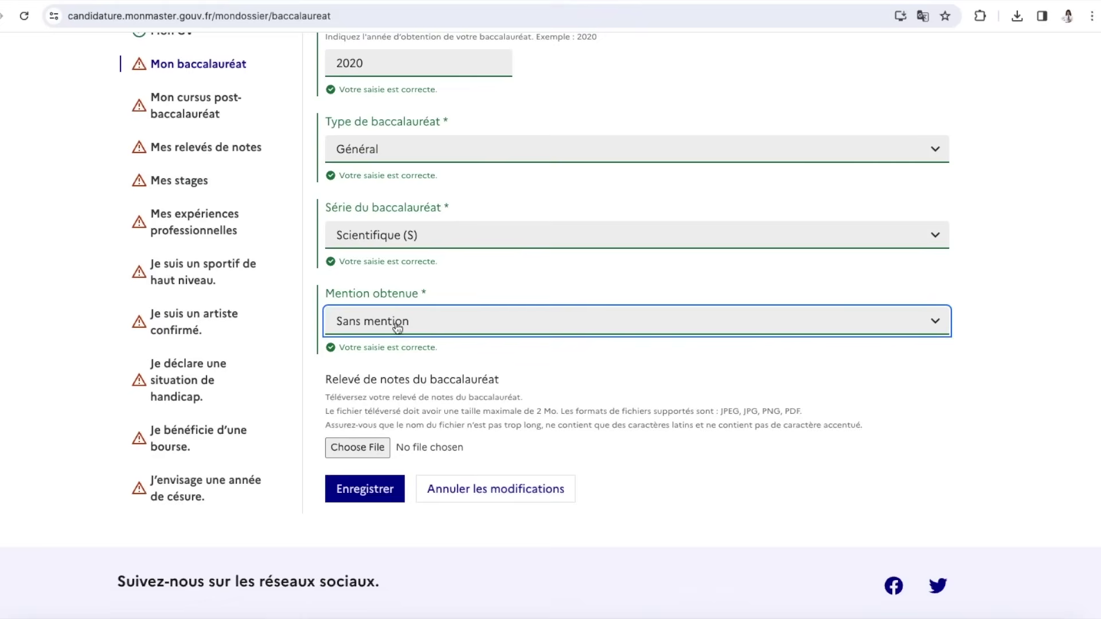
scroll(412, 380, up, 2)
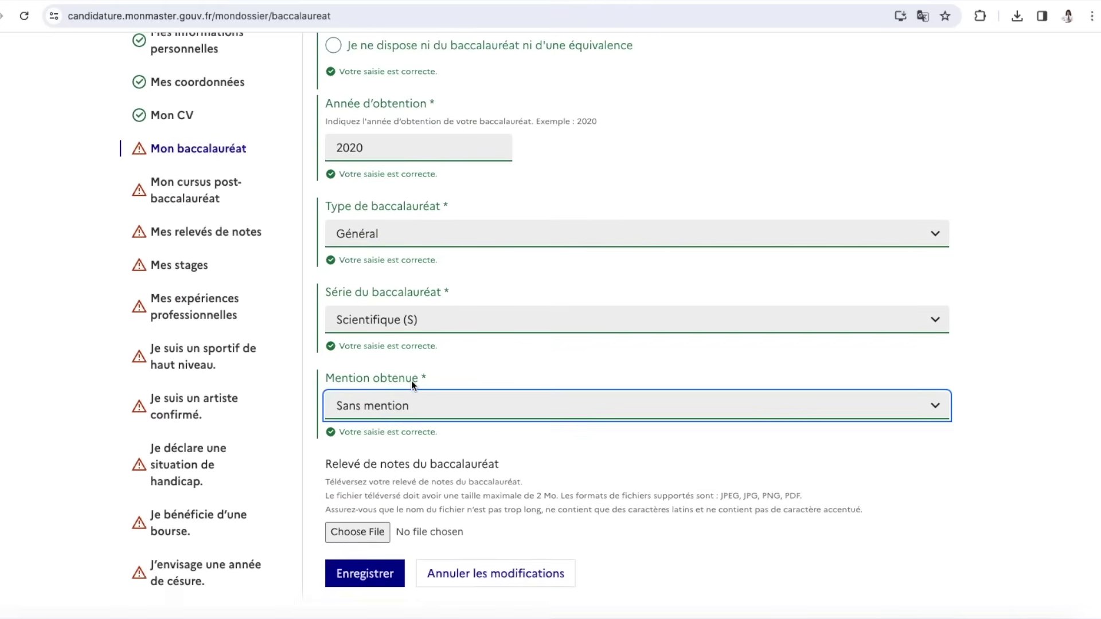
scroll(411, 380, down, 2)
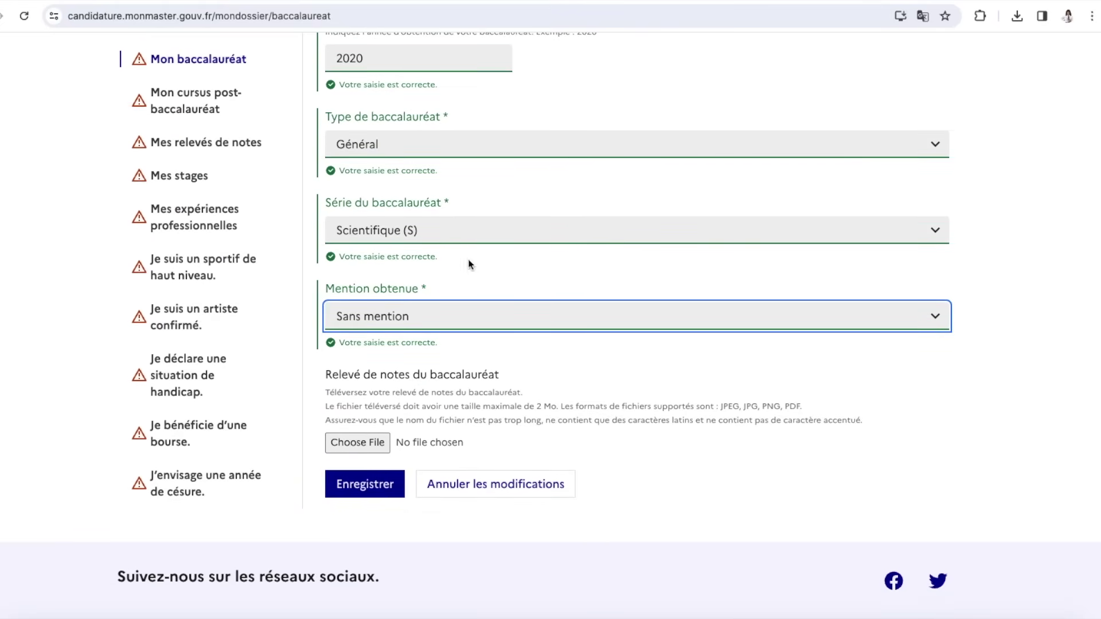
scroll(425, 407, down, 1)
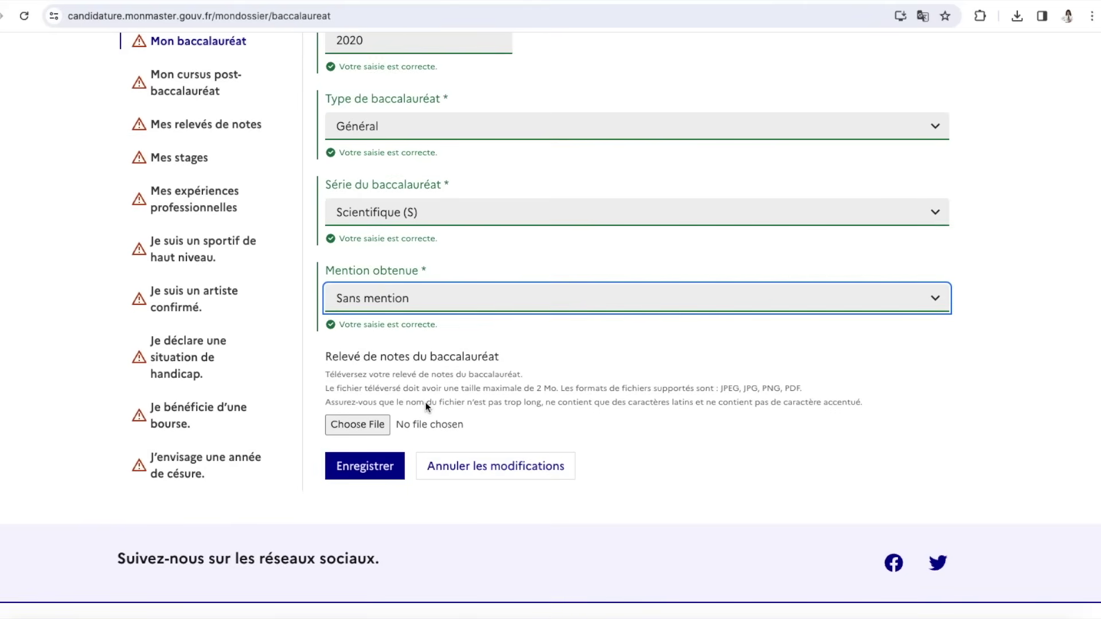
click(365, 469)
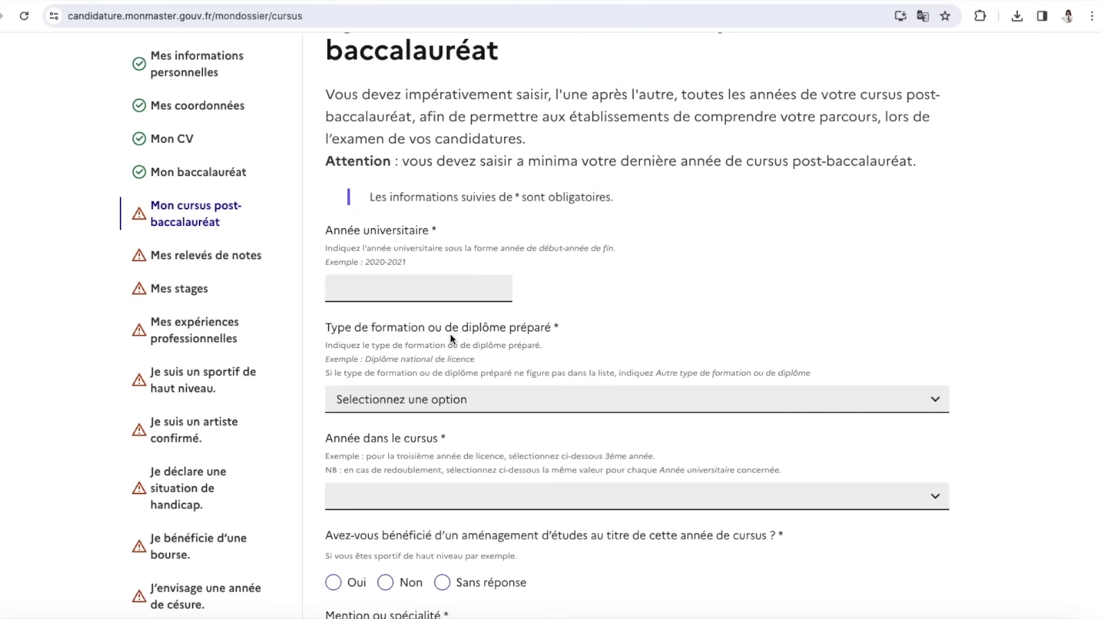
Set the post-baccalauréat year to 2020-2021, with Licence as diploma type and 1ère année as year in the cursus
scroll(450, 335, up, 1)
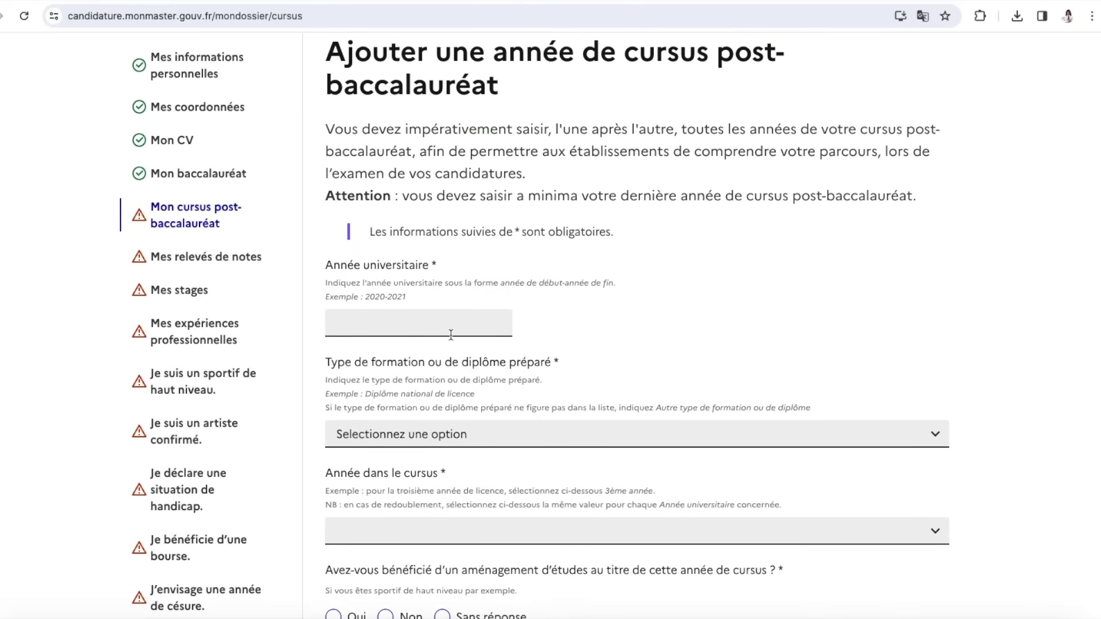
click(404, 330)
text(20)
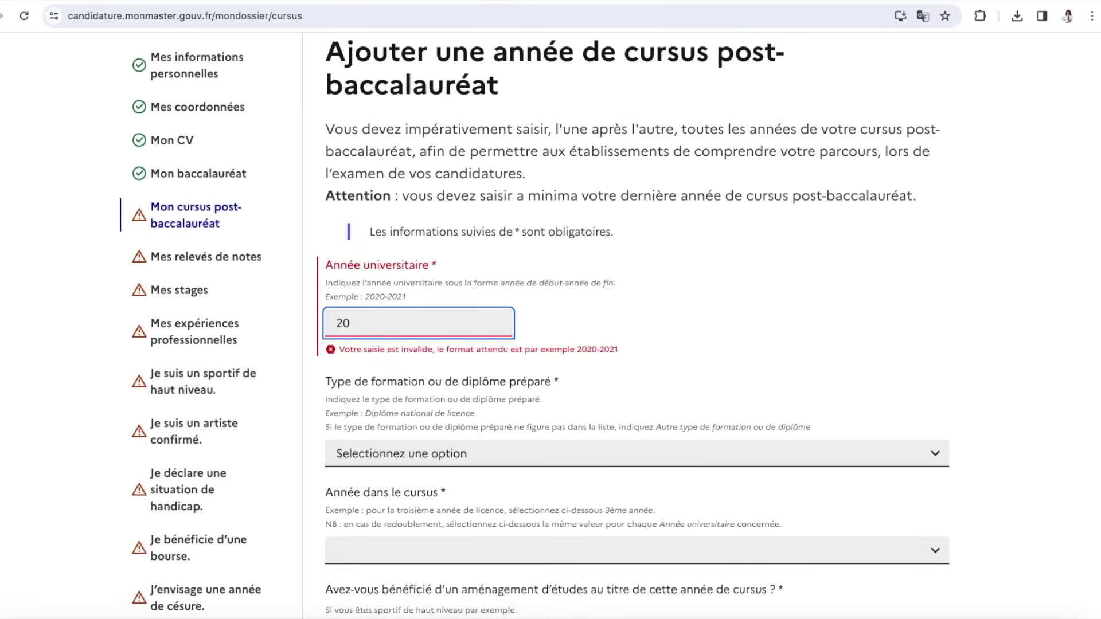
text(20-2021)
scroll(480, 469, down, 3)
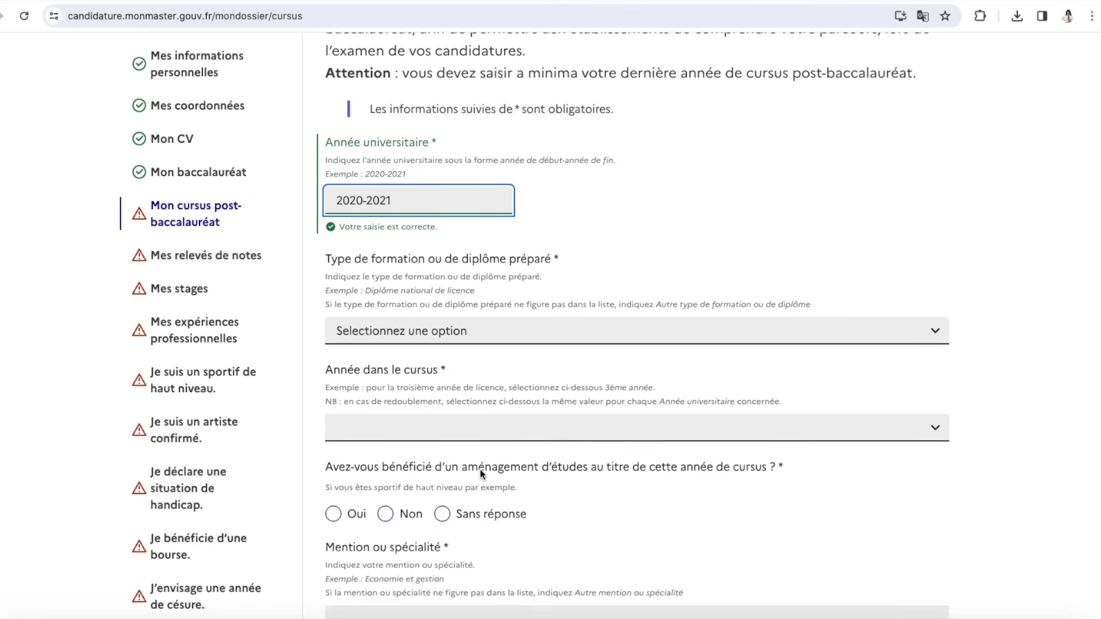
click(447, 325)
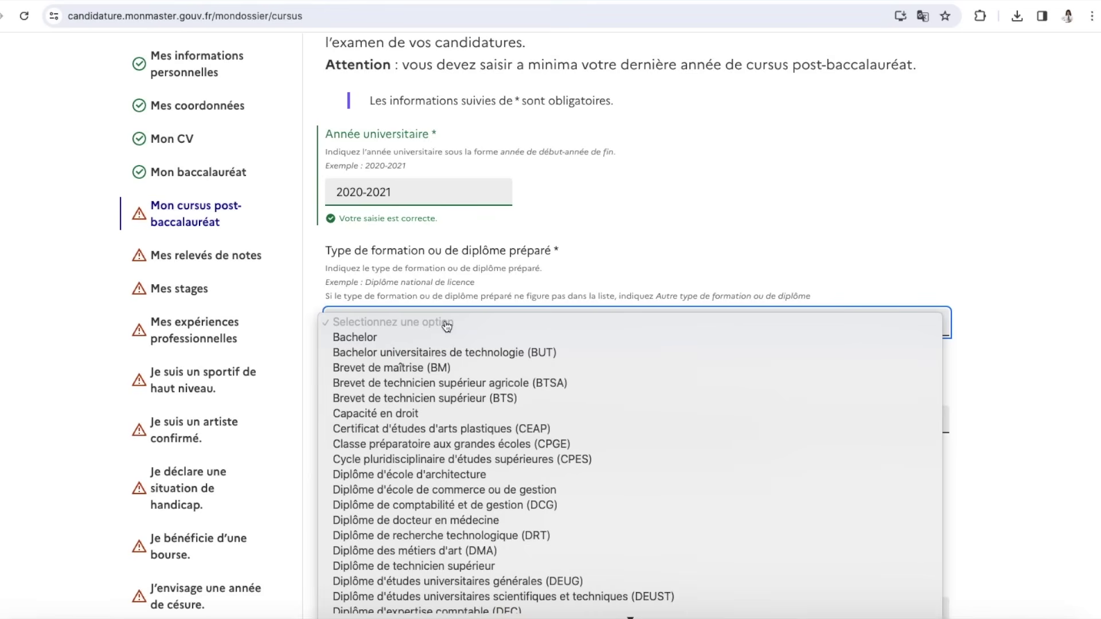
scroll(447, 325, down, 5)
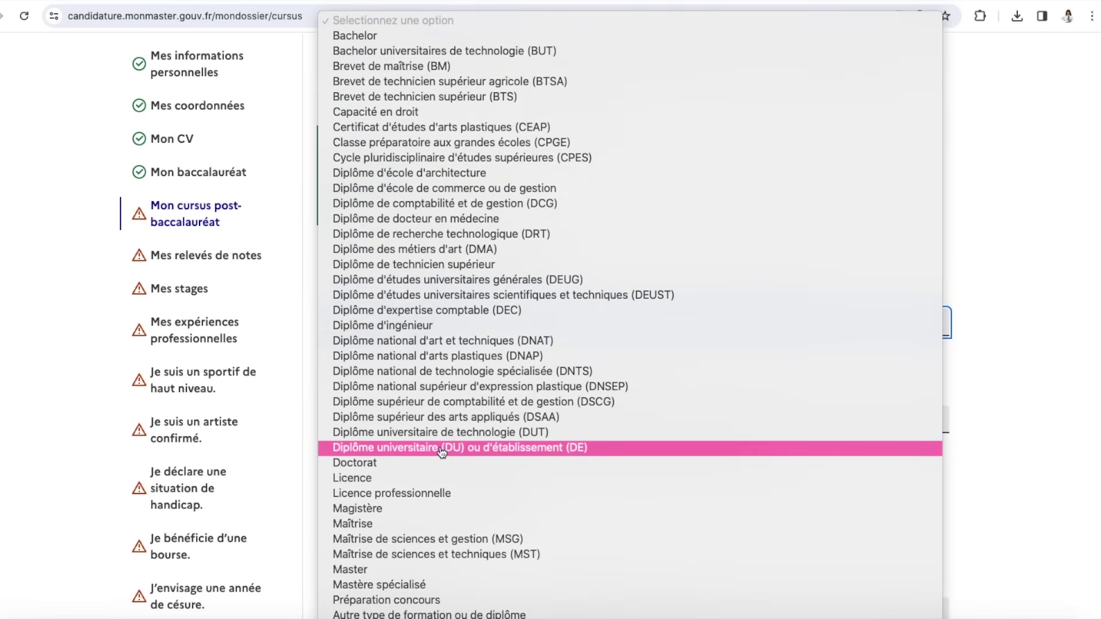
click(428, 479)
click(424, 436)
click(425, 386)
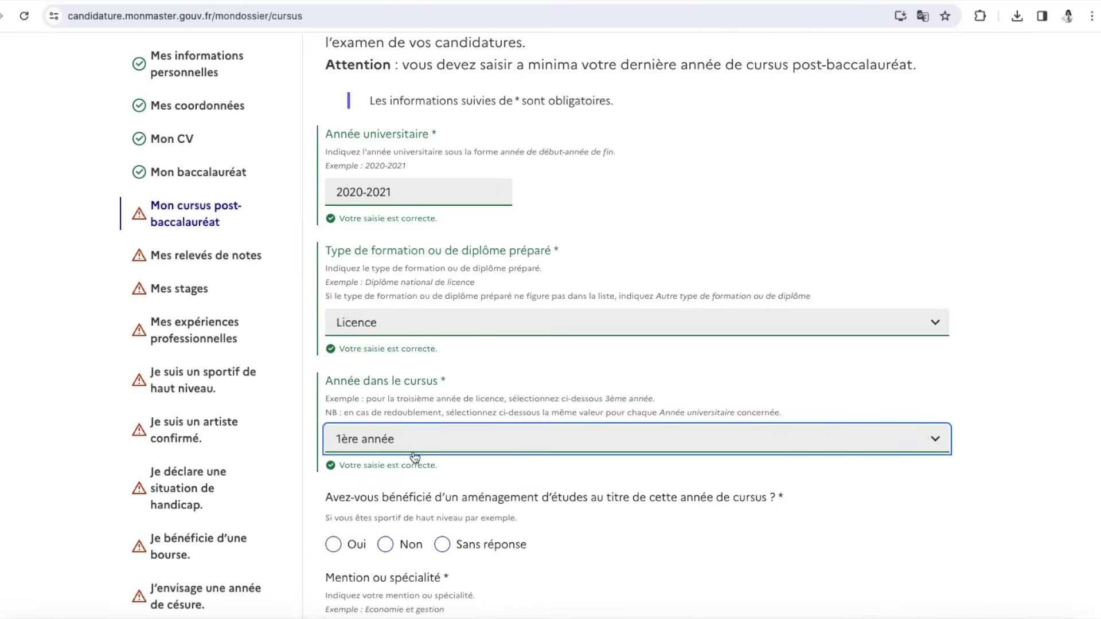
Answer Non to the study arrangement question and enter Droit as the mention ou spécialité
scroll(414, 457, down, 3)
scroll(414, 458, down, 2)
click(386, 336)
scroll(394, 373, down, 3)
click(389, 334)
text(Droit)
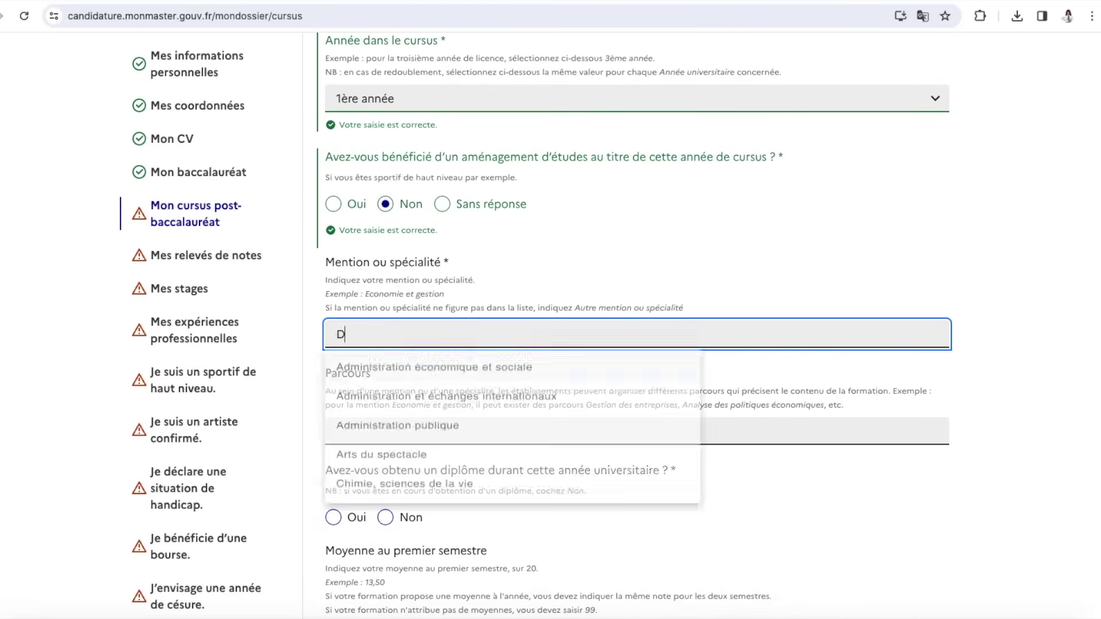
scroll(378, 326, down, 5)
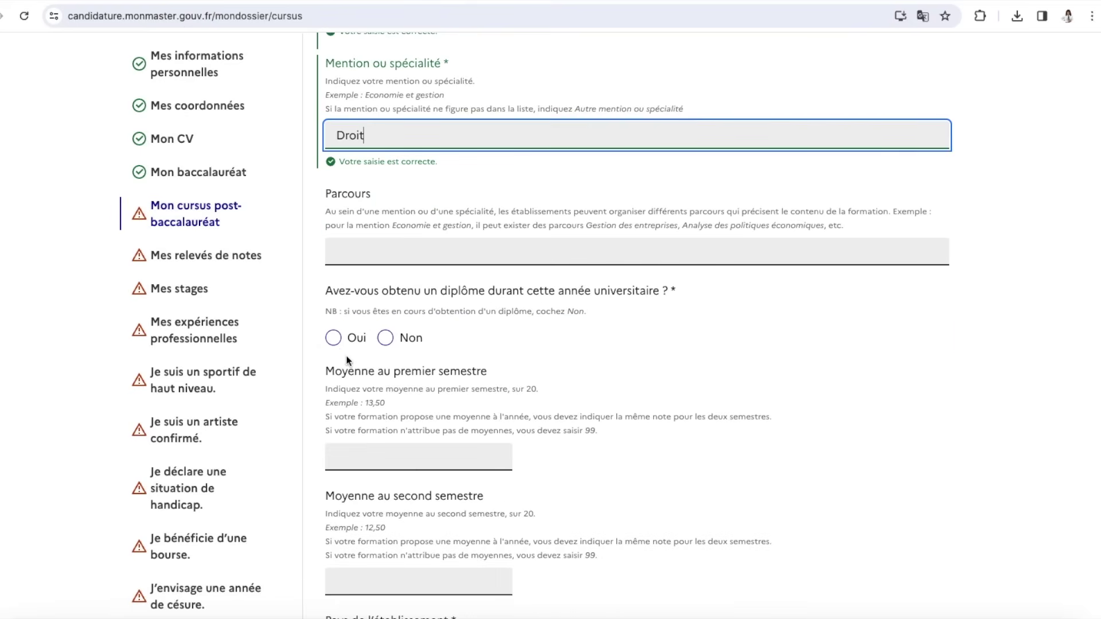
Answer Oui to the diploma obtained question and set both the first and second semester averages to 12
click(334, 339)
scroll(367, 459, down, 2)
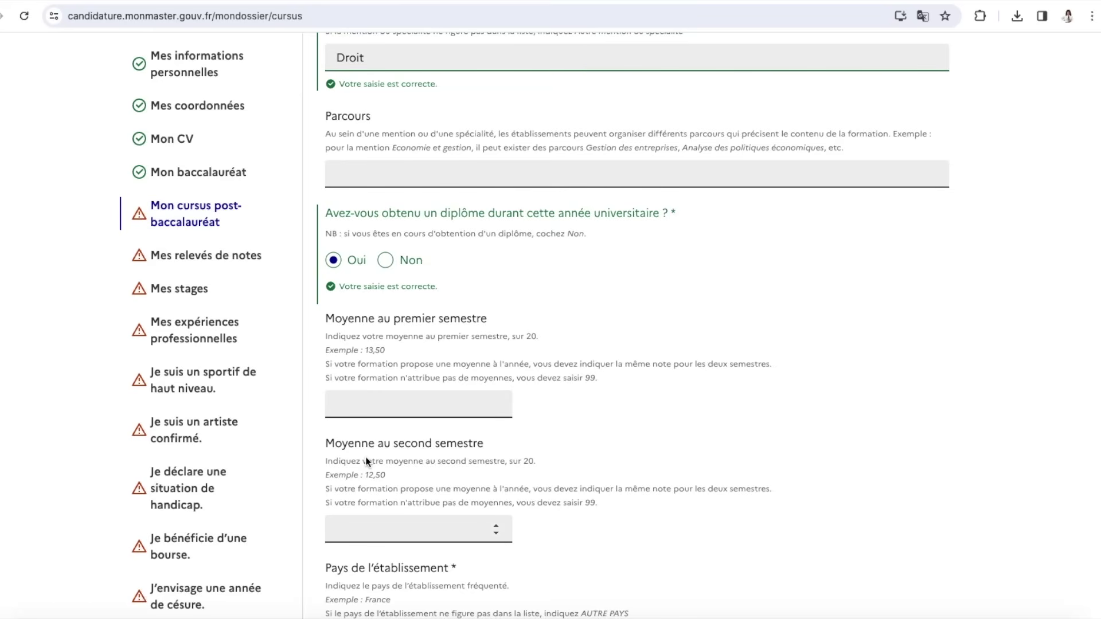
scroll(367, 462, down, 2)
click(374, 314)
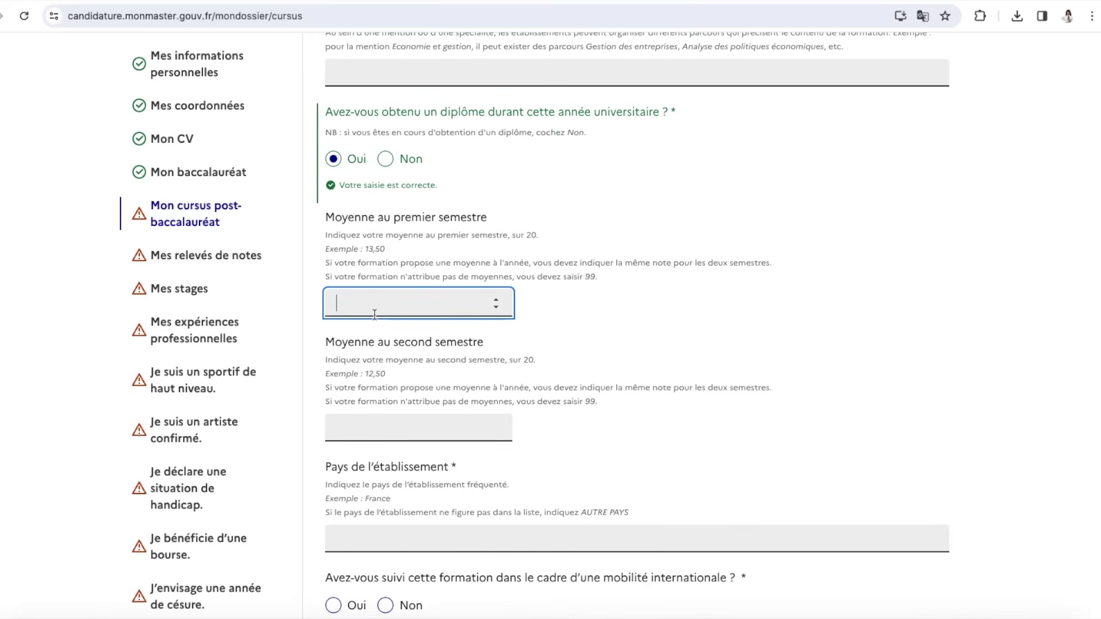
text(12)
click(399, 456)
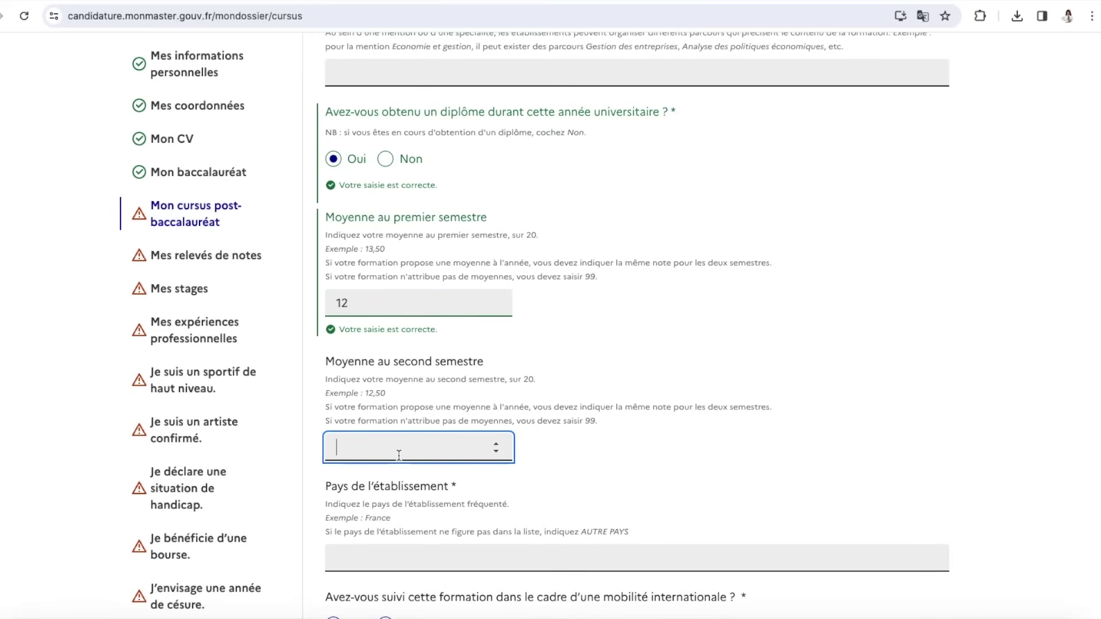
text(12)
Set the institution's country to France, look up the institution with 35000, and save the first post-baccalauréat year
scroll(399, 456, down, 2)
click(401, 479)
text(Fra)
key(BackSpace)
text(rance)
scroll(418, 456, down, 3)
click(418, 456)
text(35)
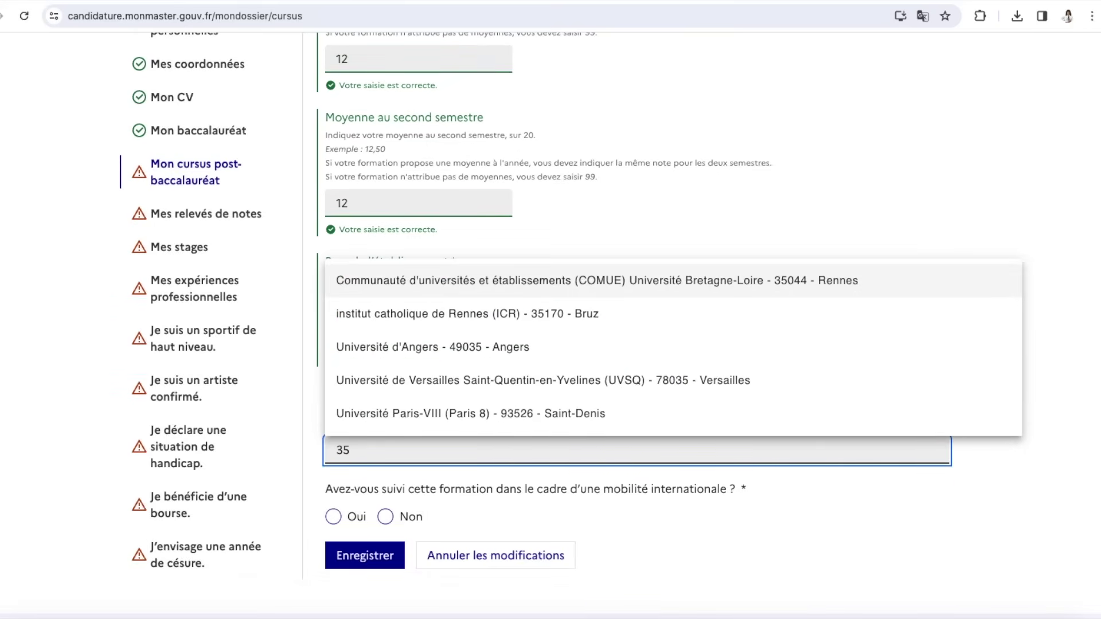
text(000)
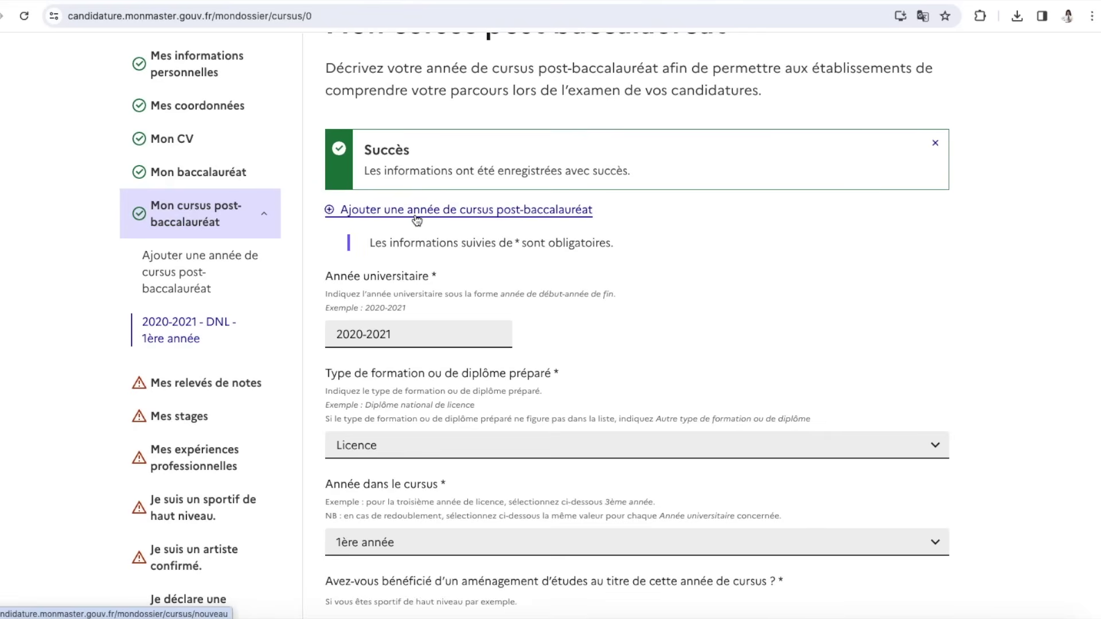
Add a post-baccalauréat year for 2021-2022 as Licence, 2ème année, answering Non to the diploma question, and save it
click(508, 214)
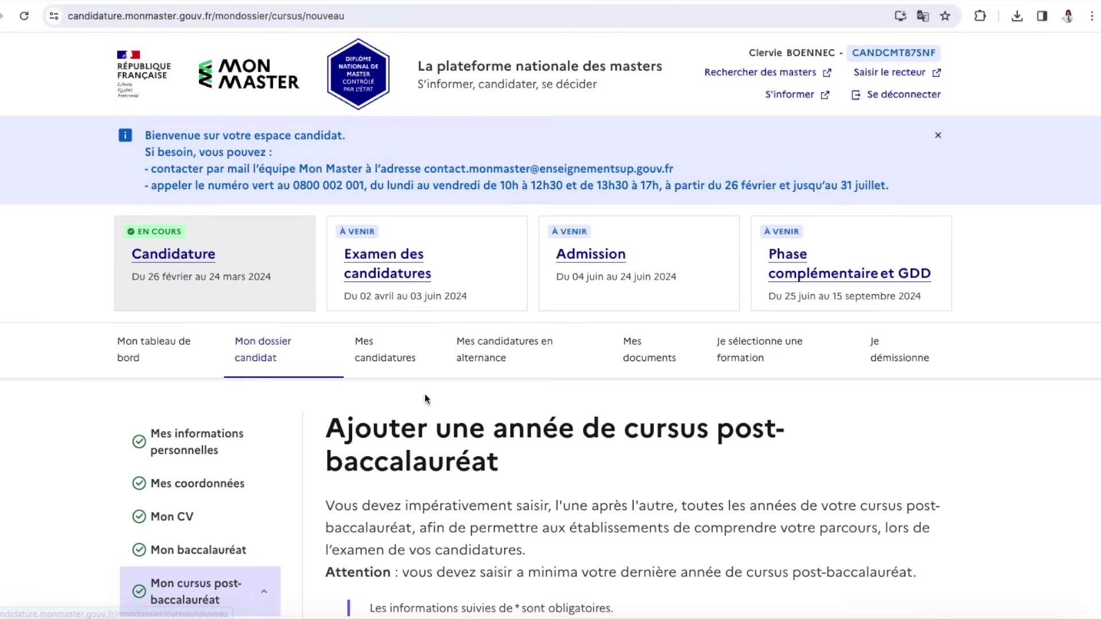
scroll(430, 390, down, 7)
click(363, 265)
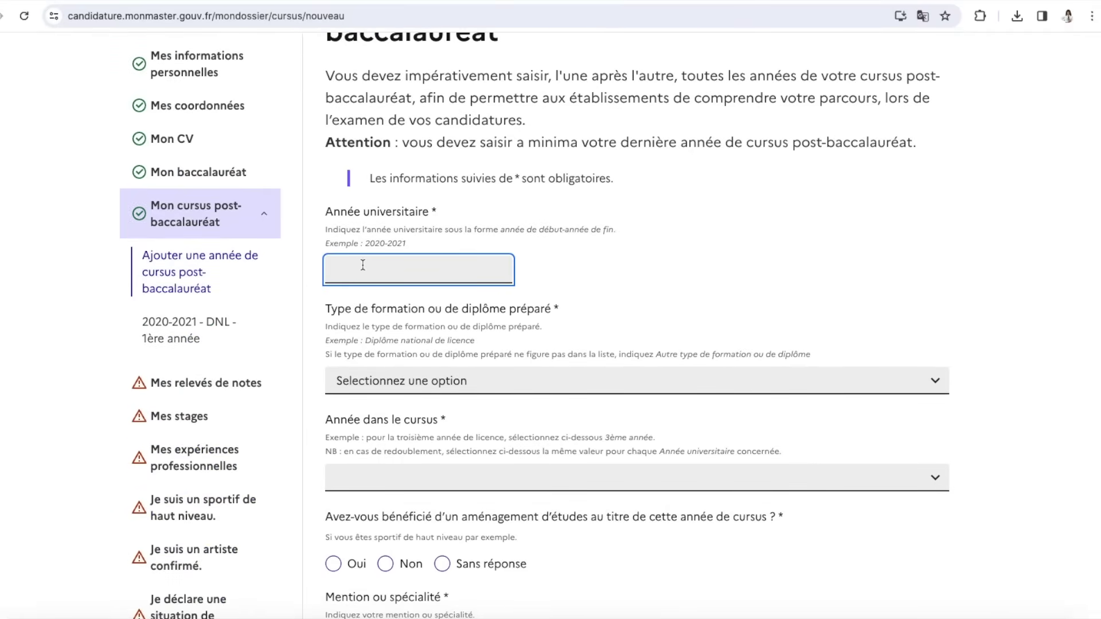
text(2021-2022)
scroll(440, 393, down, 2)
scroll(441, 396, down, 5)
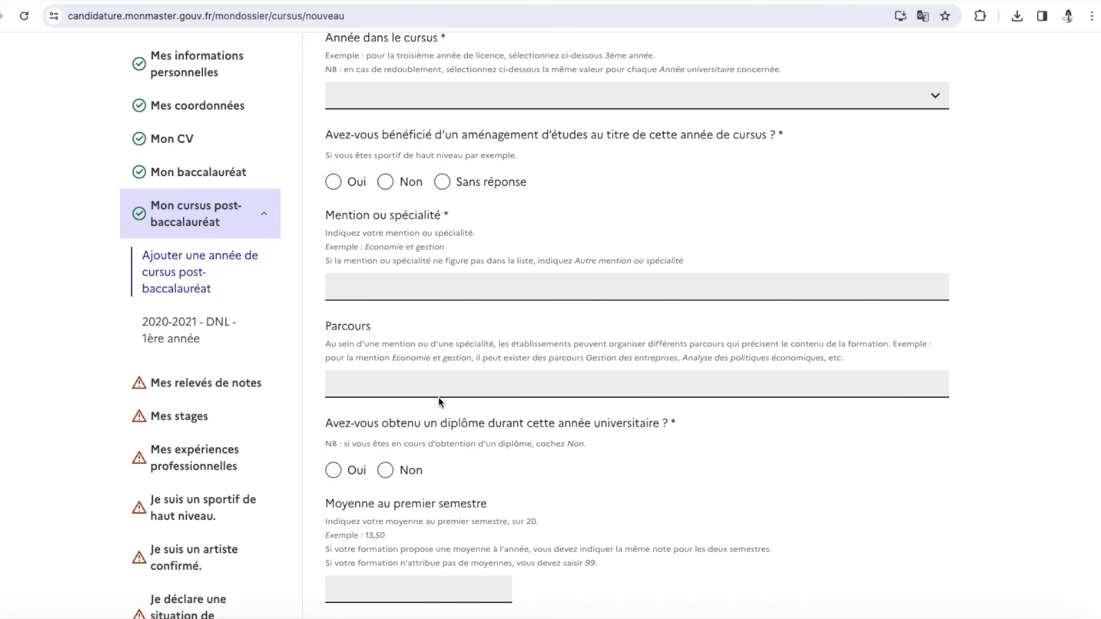
click(386, 470)
scroll(445, 456, down, 4)
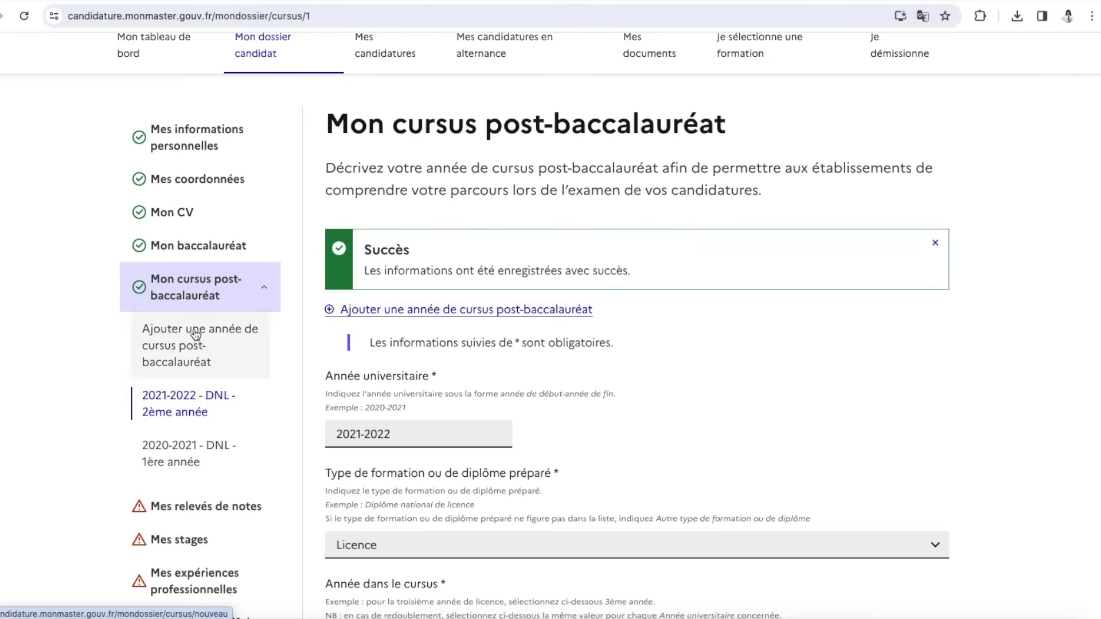
Open Mes relevés de notes, declare "Je dispose de mes relevés de notes" and save to move on to Mes stages
click(198, 506)
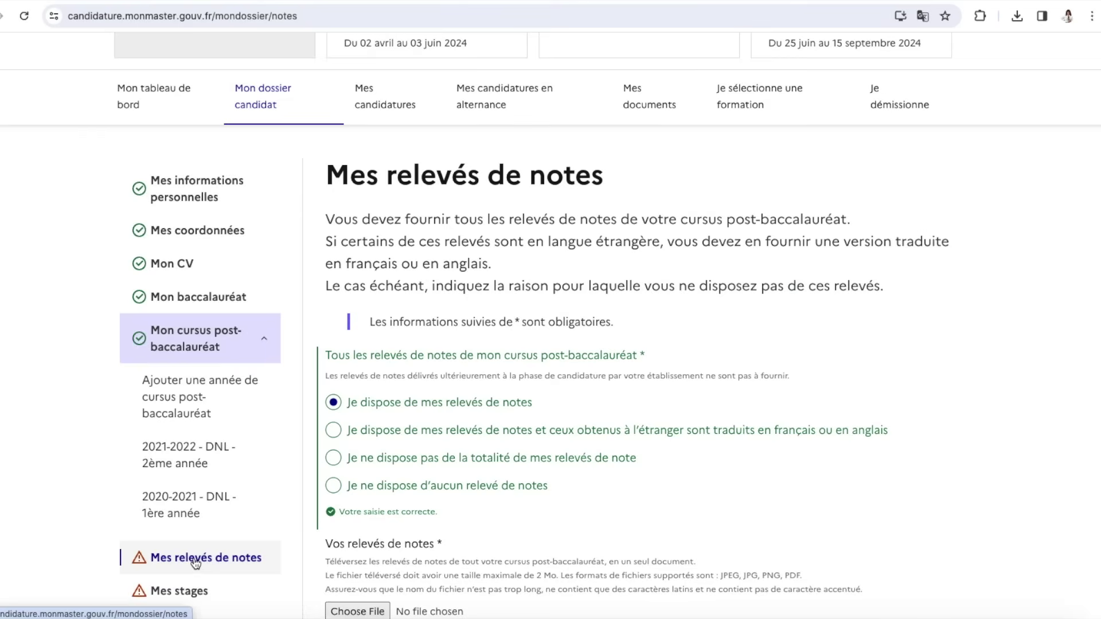
scroll(453, 392, down, 2)
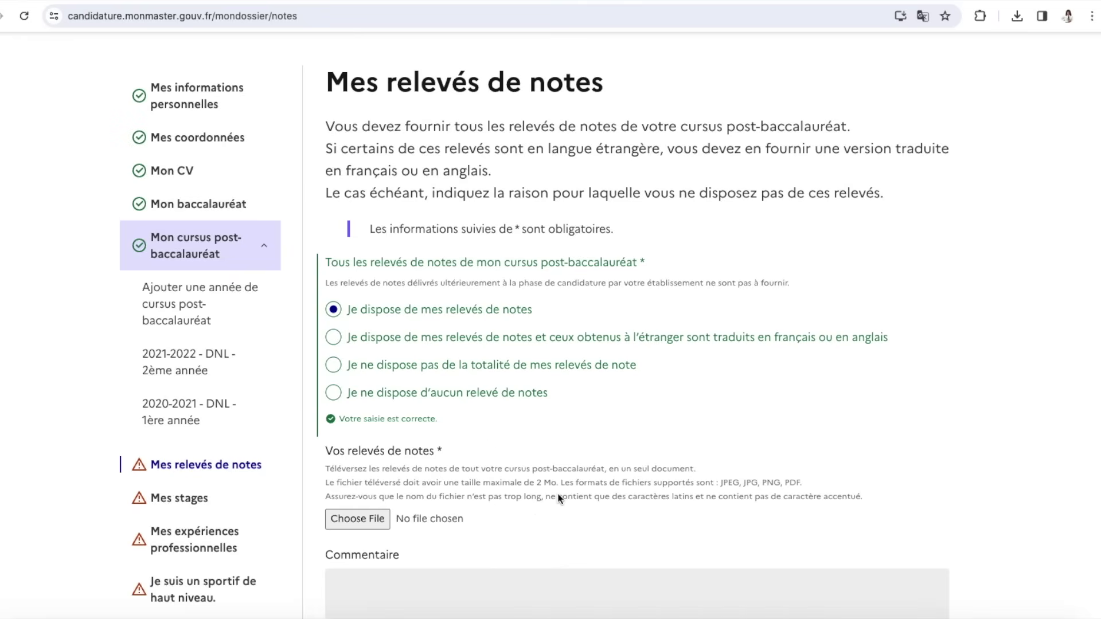
scroll(558, 498, down, 1)
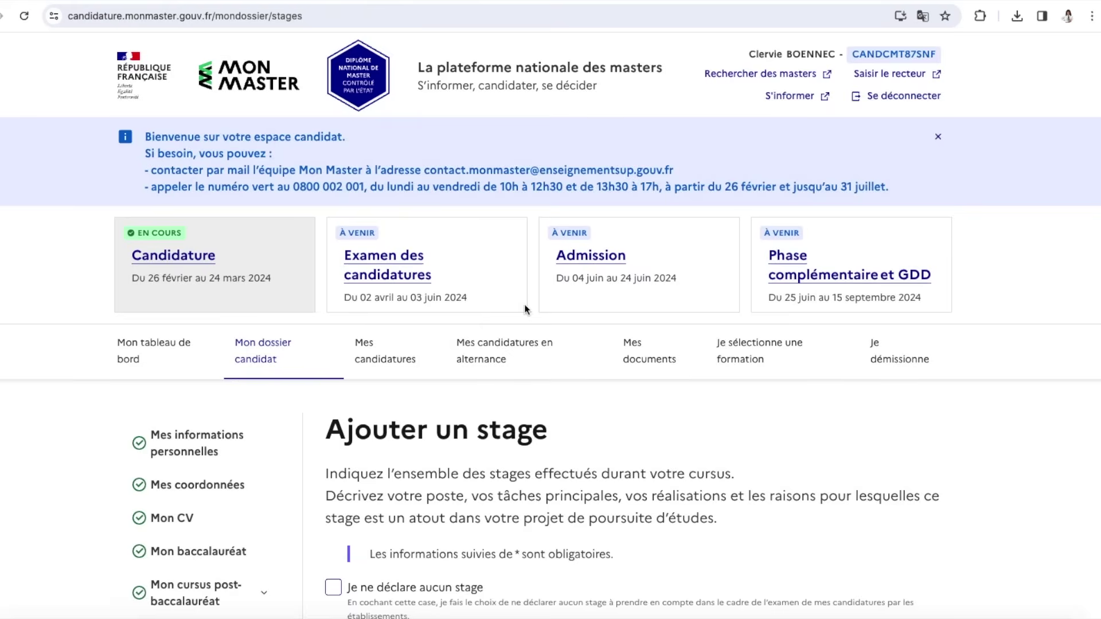
Try the "Je ne déclare aucun stage" option in Mes stages and clear it again
scroll(454, 391, down, 3)
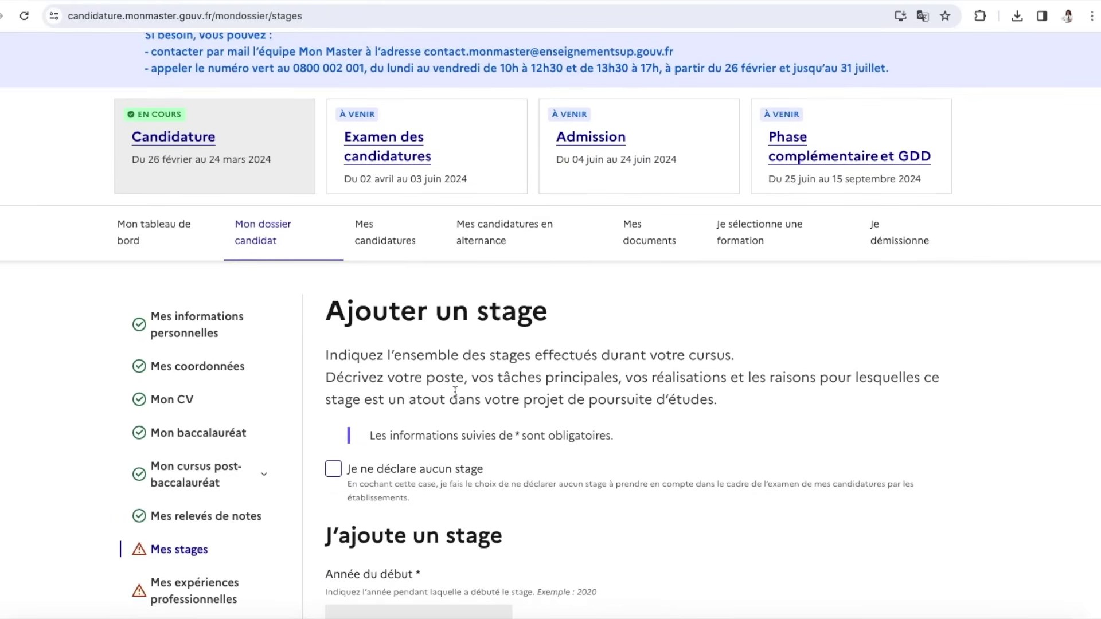
scroll(455, 391, down, 3)
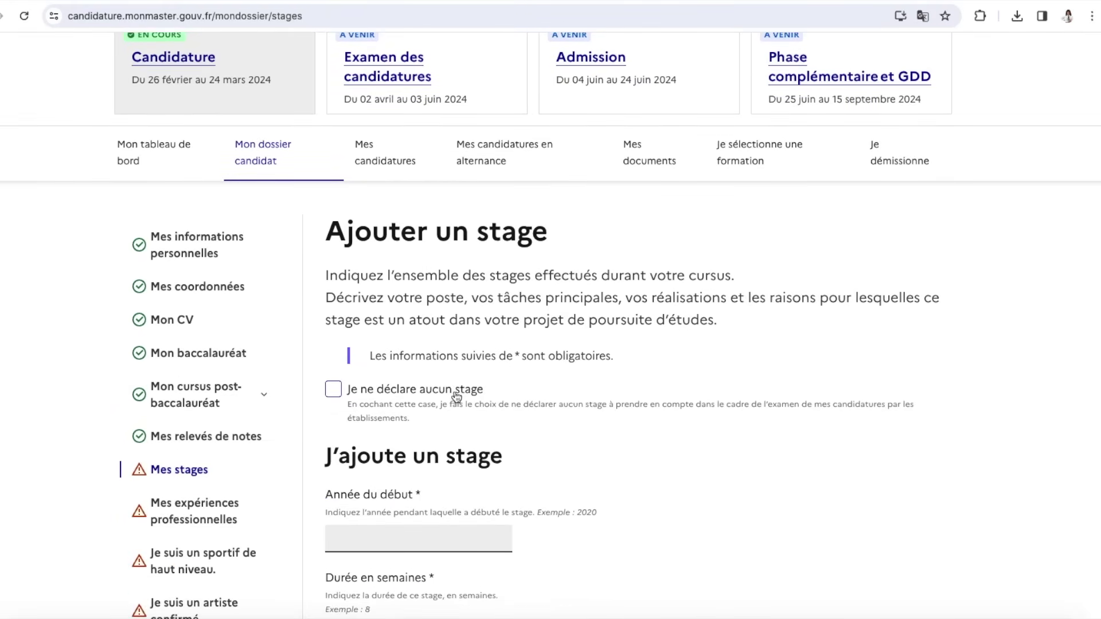
scroll(501, 387, down, 4)
scroll(499, 386, down, 3)
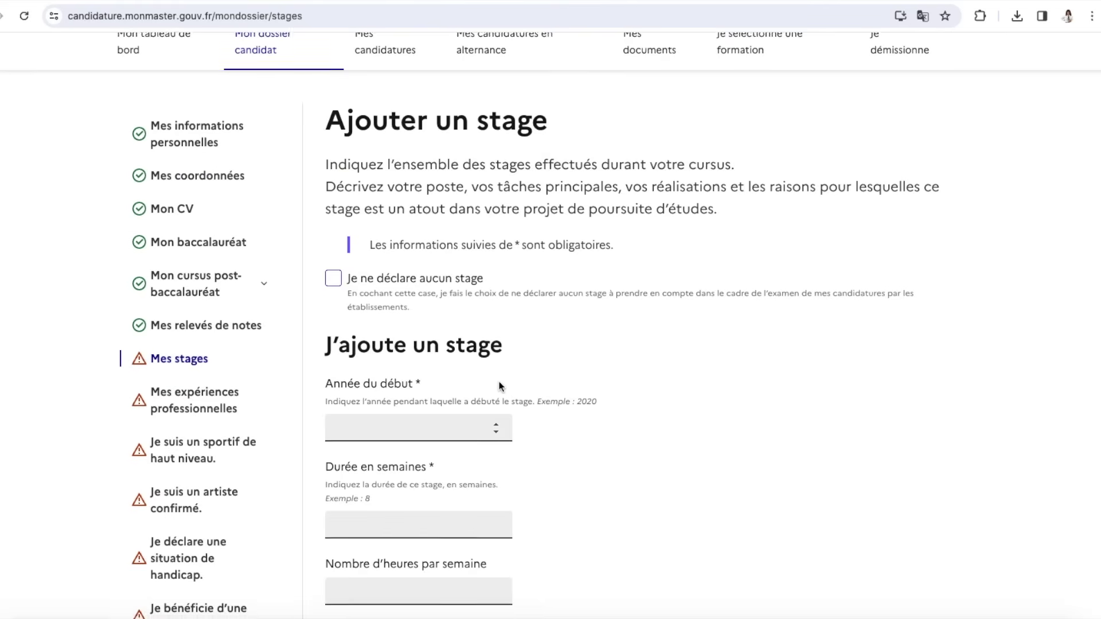
scroll(499, 381, down, 1)
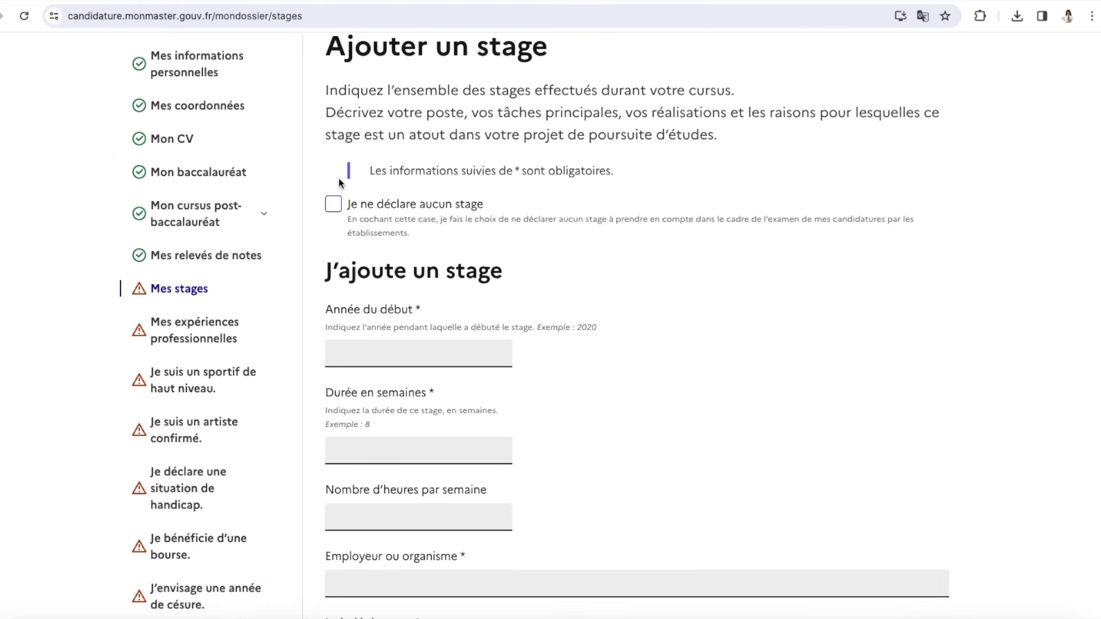
click(334, 203)
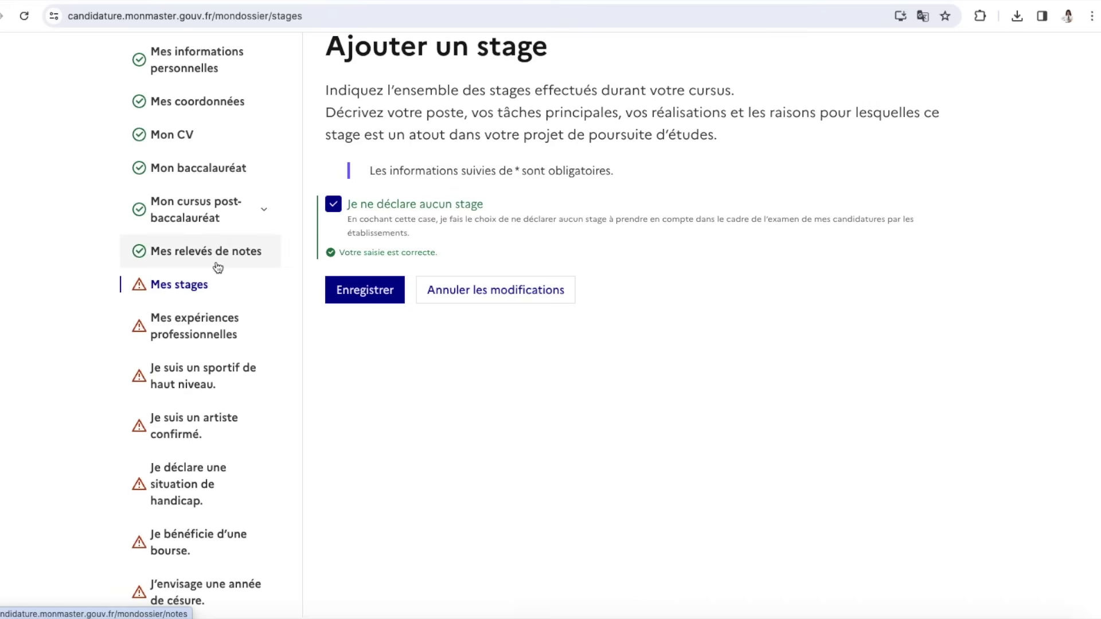
click(333, 204)
Go through the J'ajoute un stage form from Année du début down to the Attestation de stage upload
scroll(416, 294, down, 3)
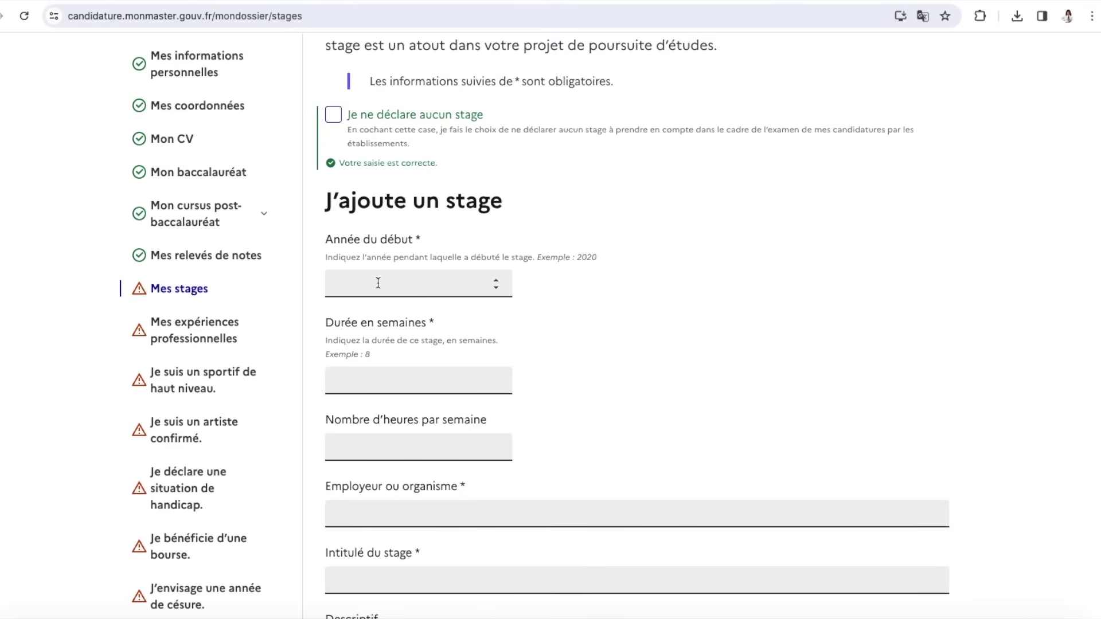
scroll(375, 376, down, 3)
scroll(396, 366, down, 2)
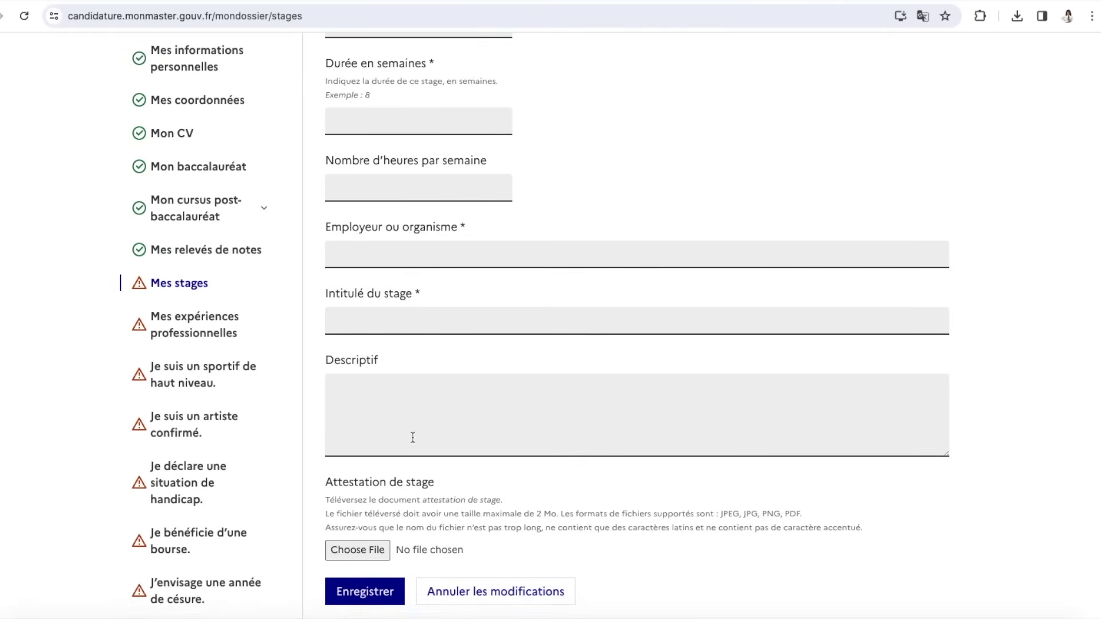
scroll(412, 439, down, 1)
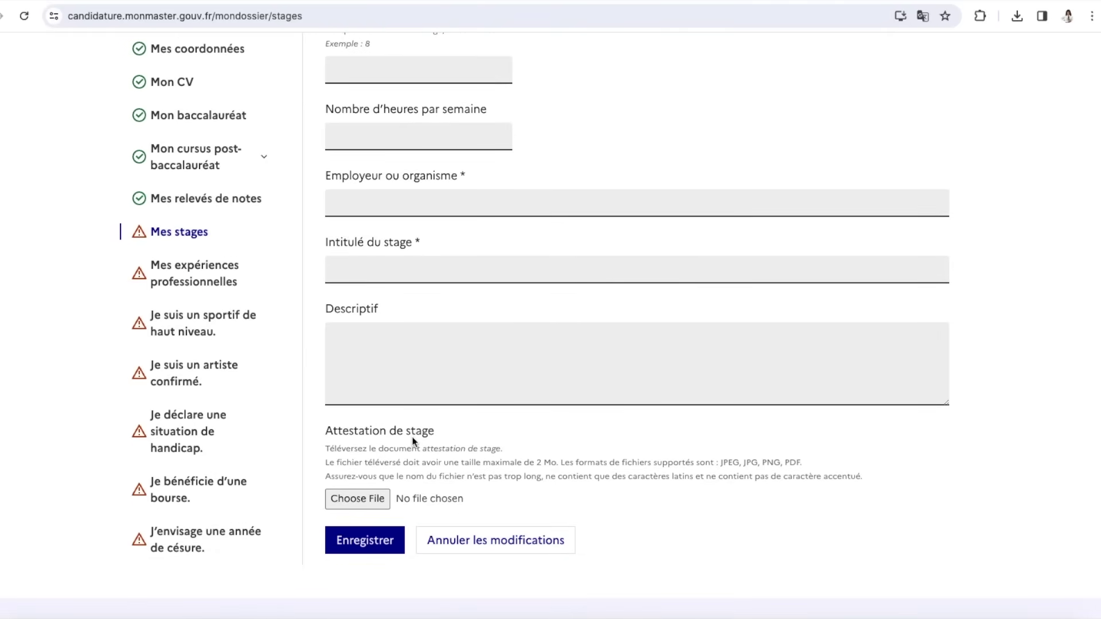
scroll(413, 440, down, 1)
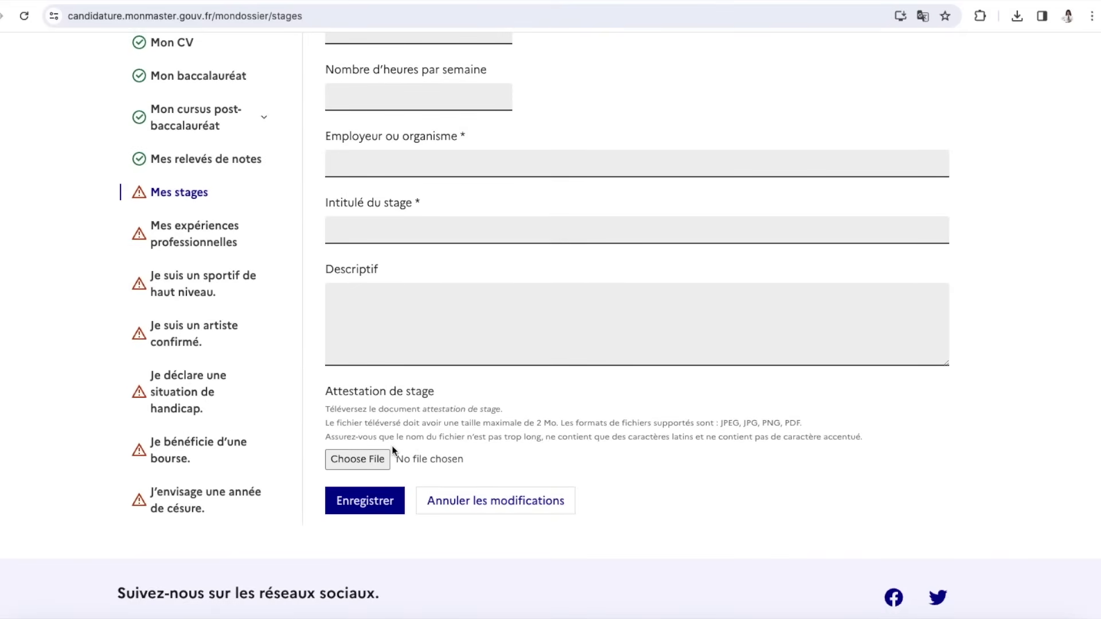
Go through the J'ajoute une expérience professionnelle form from Année du début down to the Justificatif upload
scroll(393, 446, down, 4)
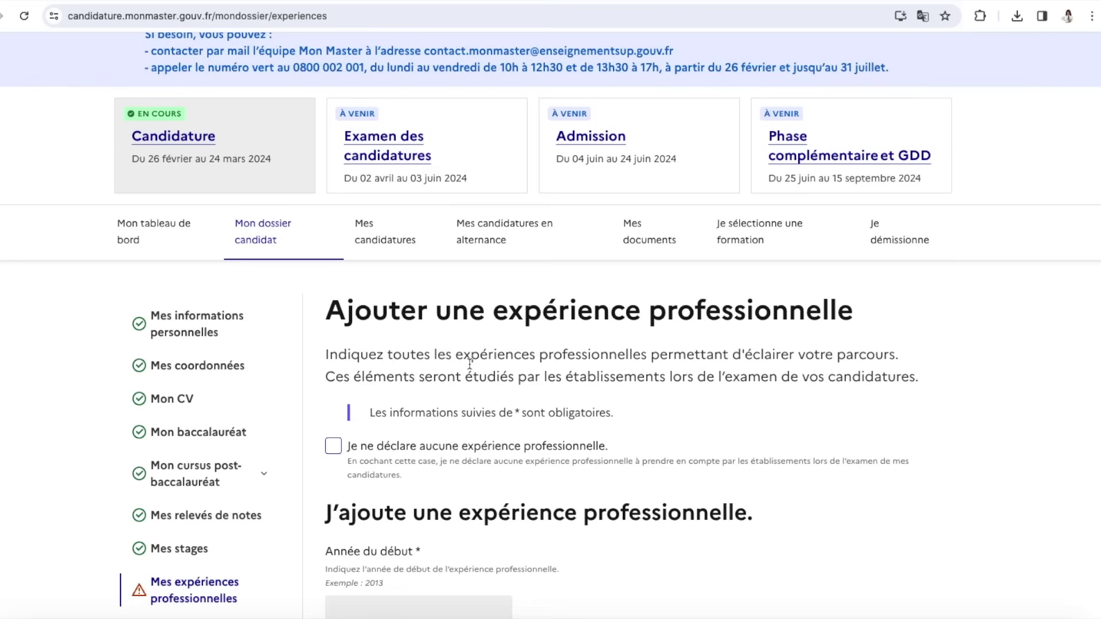
scroll(537, 435, down, 3)
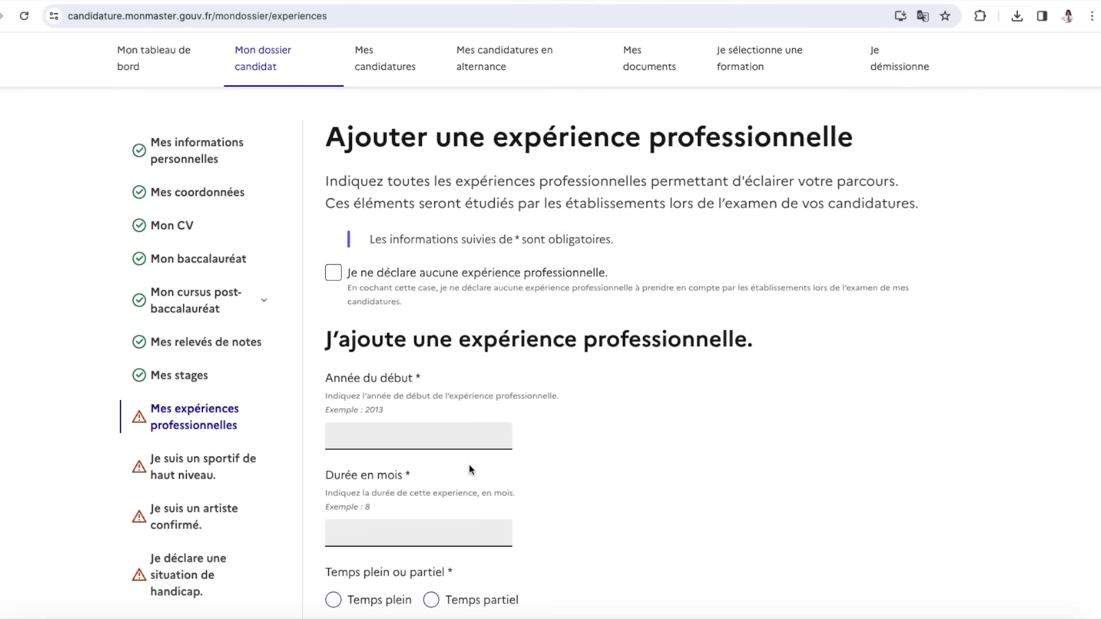
scroll(462, 436, down, 3)
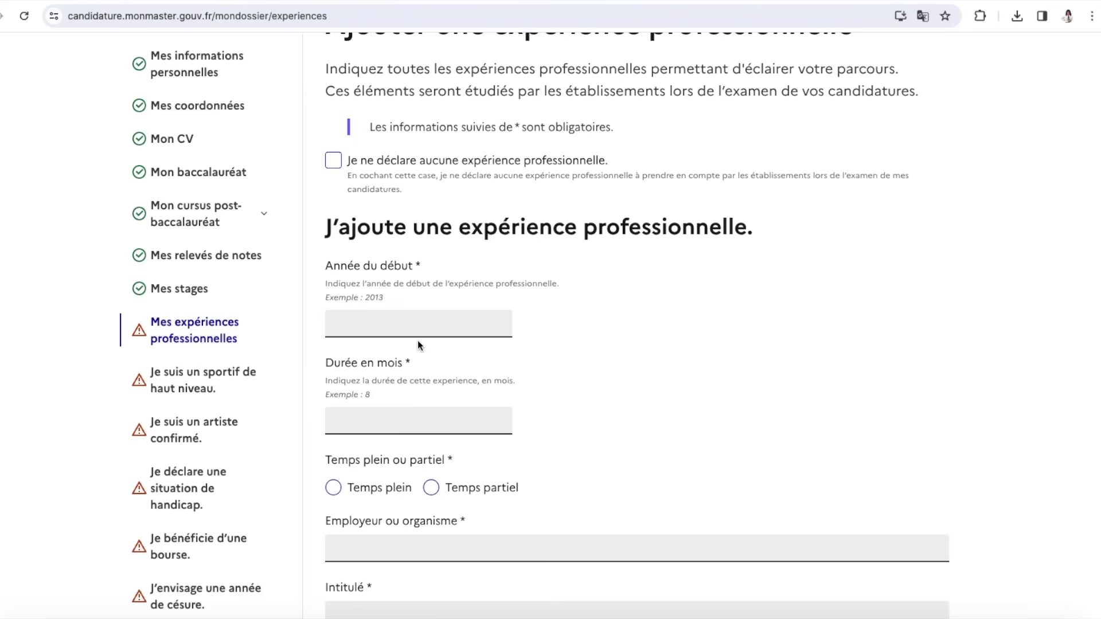
scroll(418, 342, down, 1)
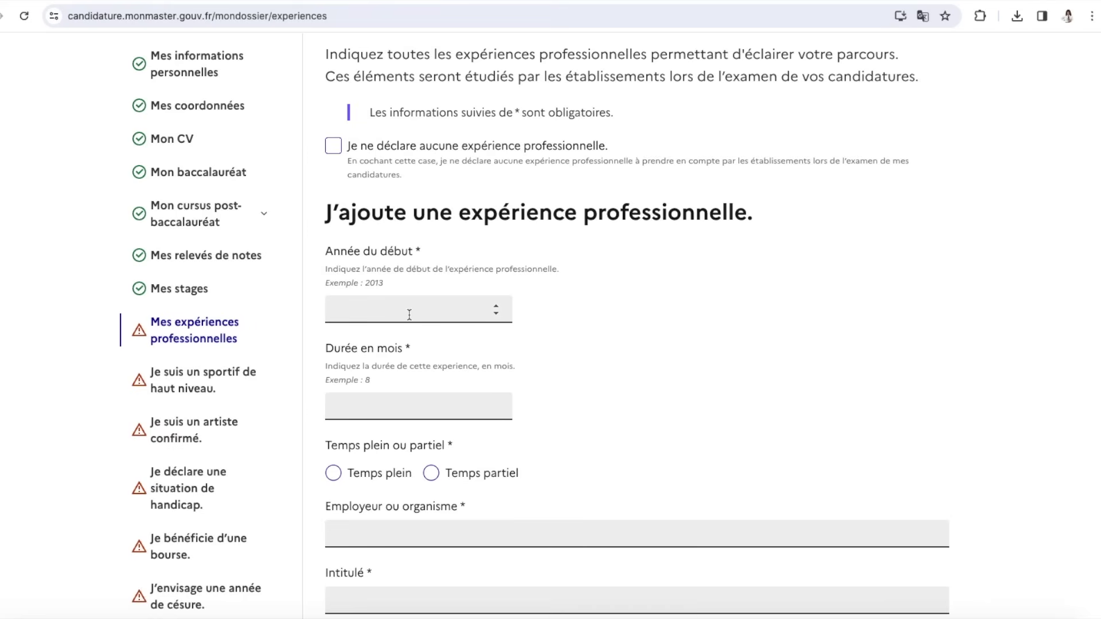
scroll(409, 316, down, 2)
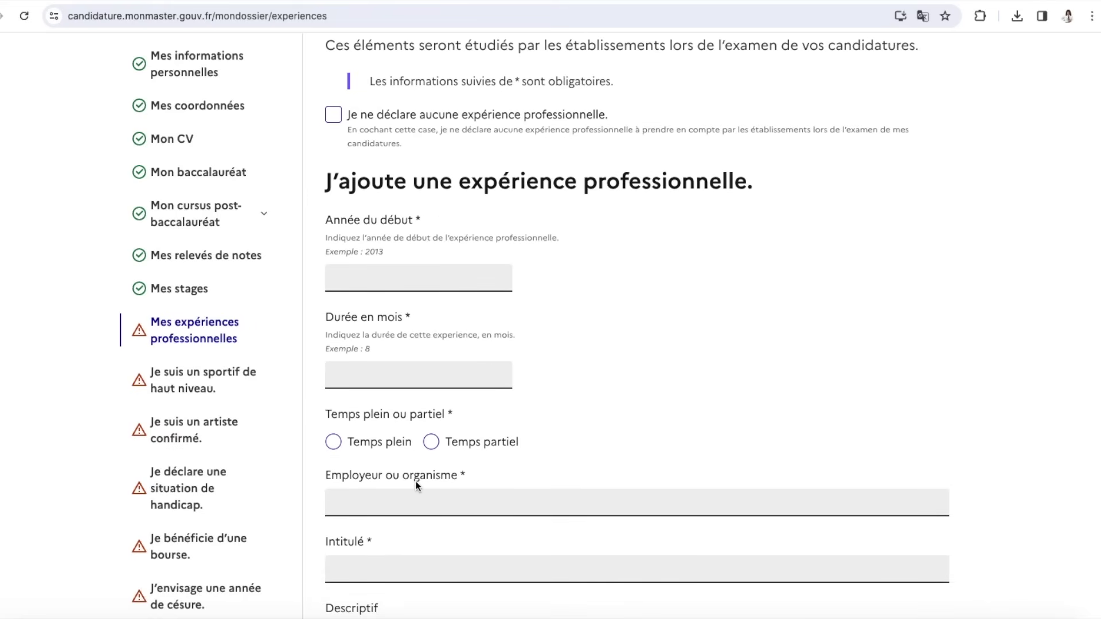
scroll(415, 481, down, 7)
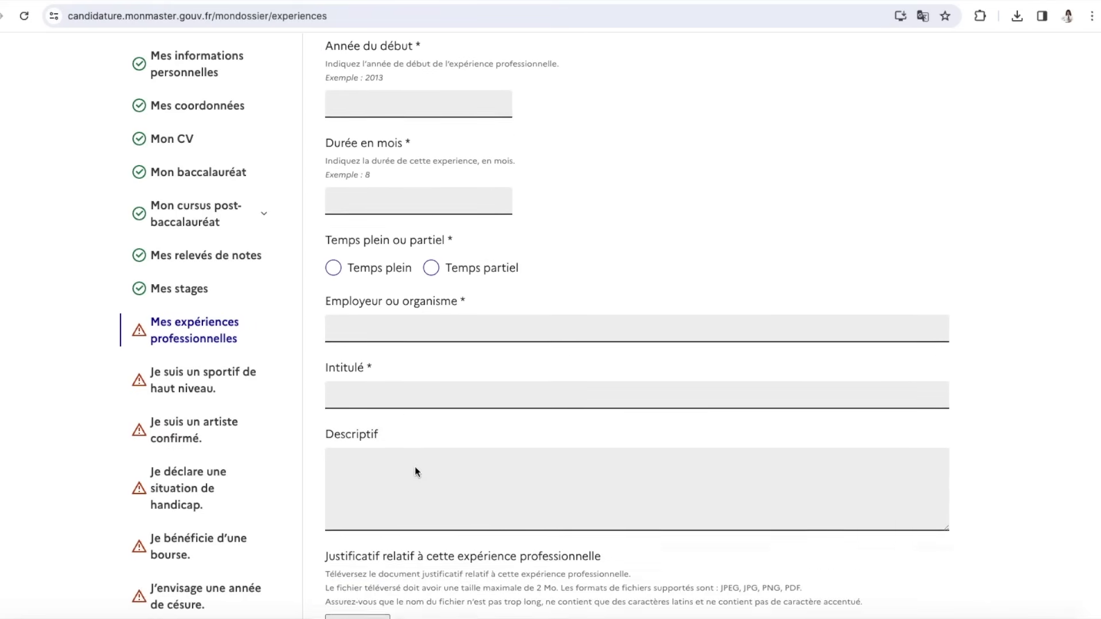
scroll(410, 324, up, 5)
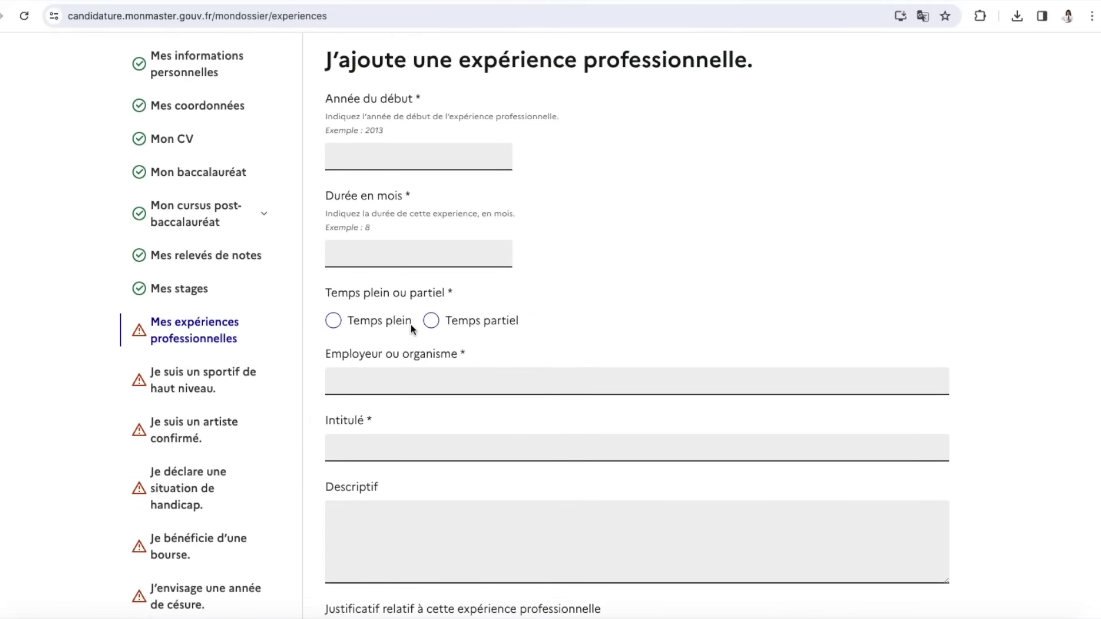
scroll(411, 325, down, 5)
click(365, 274)
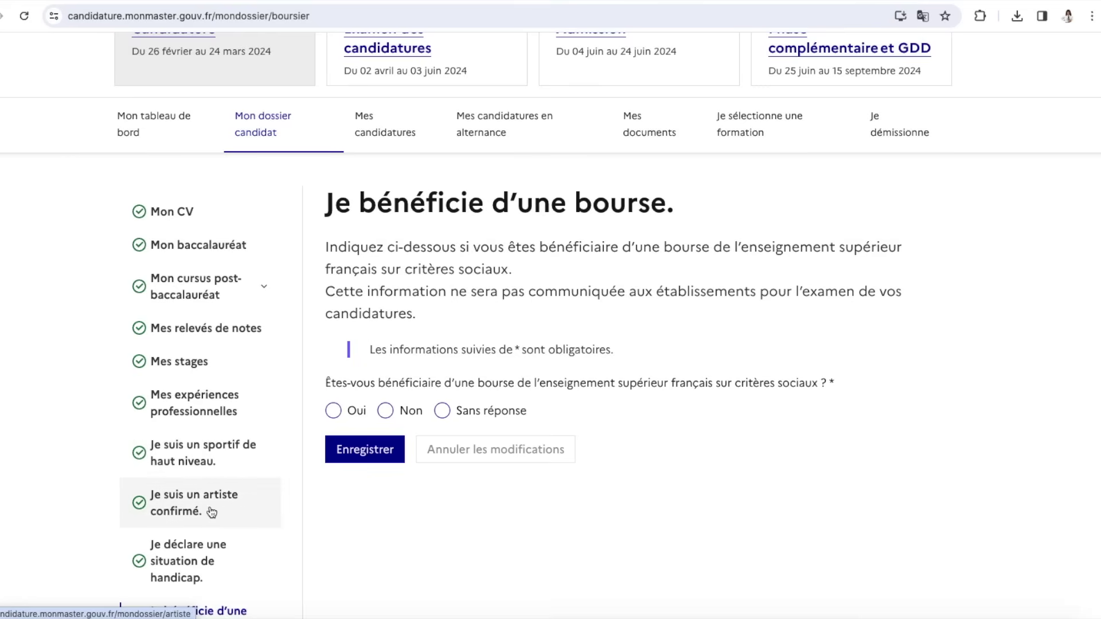
Answer Non to the higher-education scholarship question in Je bénéficie d'une bourse and save it
scroll(212, 513, down, 1)
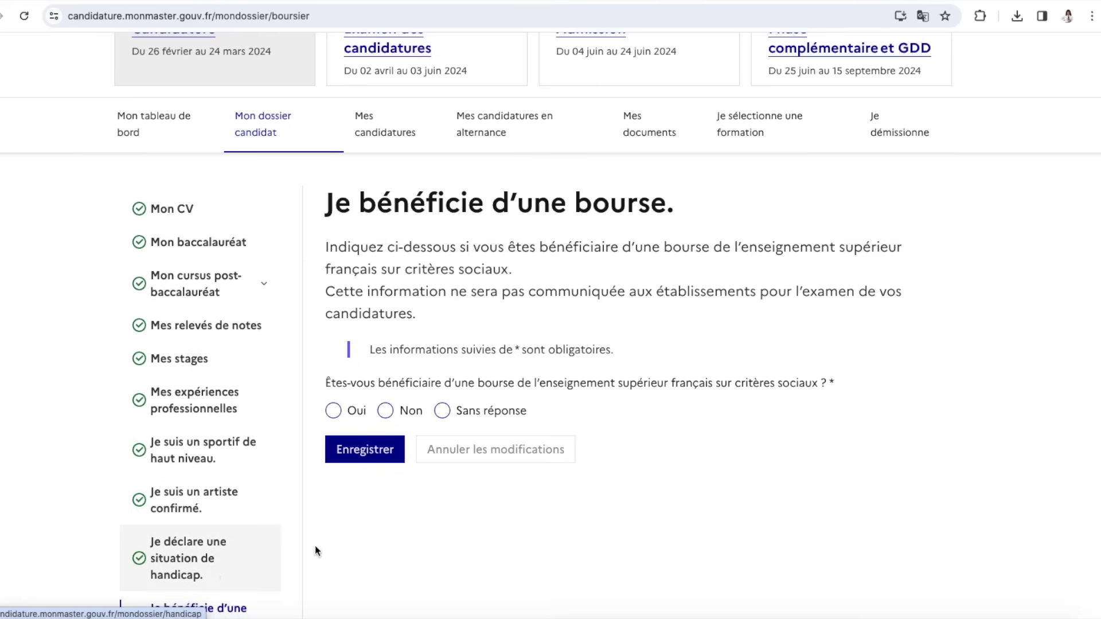
scroll(310, 549, down, 3)
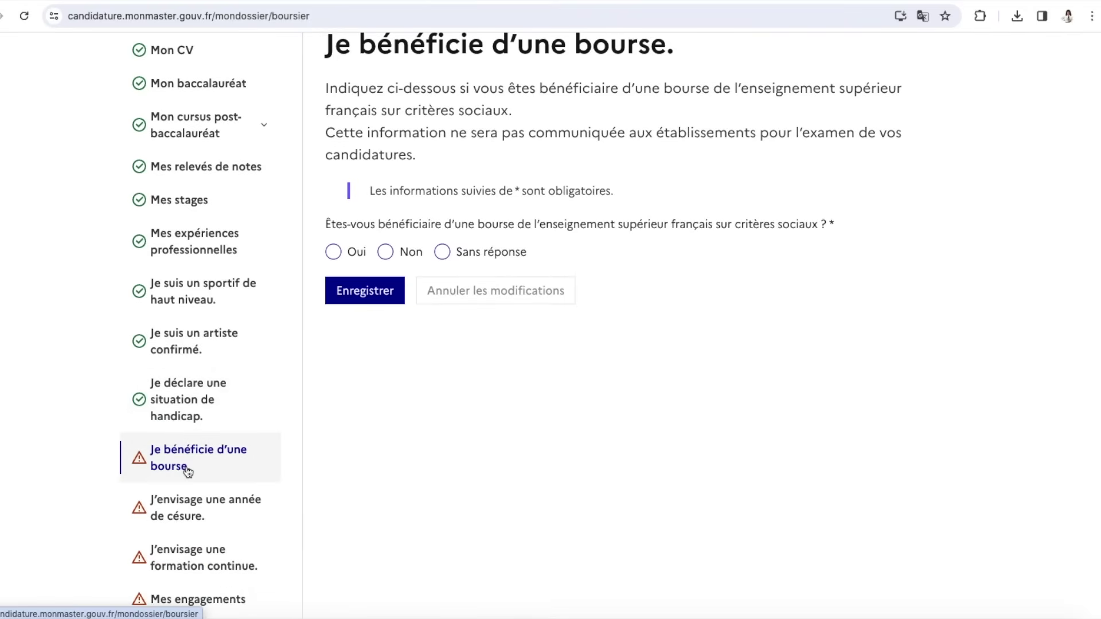
click(386, 252)
click(374, 317)
scroll(153, 516, down, 3)
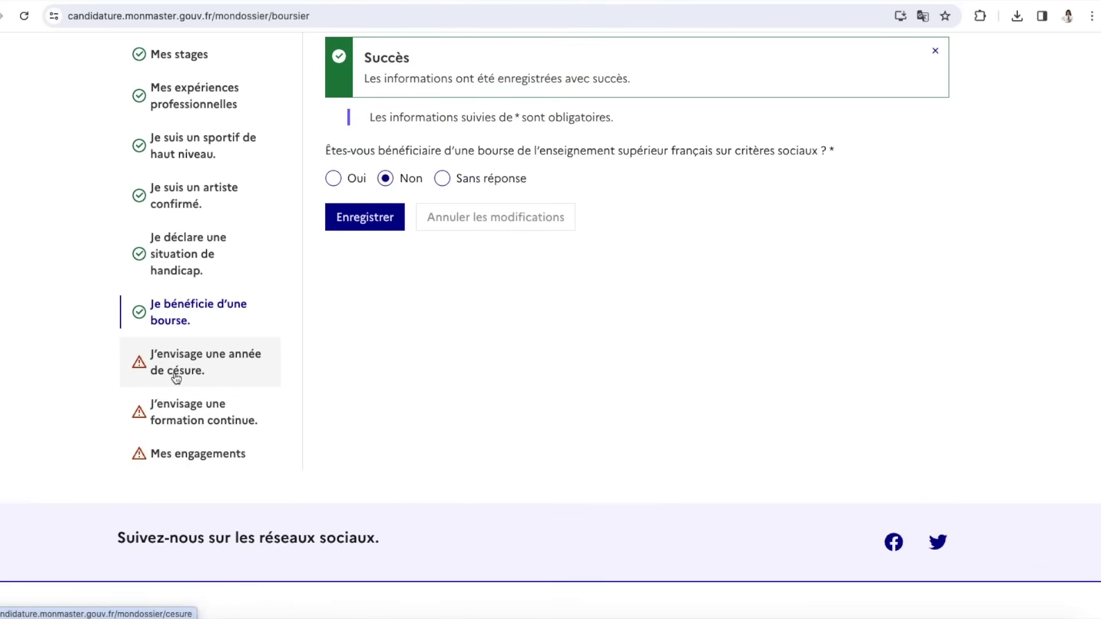
Open J'envisage une année de césure, answer Non to the gap year question and save it
click(172, 374)
scroll(413, 298, down, 4)
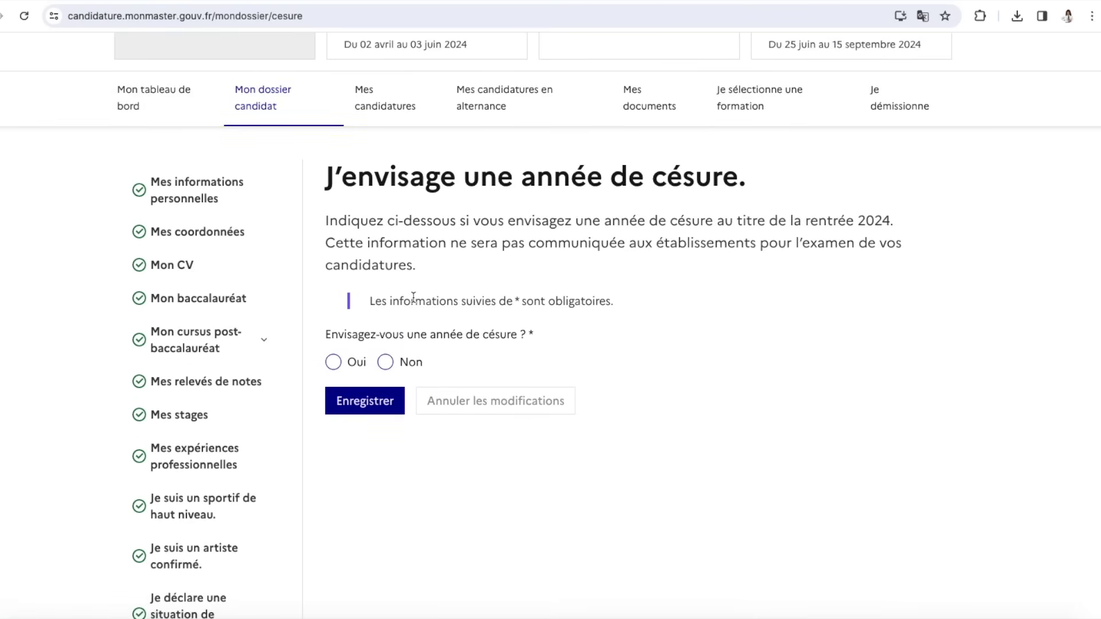
click(385, 363)
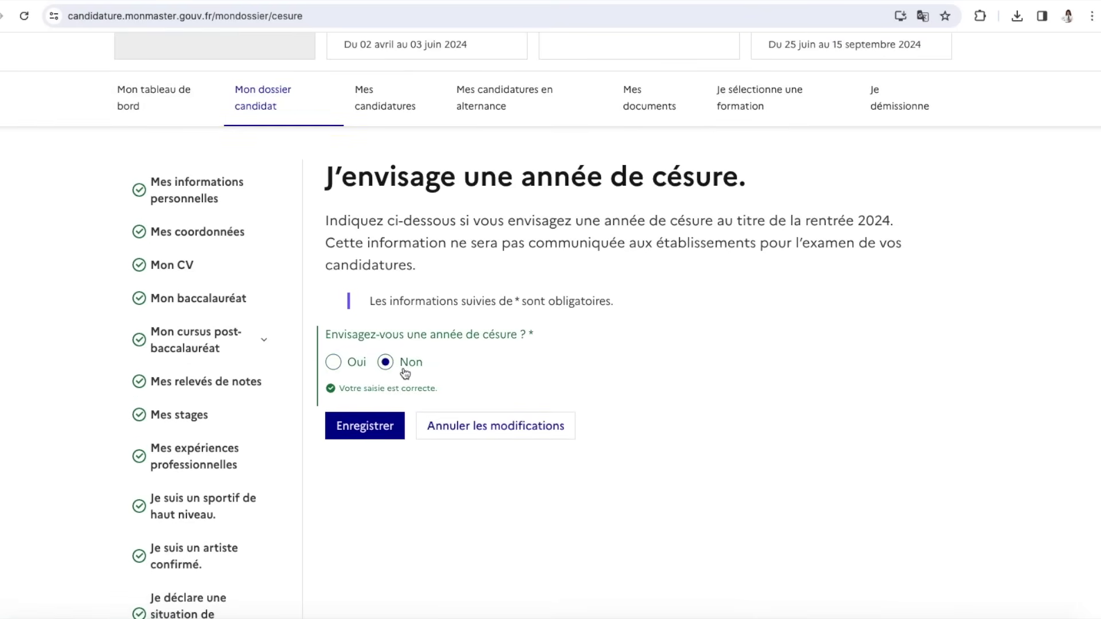
scroll(403, 375, down, 1)
scroll(229, 441, down, 1)
scroll(459, 216, down, 1)
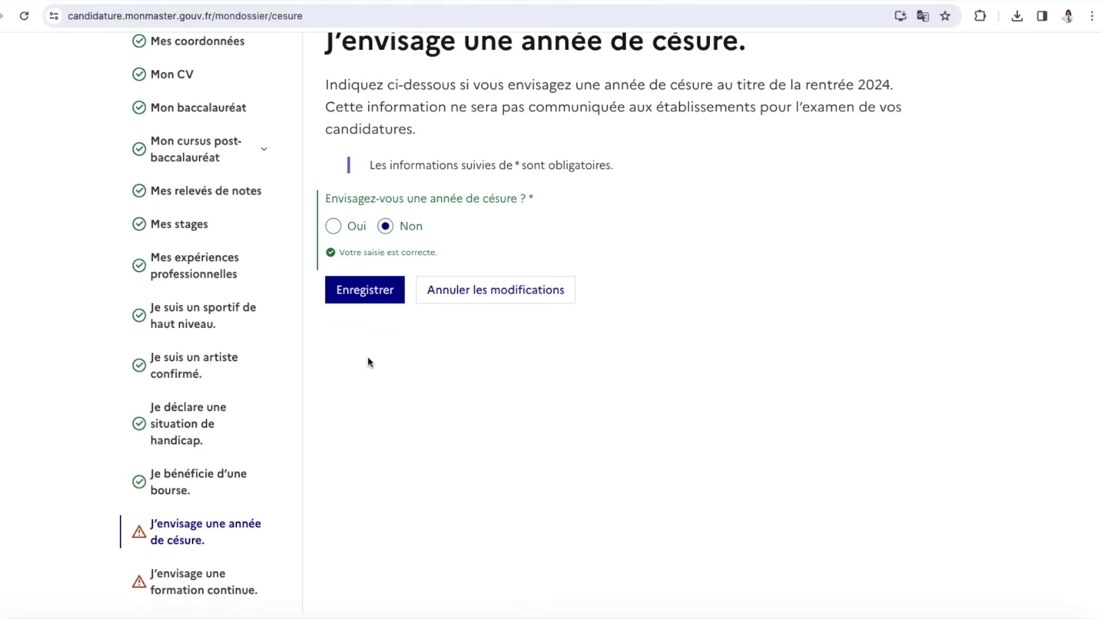
click(379, 299)
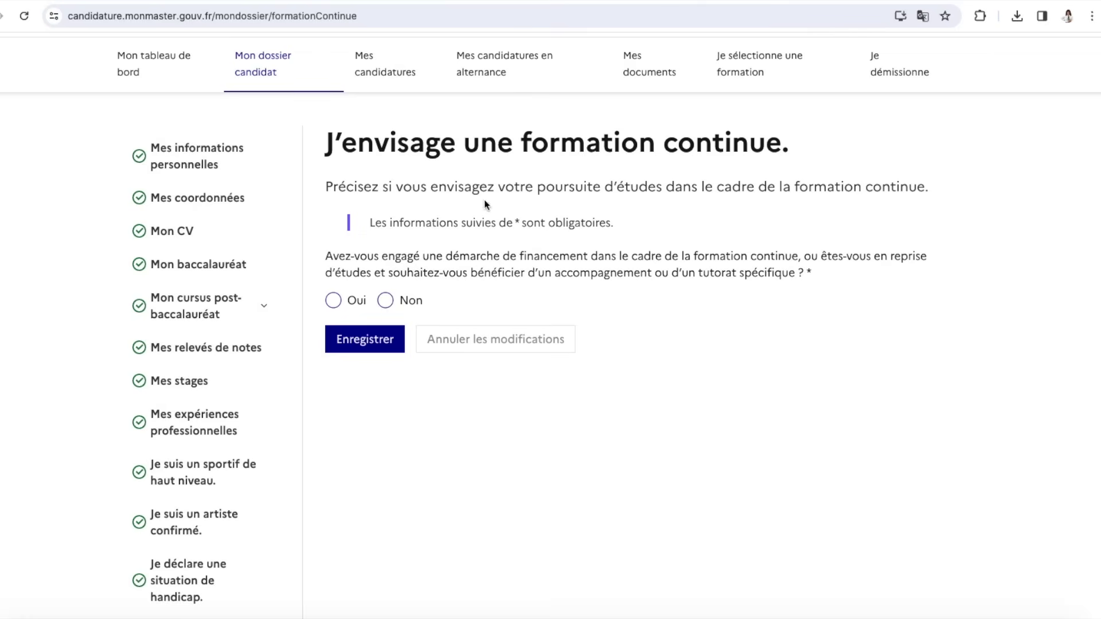
Answer Non to the financing and tutoring question in J'envisage une formation continue and save it
click(386, 301)
click(366, 356)
scroll(238, 531, down, 2)
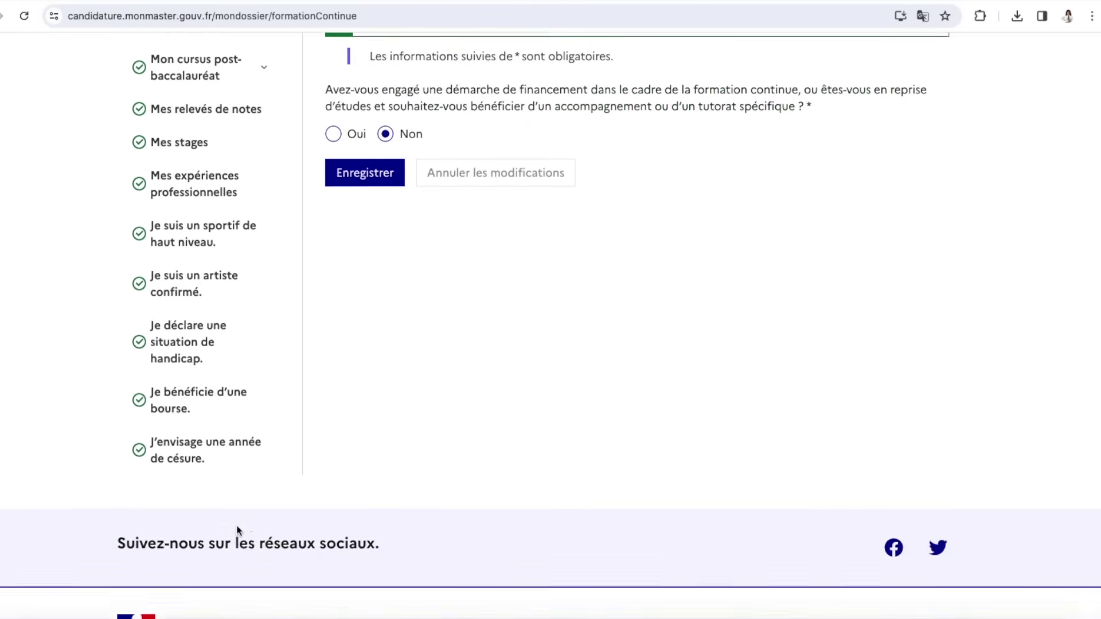
Open Mes engagements and read its no-declaration option and the instructions for the Description field
scroll(476, 359, up, 5)
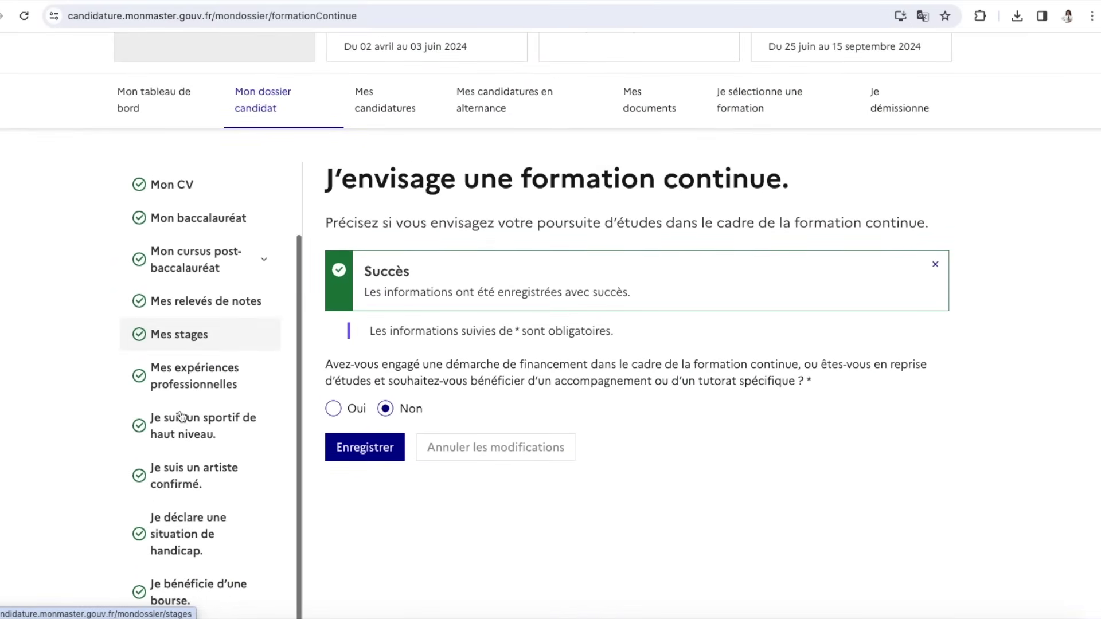
scroll(180, 417, down, 5)
click(197, 497)
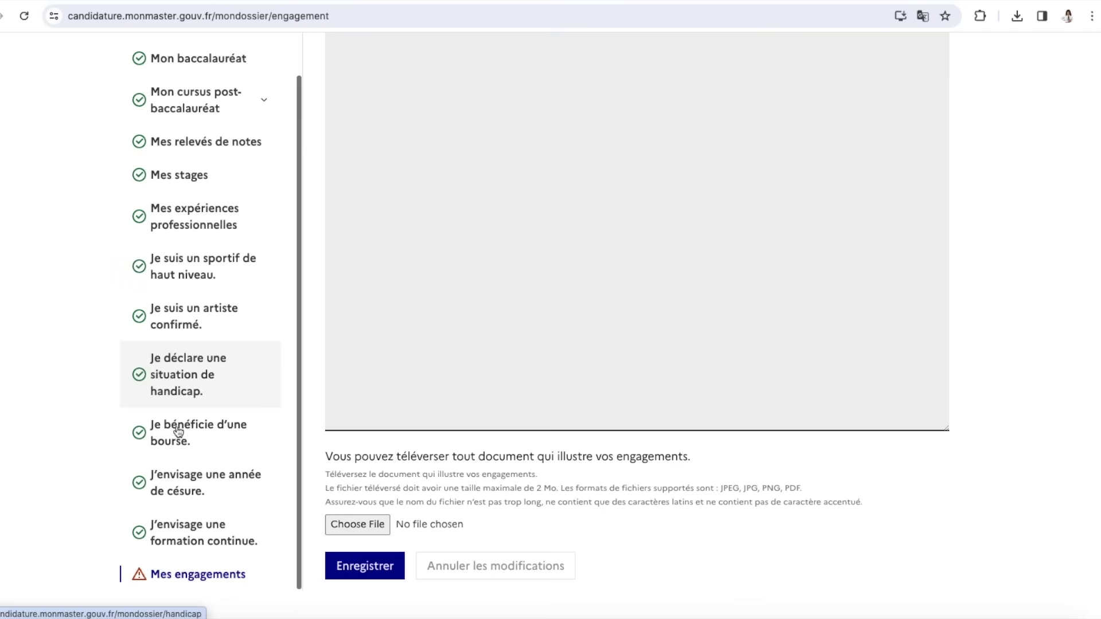
click(226, 571)
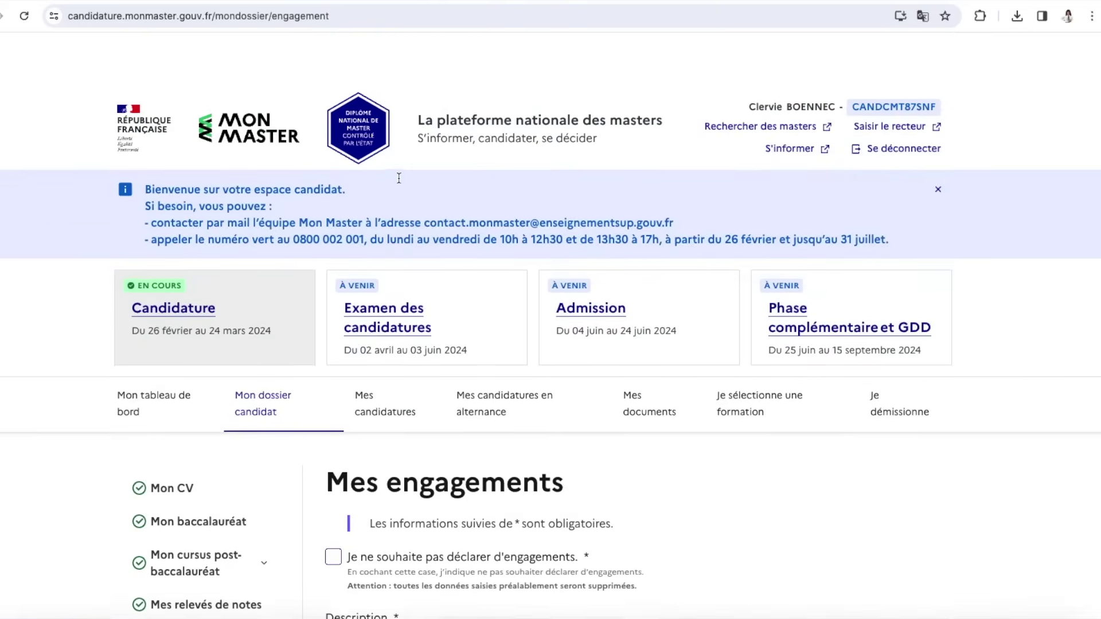
scroll(398, 178, down, 4)
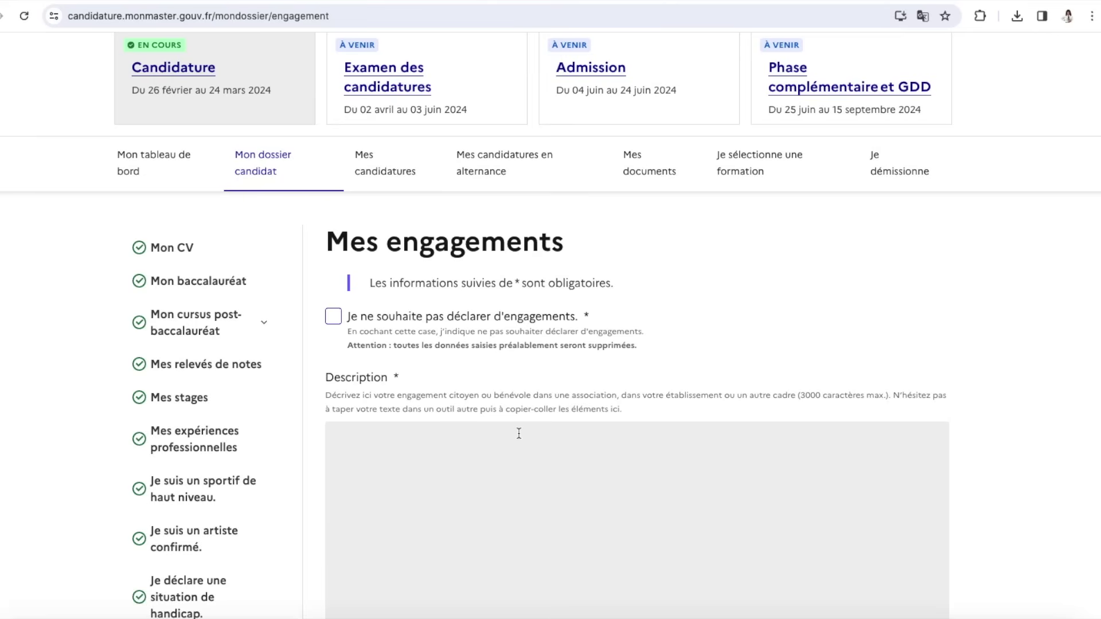
scroll(601, 432, down, 1)
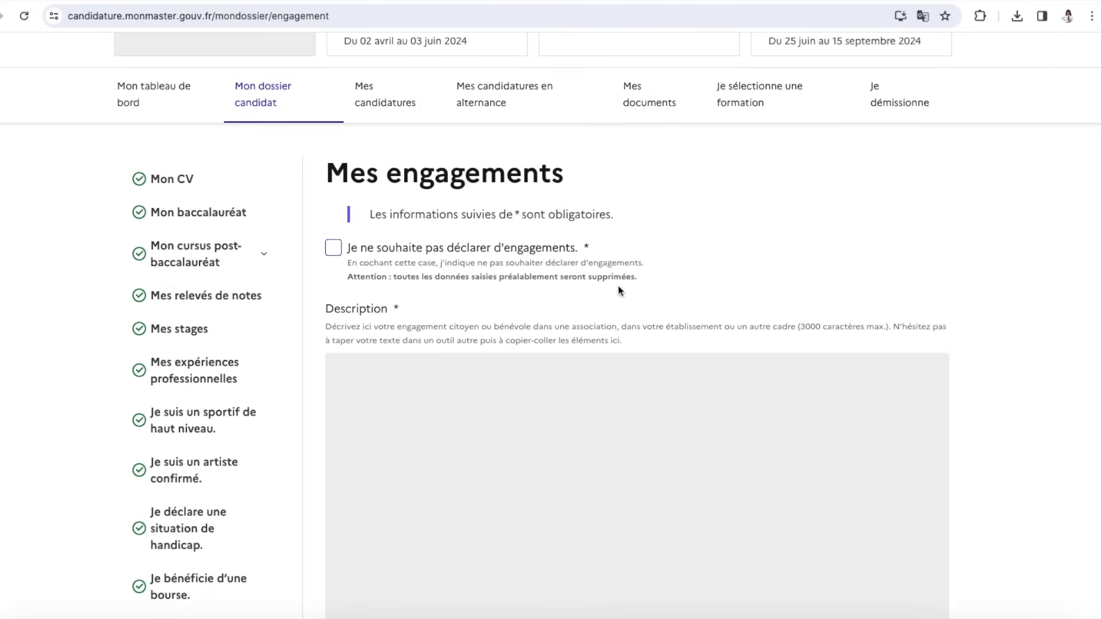
scroll(499, 459, down, 1)
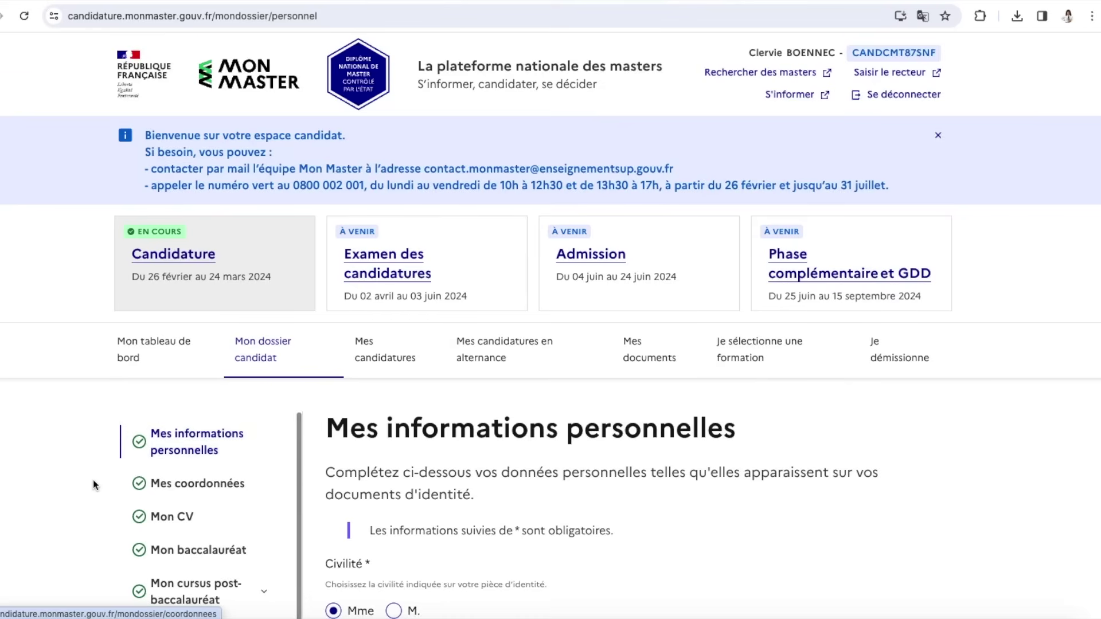
Check the section list's completion marks and look through Mes informations personnelles down to Mon identifiant étudiant
scroll(93, 480, down, 1)
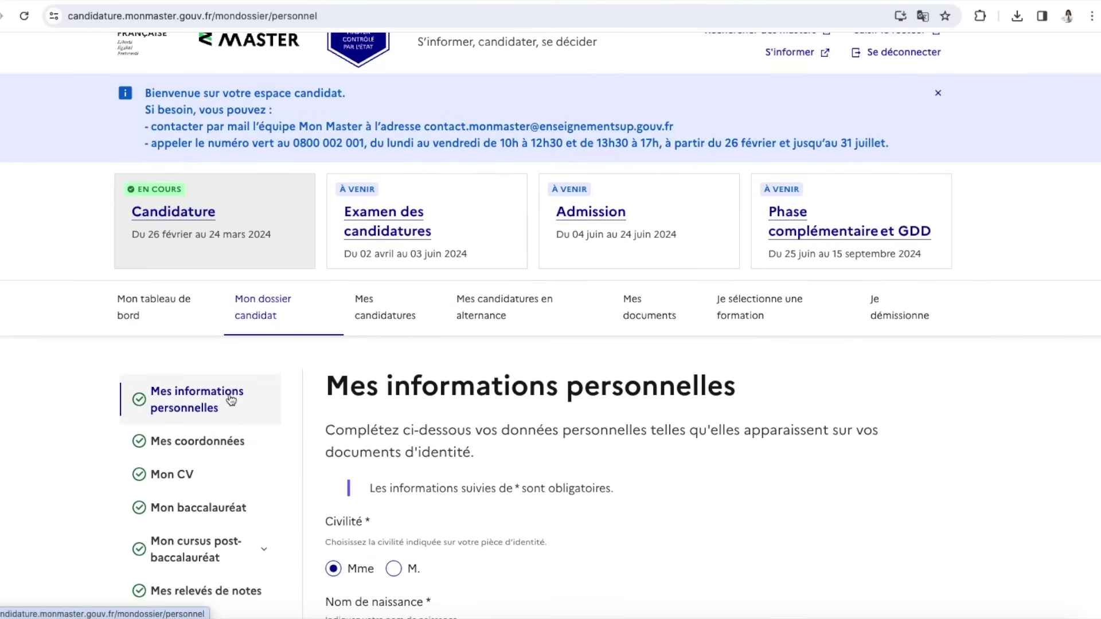
scroll(79, 496, down, 7)
scroll(131, 211, up, 2)
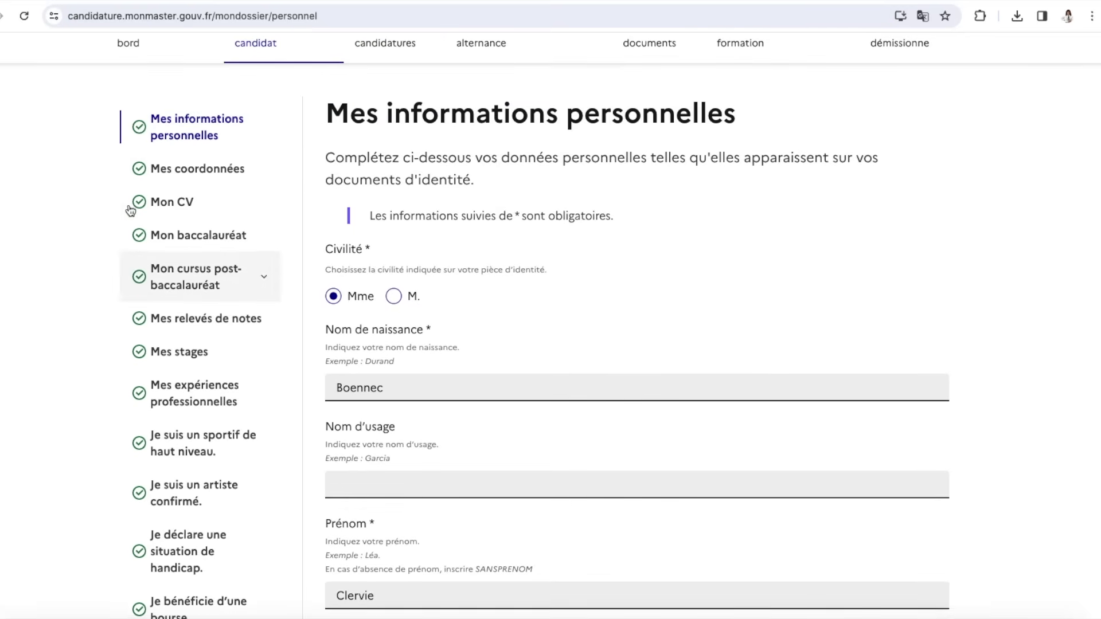
scroll(184, 200, down, 10)
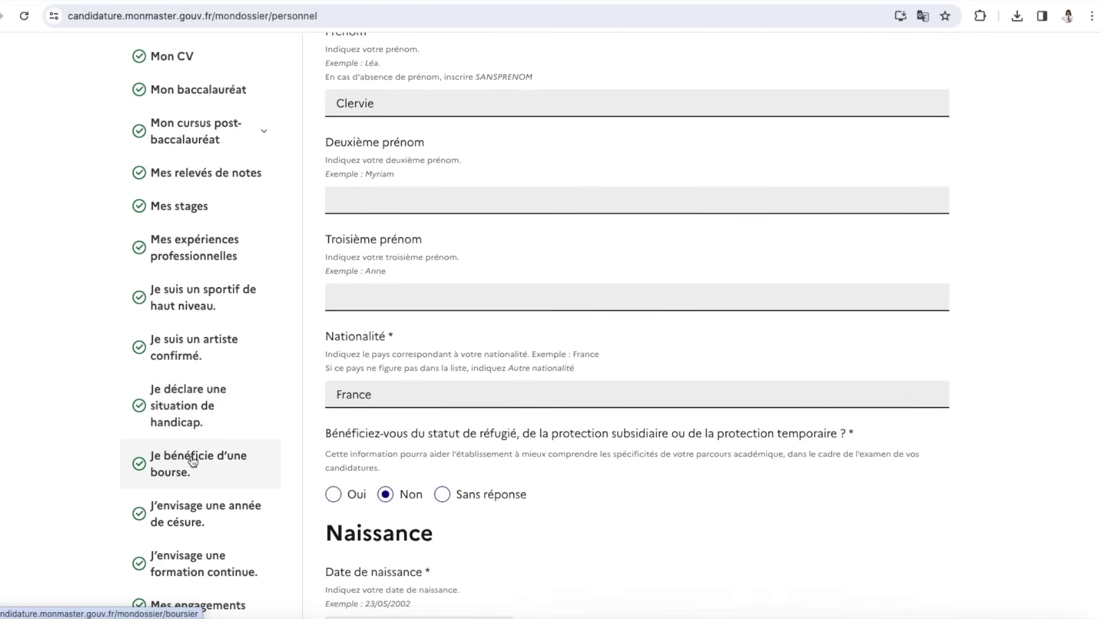
scroll(192, 462, down, 9)
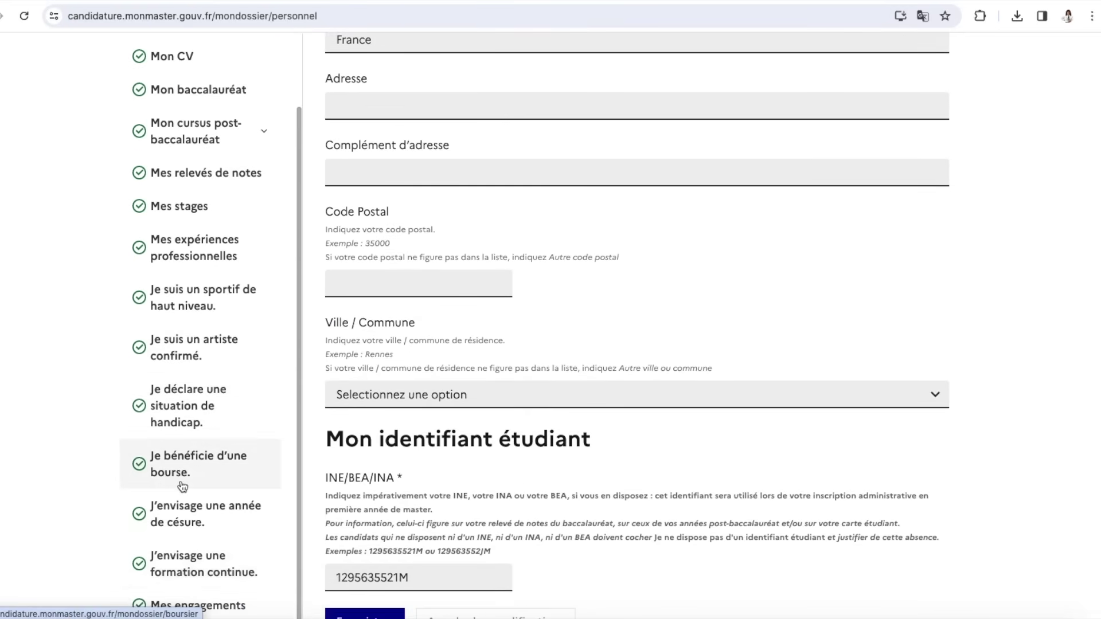
scroll(183, 486, down, 6)
scroll(216, 226, up, 3)
scroll(216, 226, up, 20)
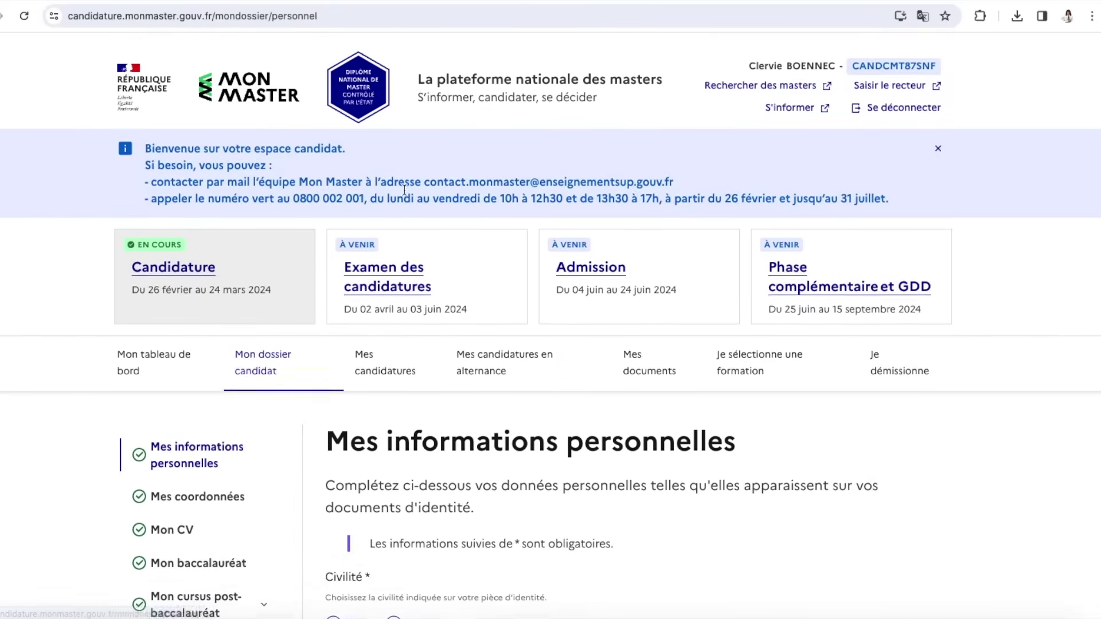
Open Mes candidatures and read the notice on how many applications are counted
click(384, 365)
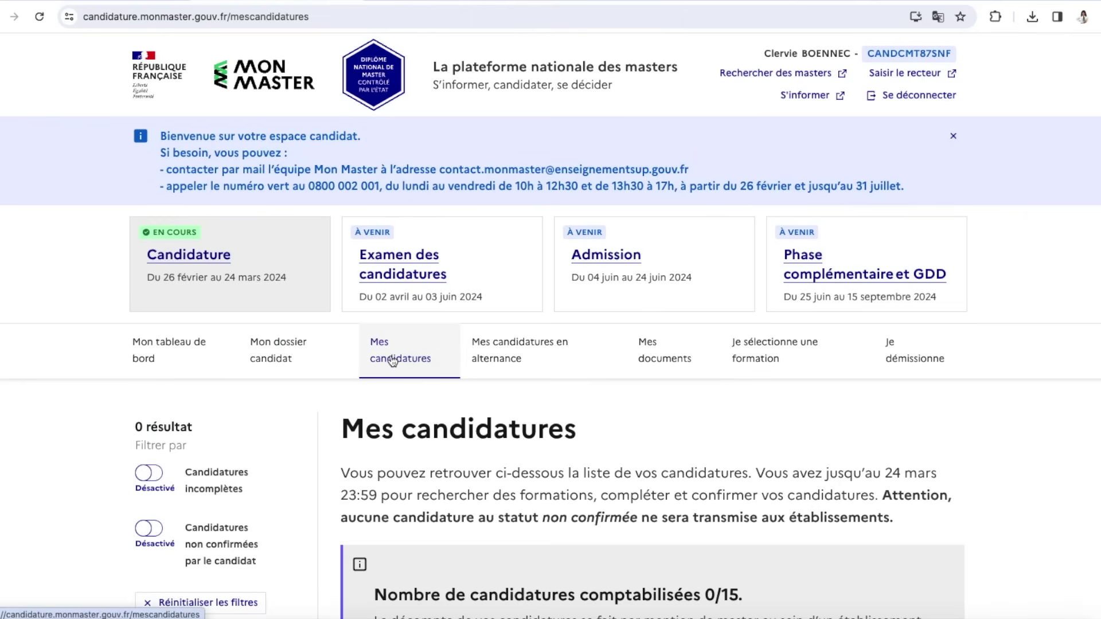
scroll(401, 389, down, 1)
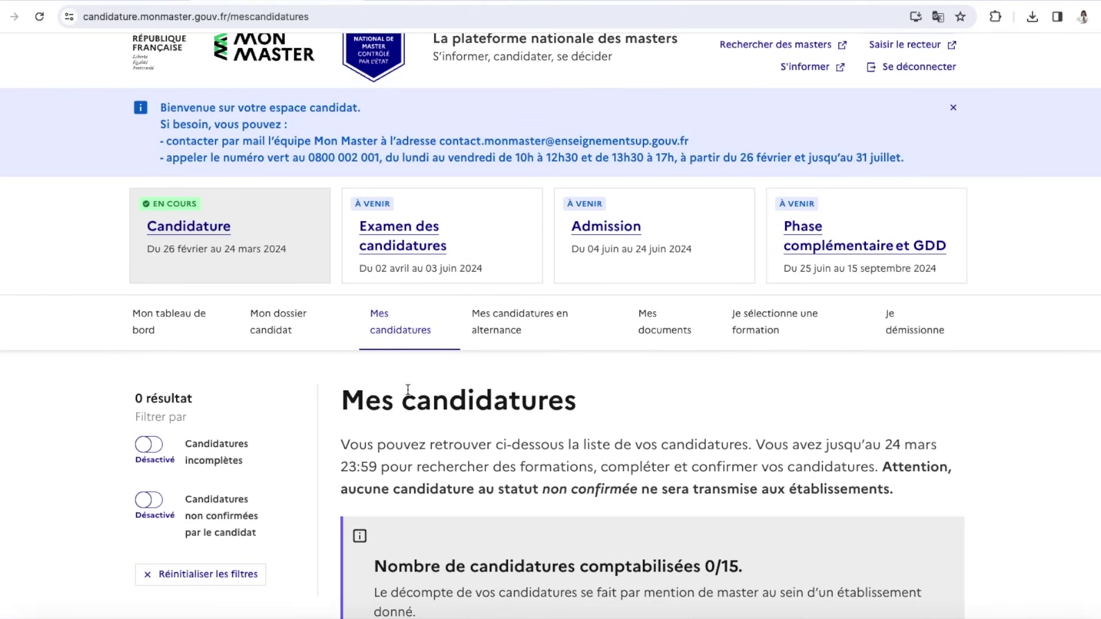
scroll(408, 390, down, 4)
scroll(424, 361, up, 1)
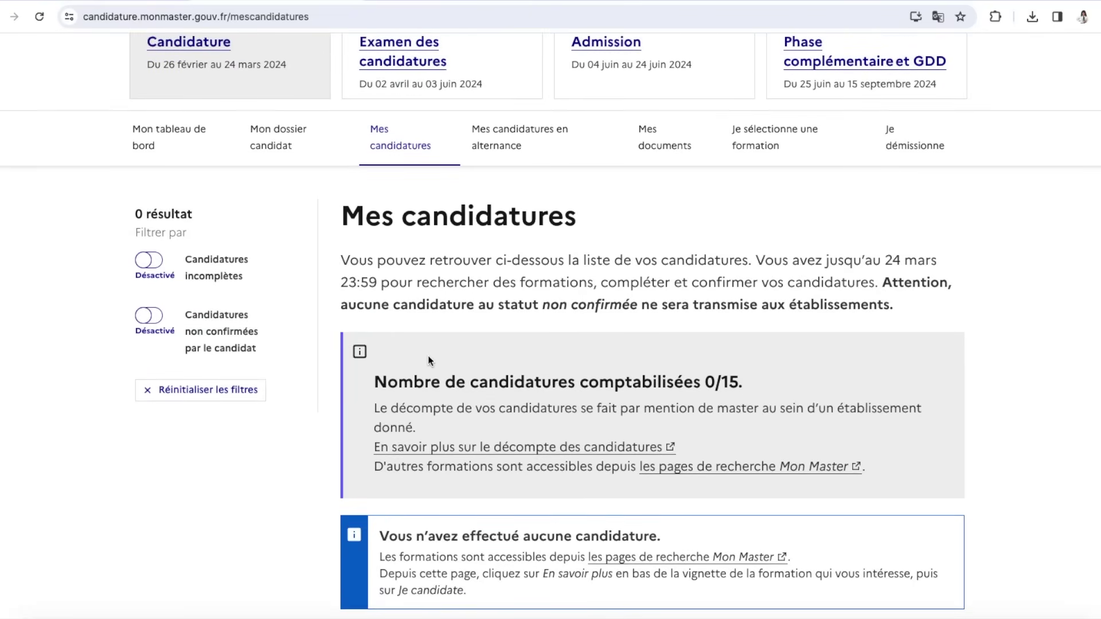
scroll(429, 357, down, 1)
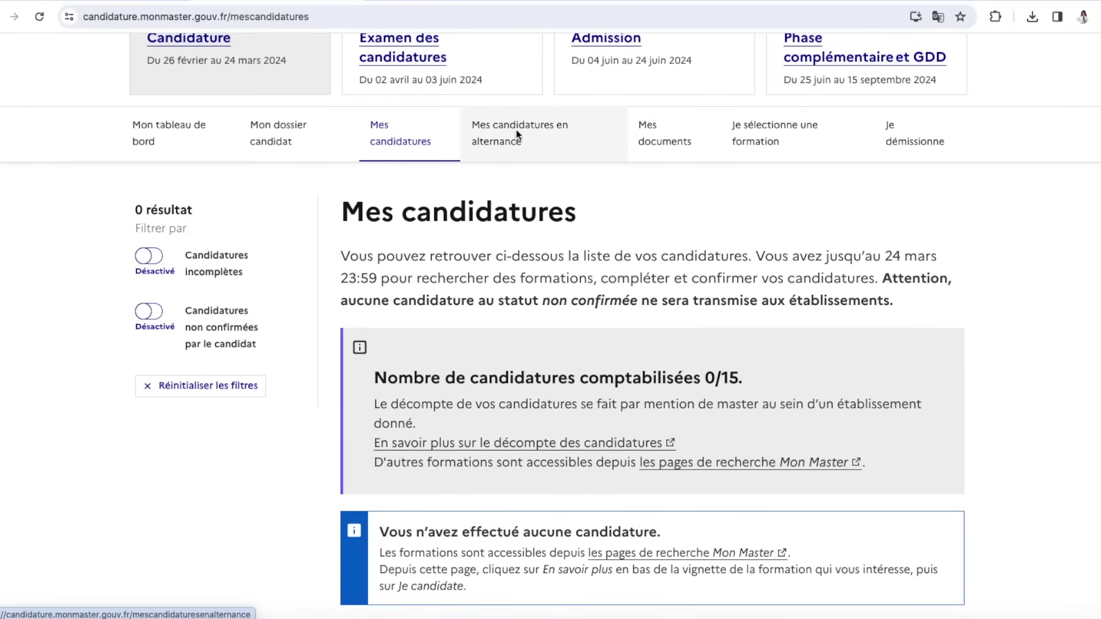
View Mes candidatures en alternance, and return to Mes candidatures to read how to find and apply for programmes
click(516, 134)
scroll(459, 172, down, 2)
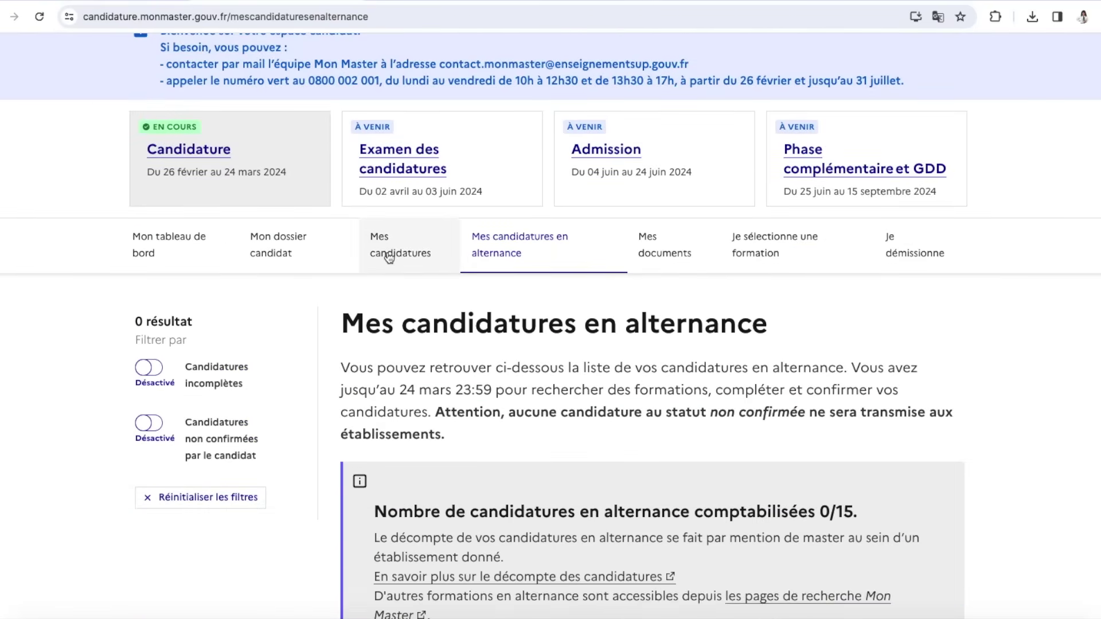
click(389, 257)
scroll(440, 374, down, 3)
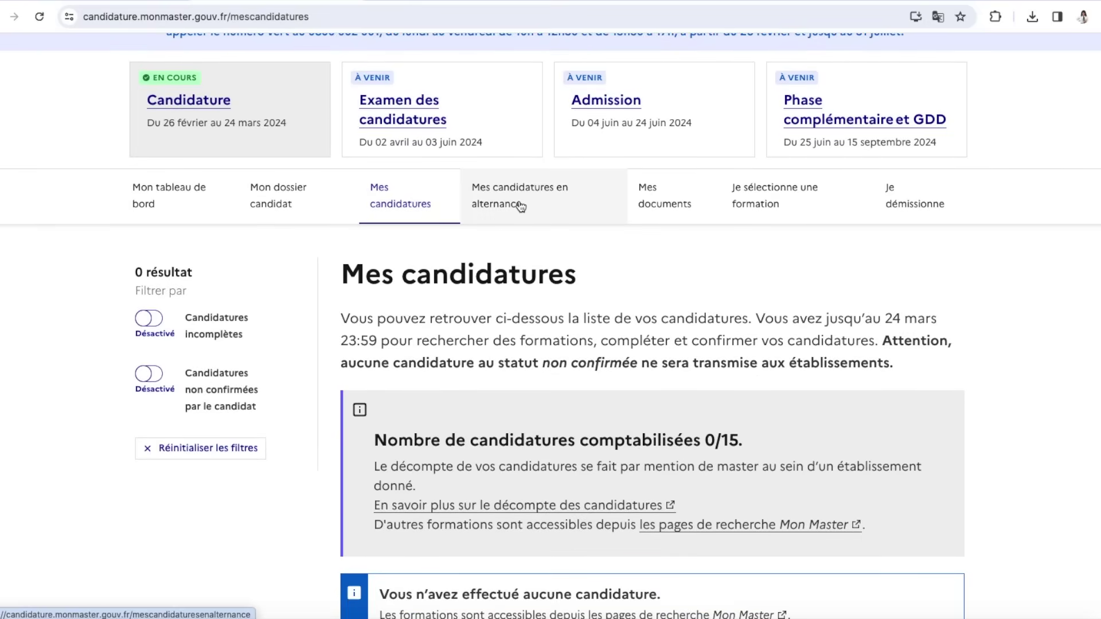
scroll(406, 311, down, 1)
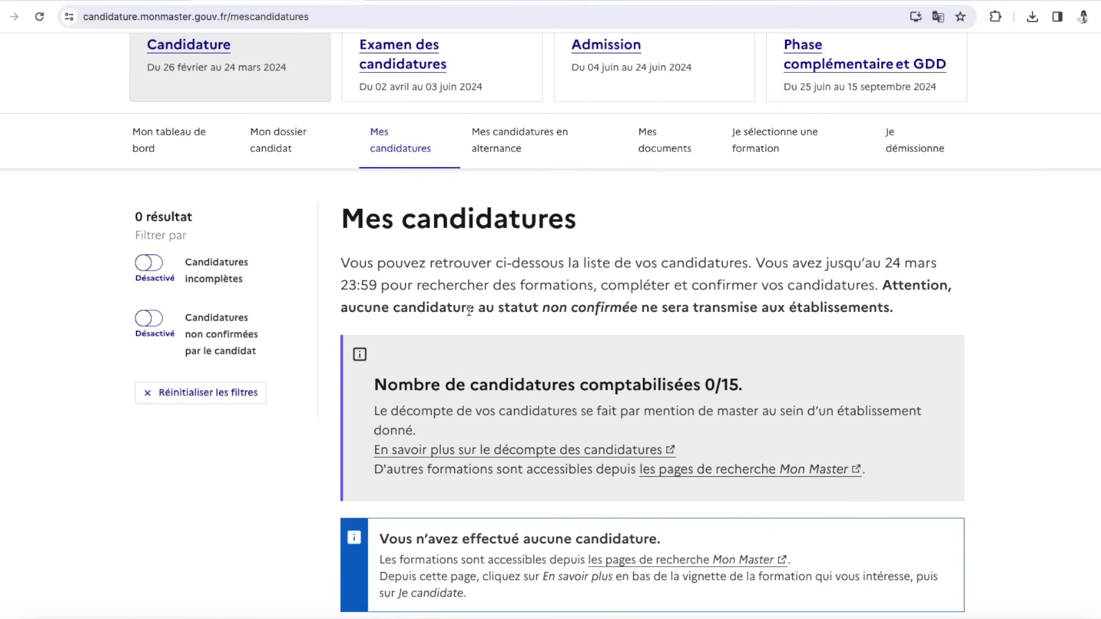
scroll(518, 341, down, 2)
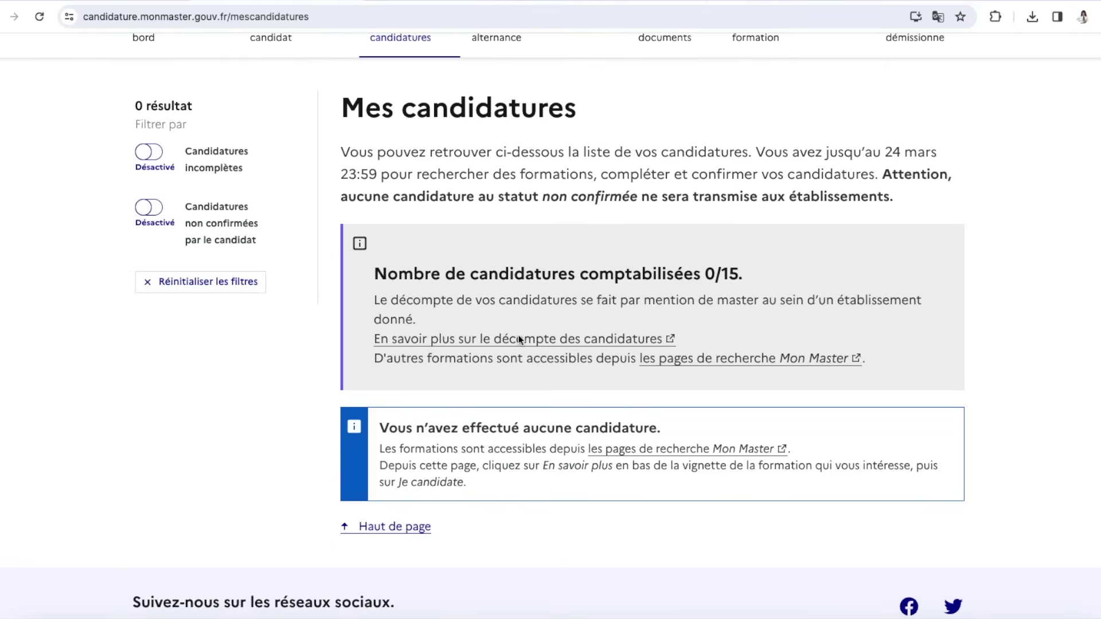
Open the Mon Master programme search pages and filter the Mention by "droit des affaires"
click(736, 452)
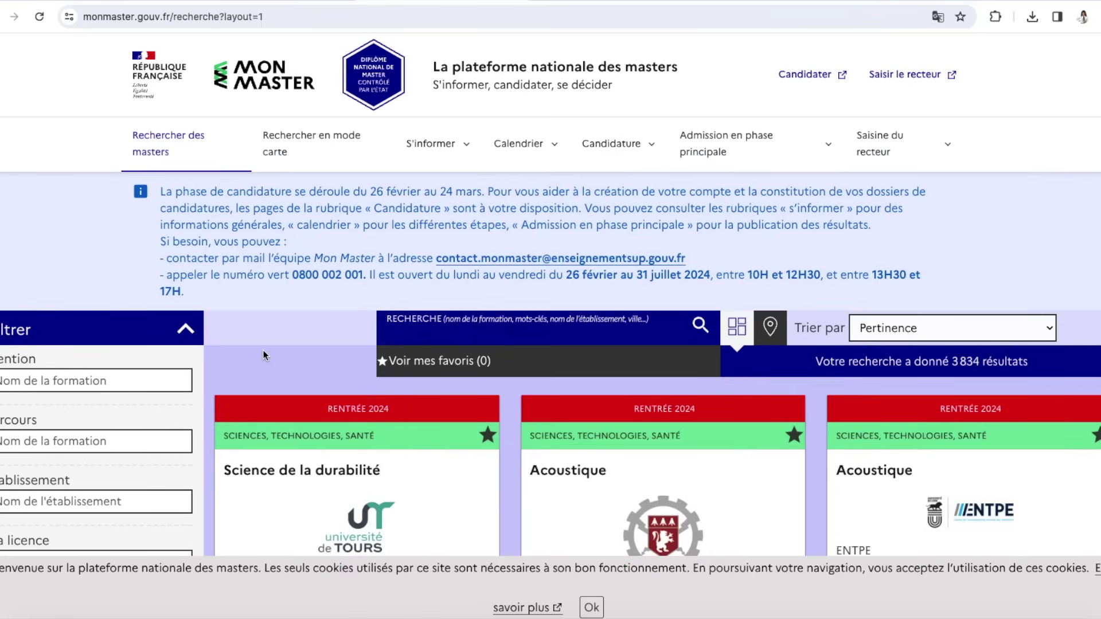
scroll(262, 350, down, 2)
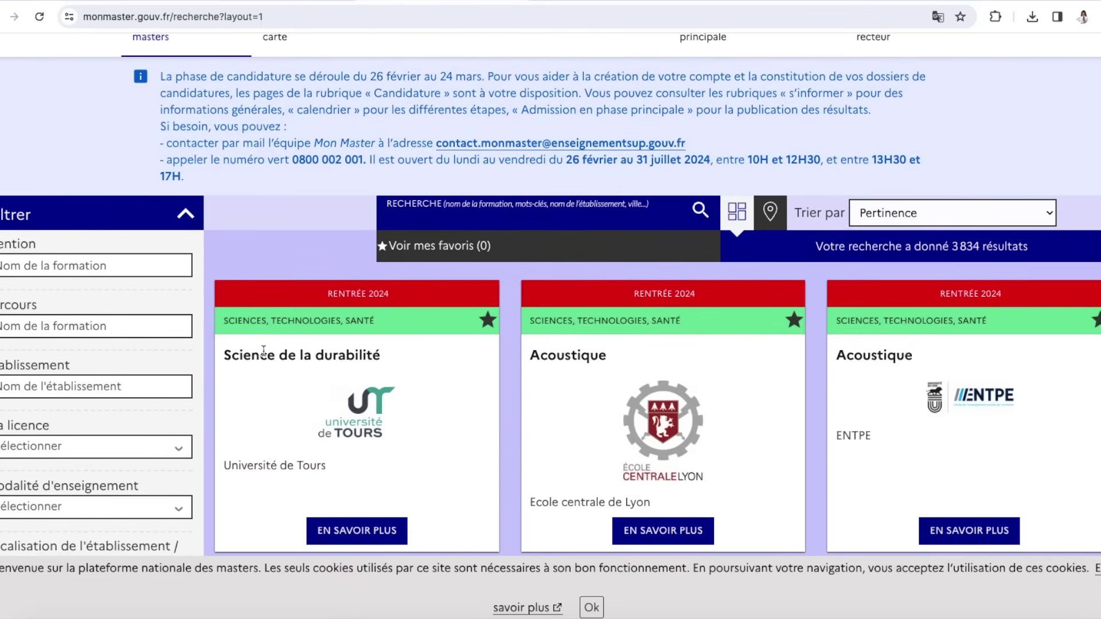
scroll(27, 352, down, 1)
scroll(38, 332, up, 1)
click(44, 268)
text(dr)
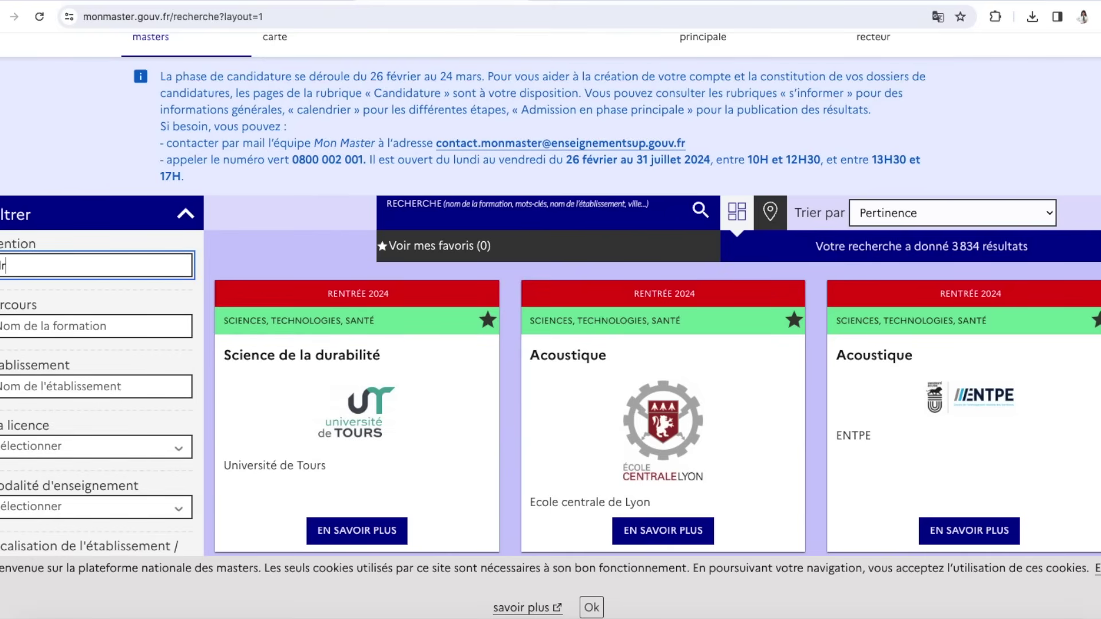
text(oit des affaires)
Look through the Droit des affaires results and open the Université de Bordeaux programme's details
scroll(452, 399, down, 1)
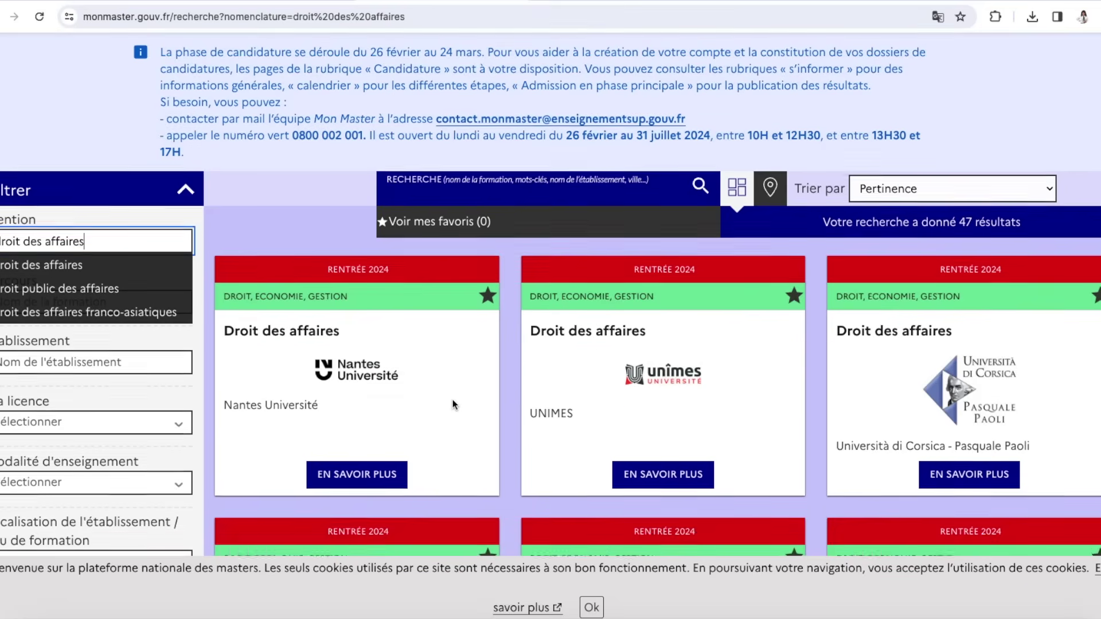
scroll(452, 398, down, 3)
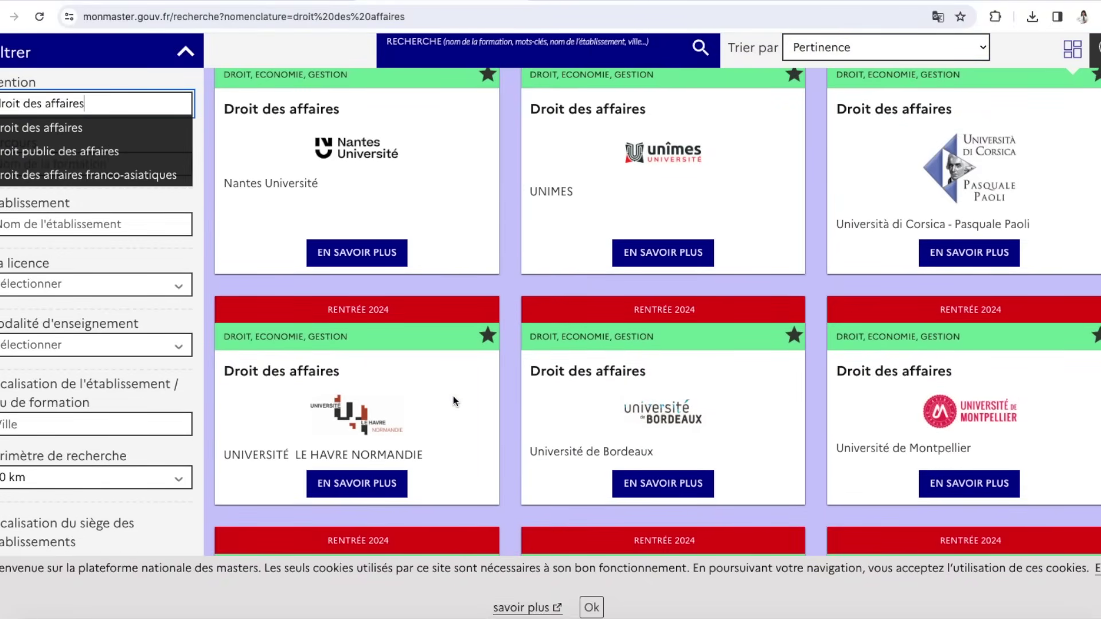
scroll(453, 397, down, 2)
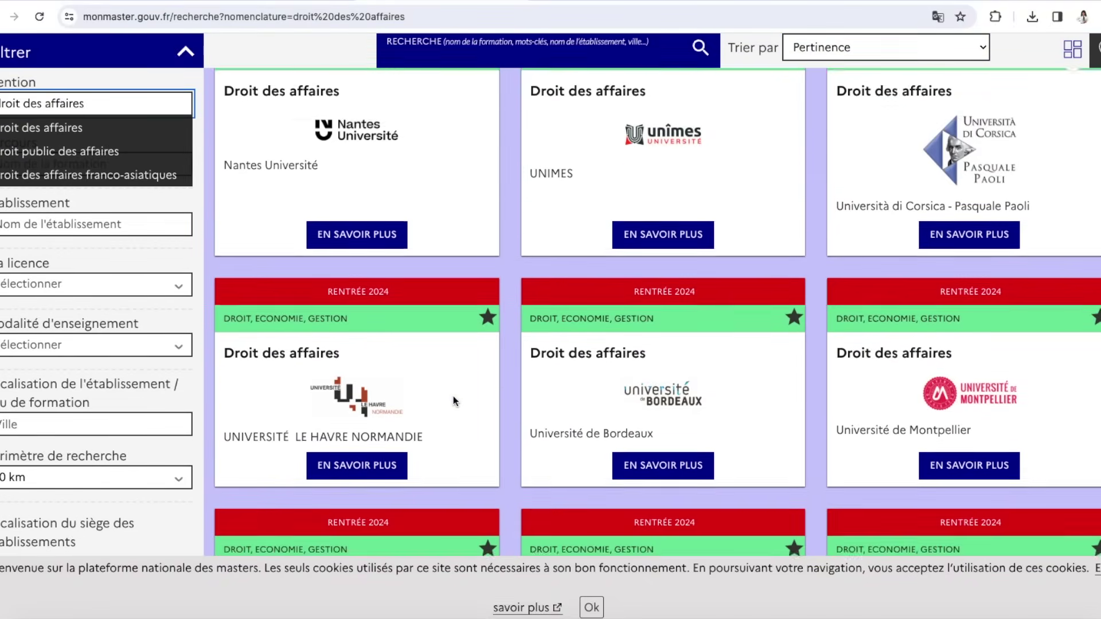
scroll(542, 407, down, 1)
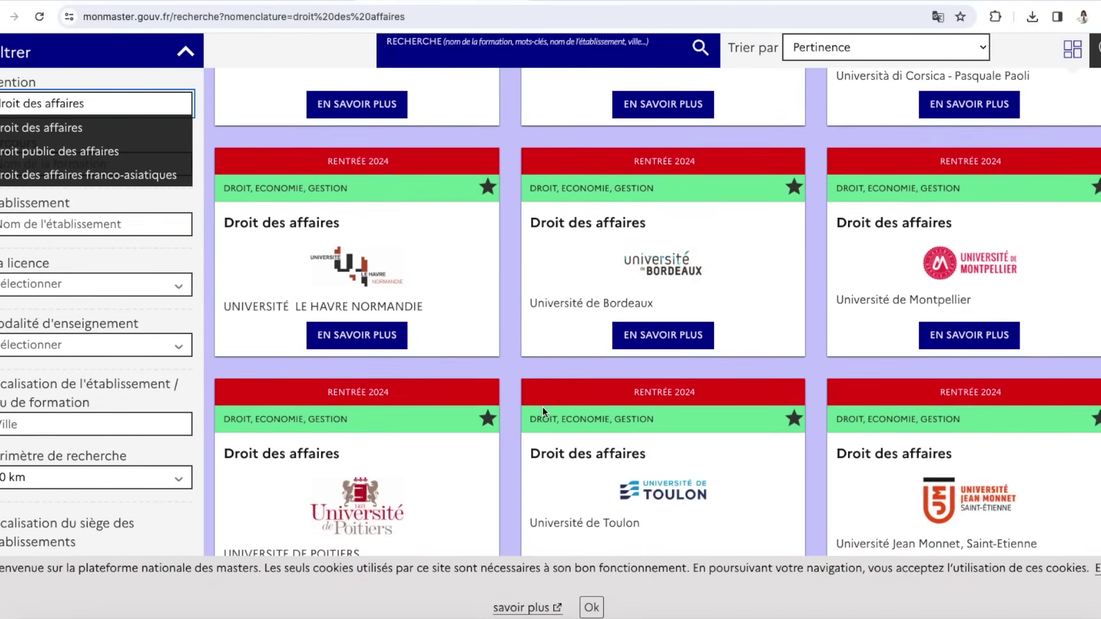
click(687, 341)
scroll(444, 427, down, 4)
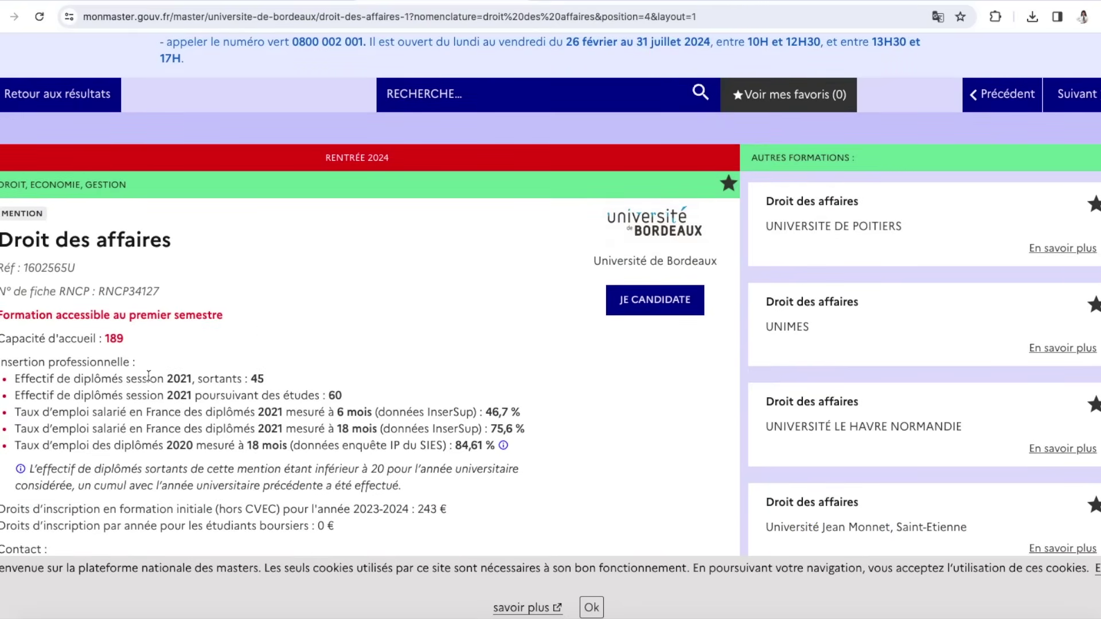
Read the Bordeaux programme's key figures and list of parcours, and expand Droit des affaires et fiscalité djce to view its details
scroll(321, 356, down, 2)
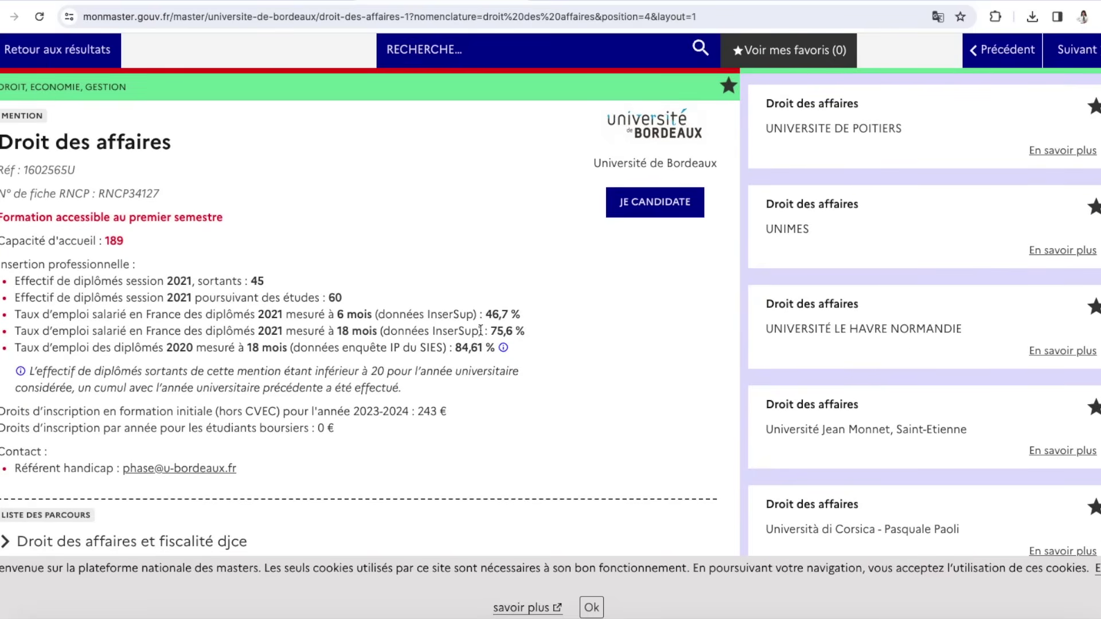
scroll(189, 363, down, 3)
scroll(189, 363, up, 2)
scroll(144, 424, down, 3)
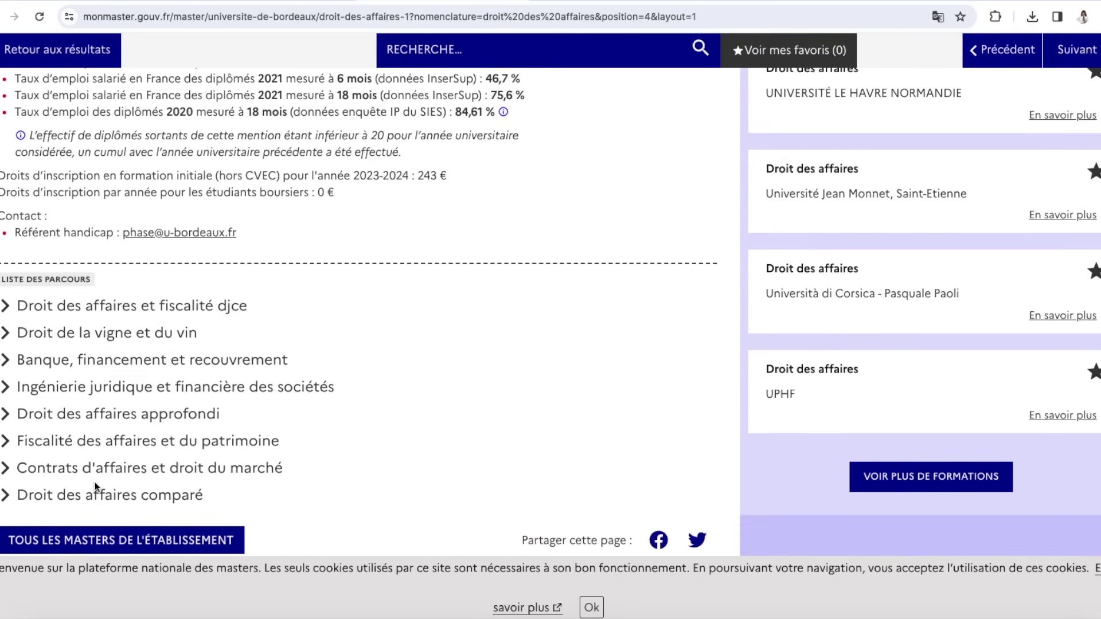
click(85, 291)
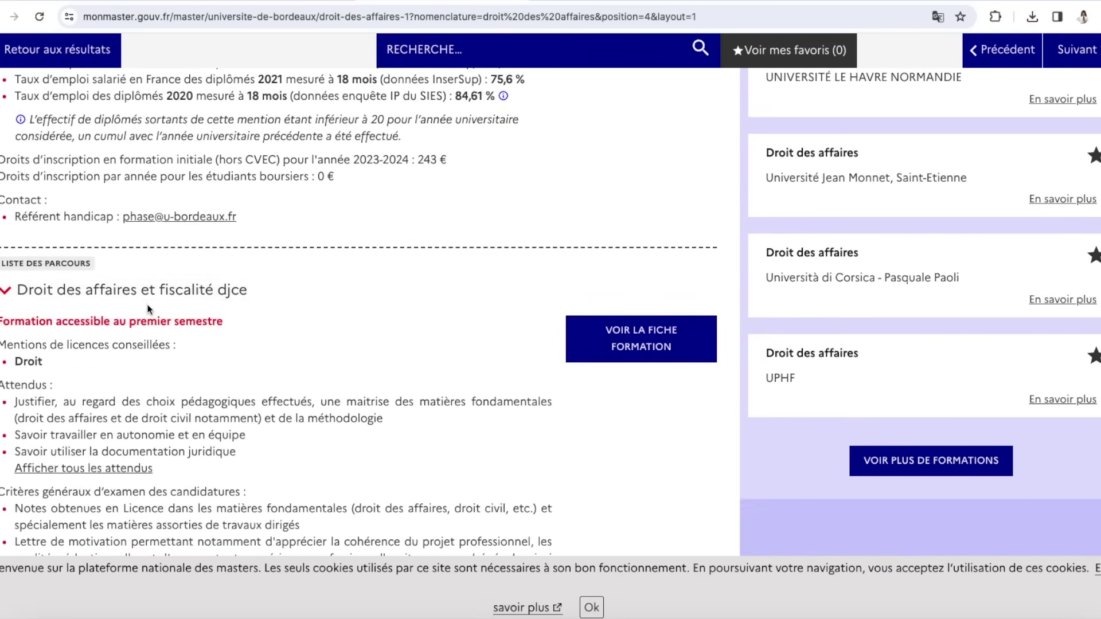
scroll(147, 310, down, 10)
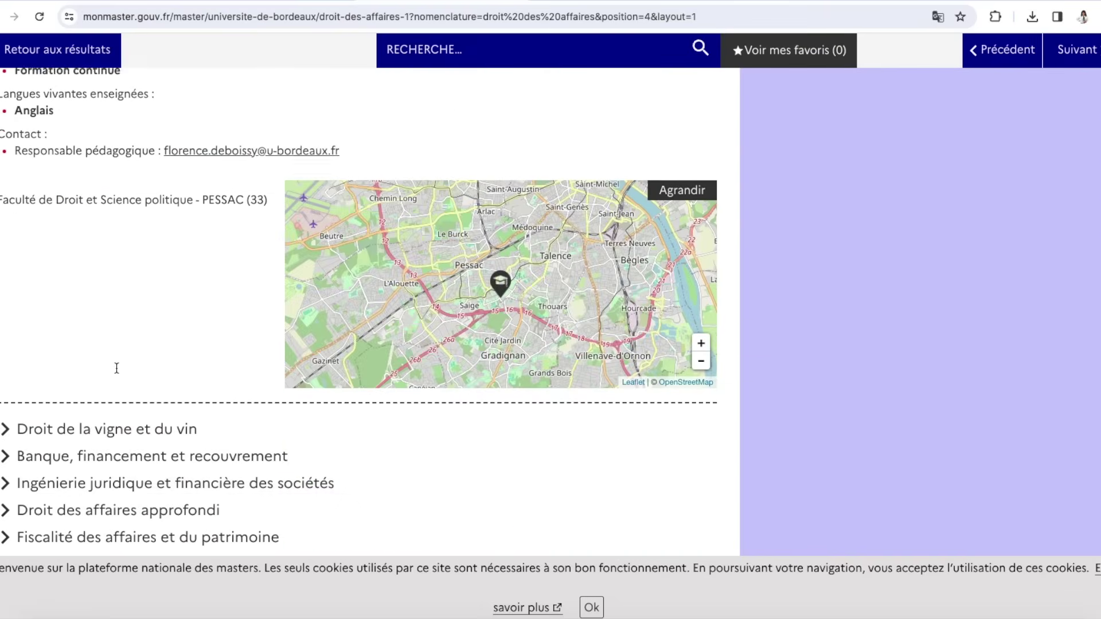
scroll(116, 368, down, 2)
Return to the Droit des affaires mention summary and start an application to Université de Bordeaux
scroll(118, 298, up, 20)
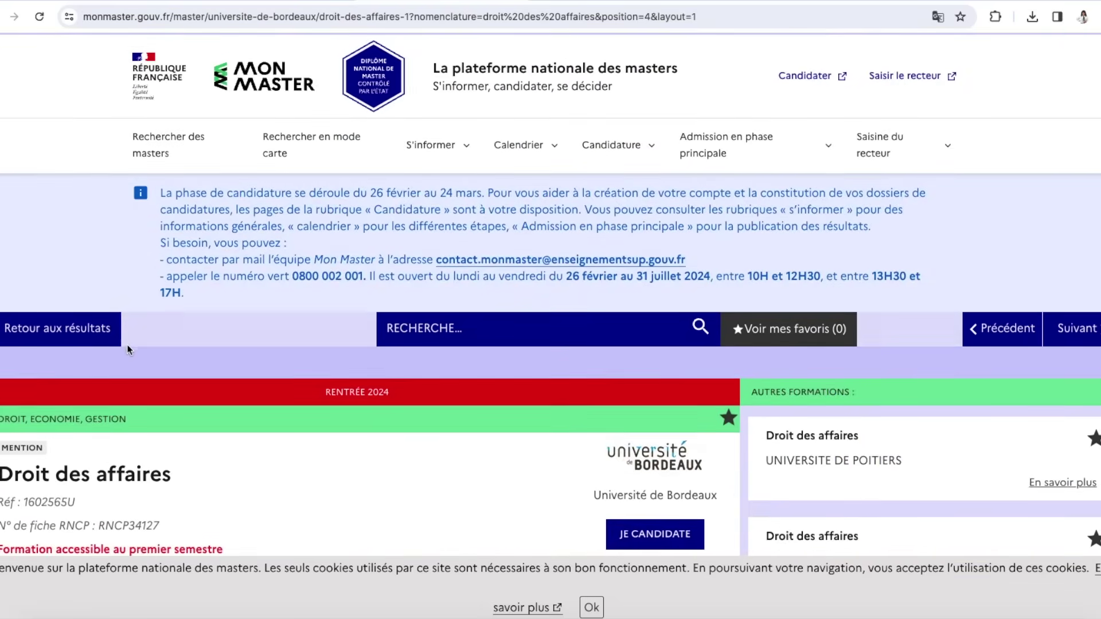
scroll(128, 350, down, 4)
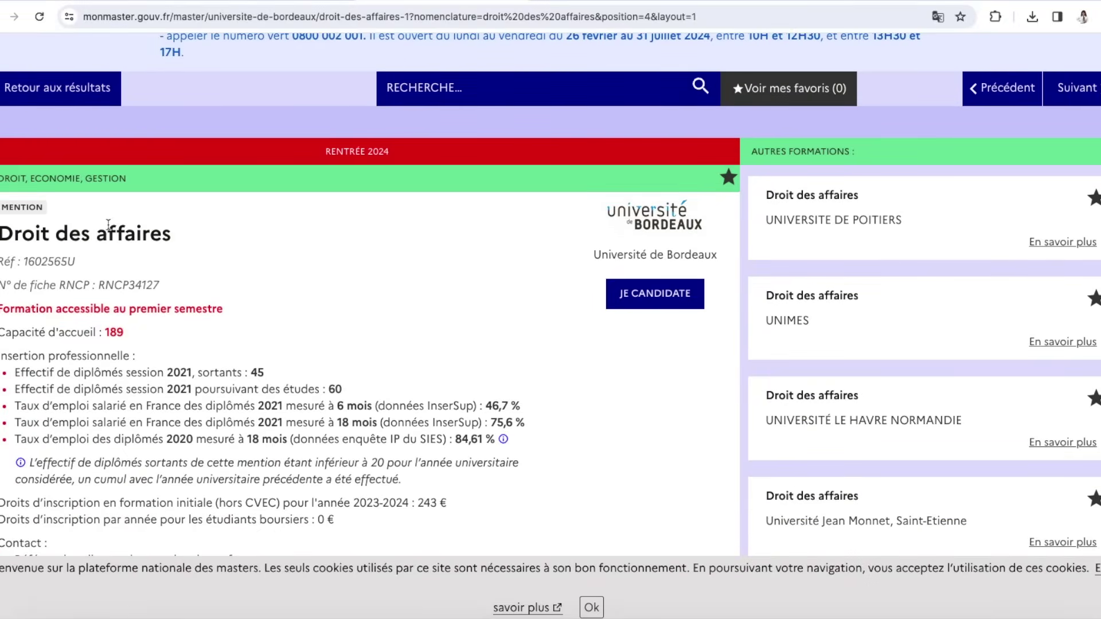
scroll(446, 357, down, 1)
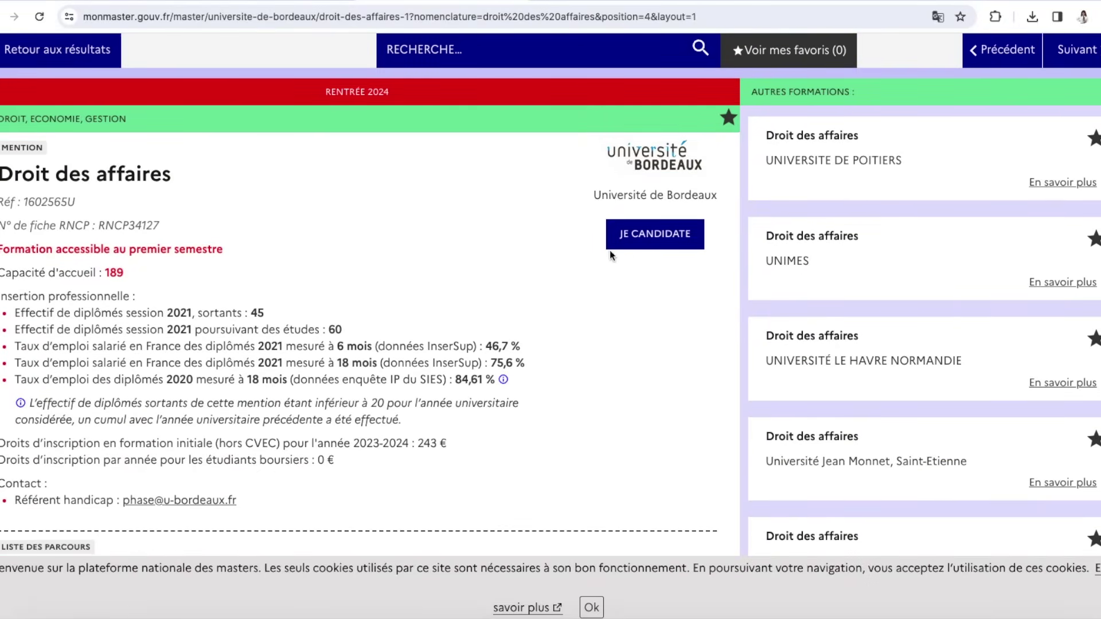
click(658, 236)
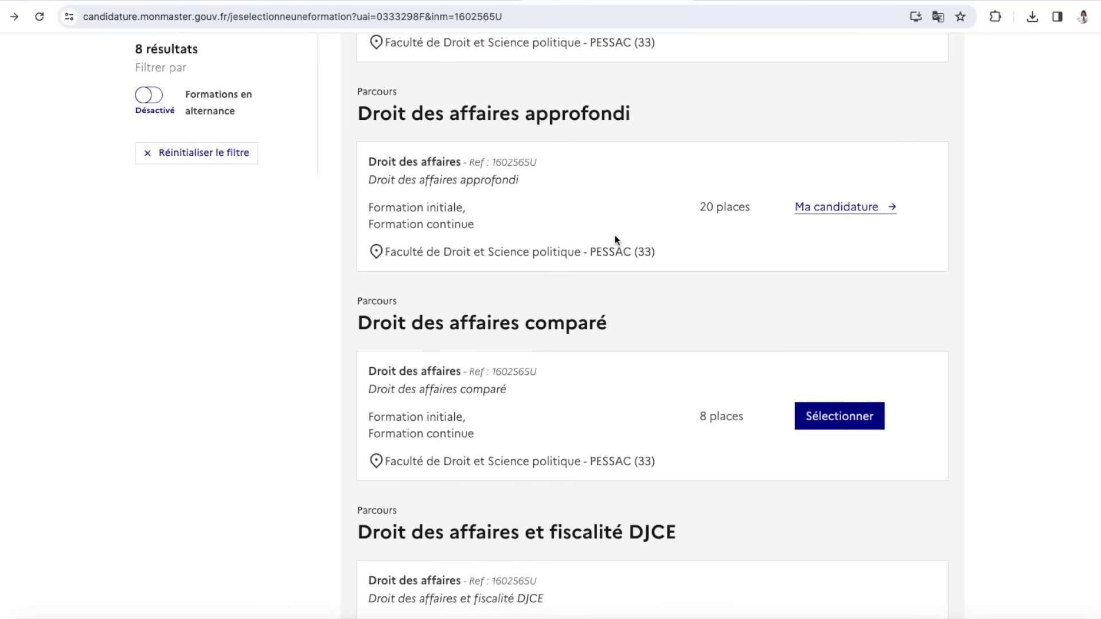
Look through the Université de Bordeaux parcours offered for selection, including their places and special application conditions
scroll(615, 239, down, 4)
scroll(614, 239, down, 1)
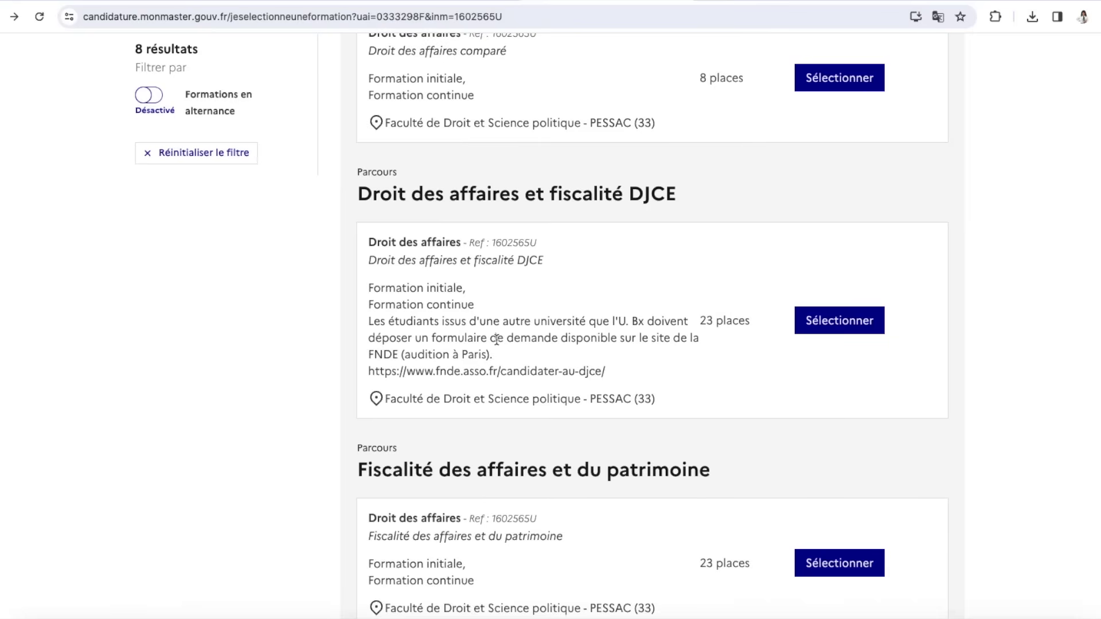
scroll(450, 367, down, 3)
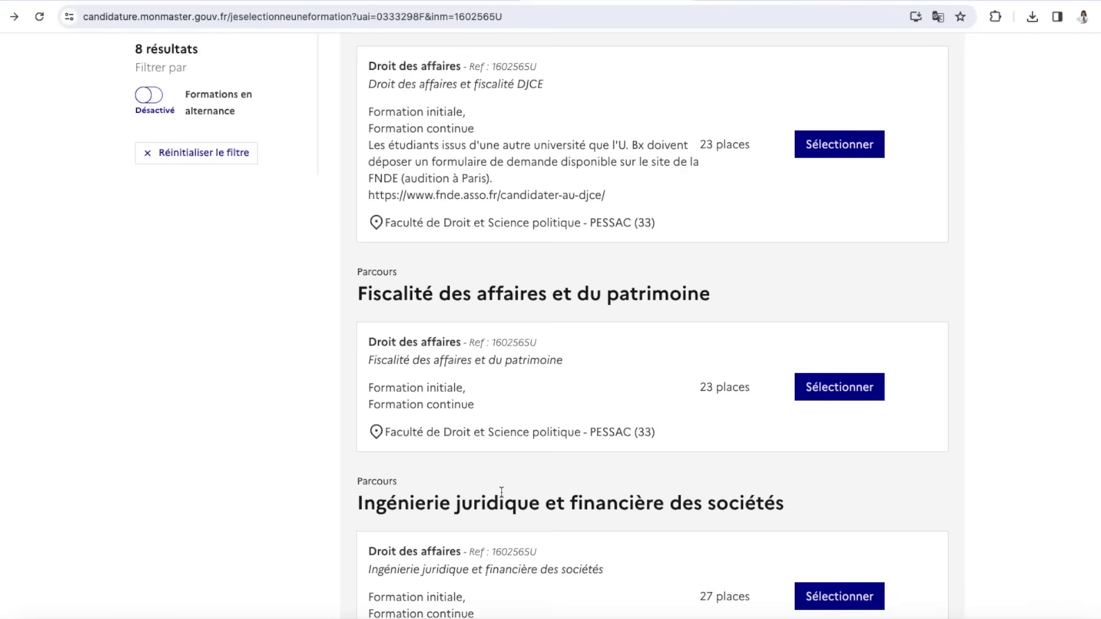
scroll(501, 492, down, 3)
scroll(576, 480, up, 3)
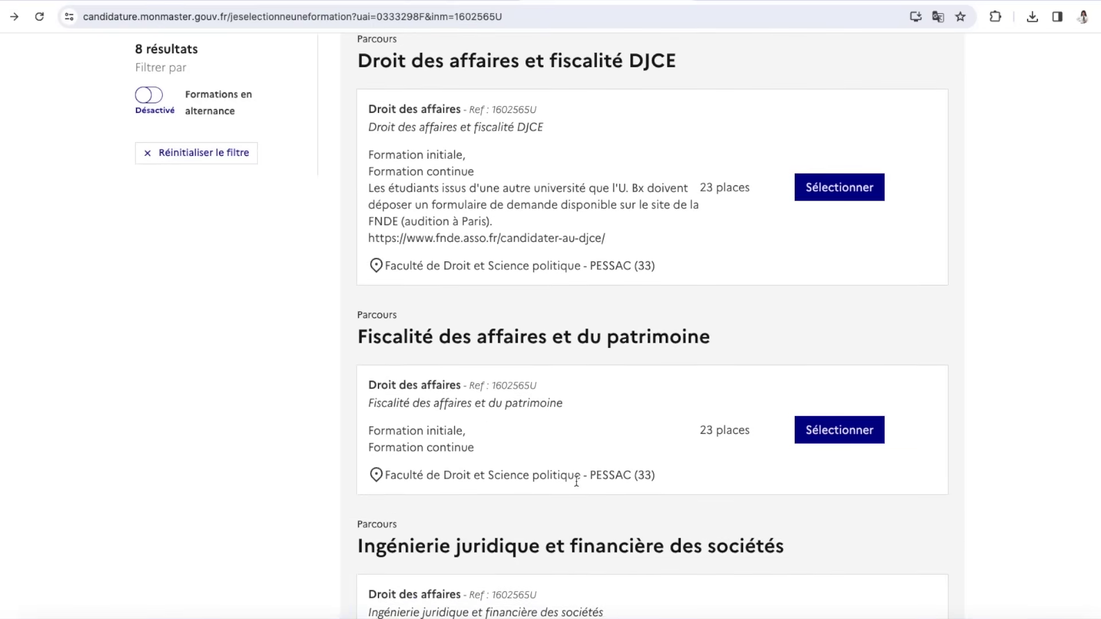
scroll(576, 463, up, 8)
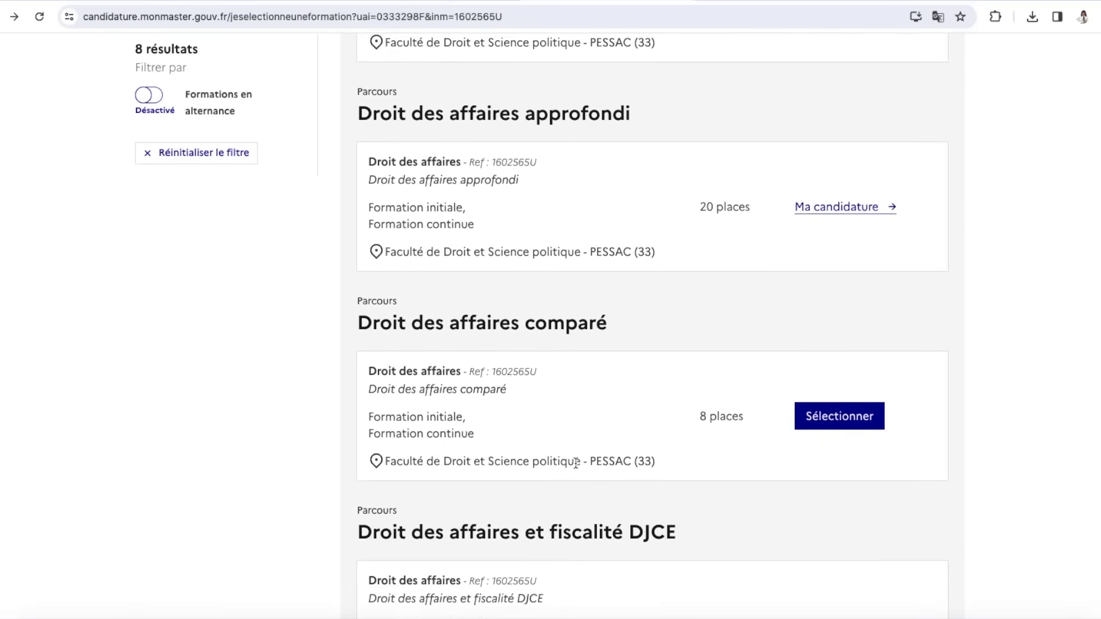
scroll(727, 382, down, 3)
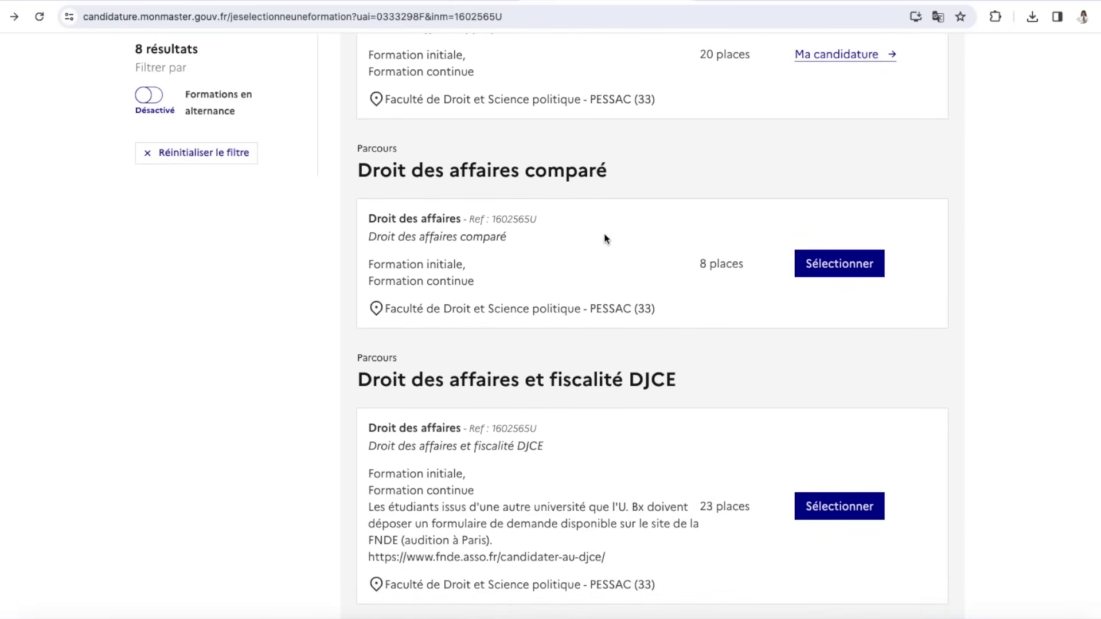
Open the application for the Droit des affaires approfondi parcours and review its status and the elements still required
scroll(741, 298, up, 4)
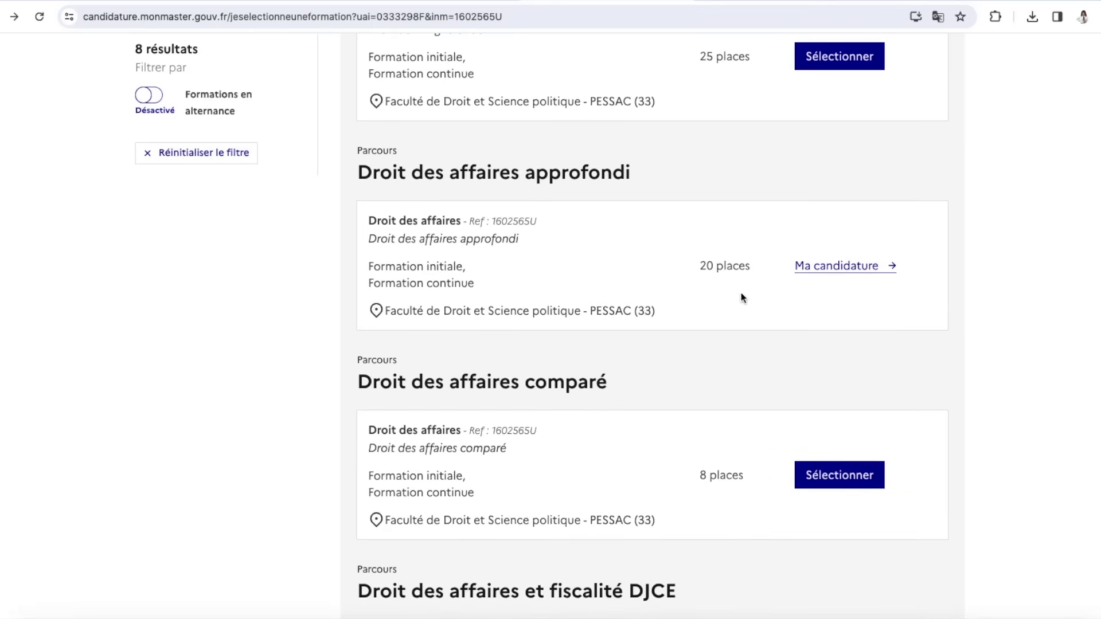
click(872, 269)
scroll(652, 300, down, 8)
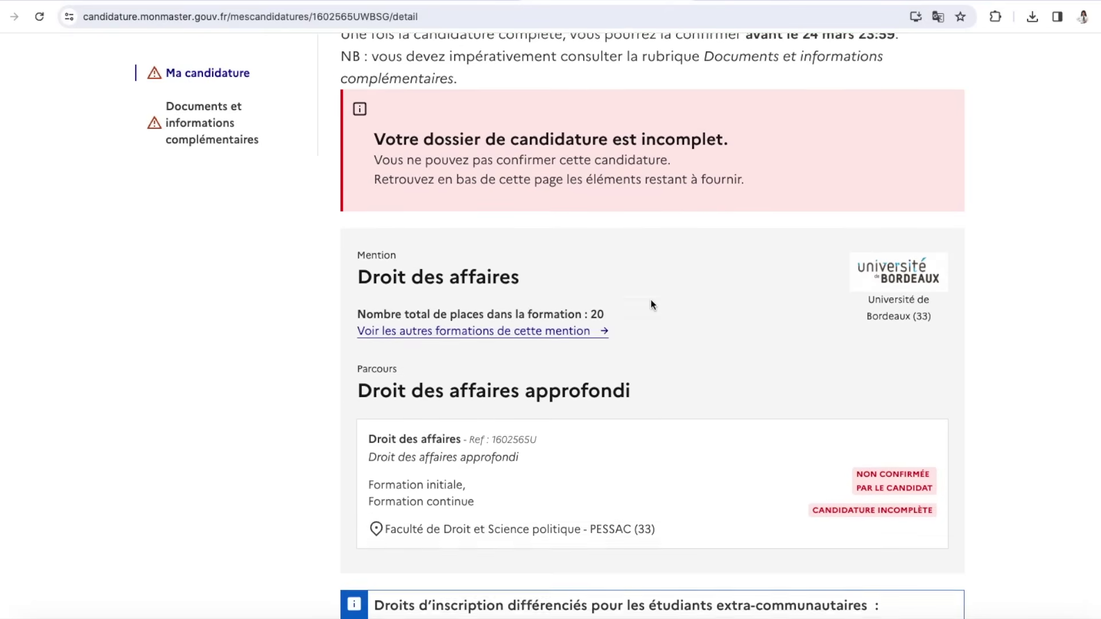
scroll(651, 300, down, 2)
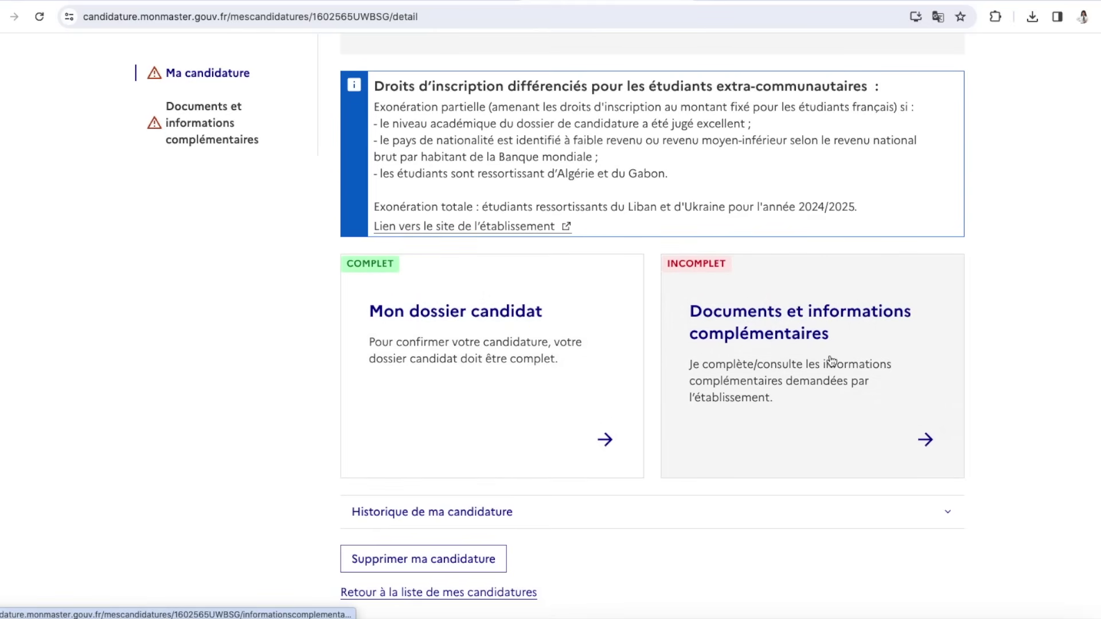
Open Documents et informations complémentaires and read its instructions and the upload requirements for Lettre de motivation and Test de langue française
click(787, 357)
scroll(534, 461, down, 4)
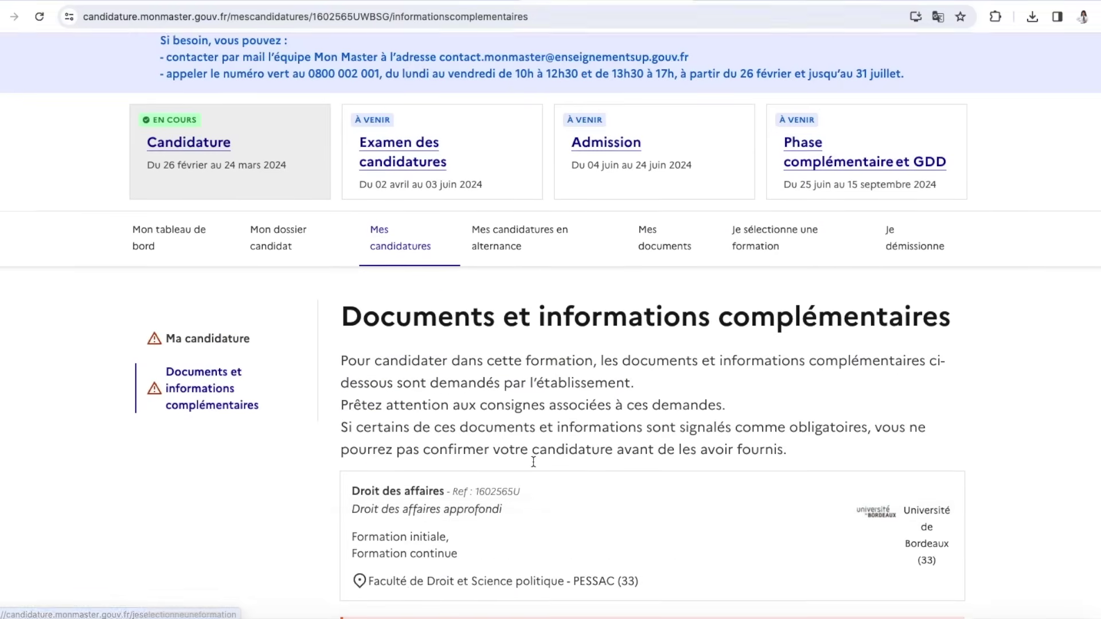
scroll(533, 461, down, 3)
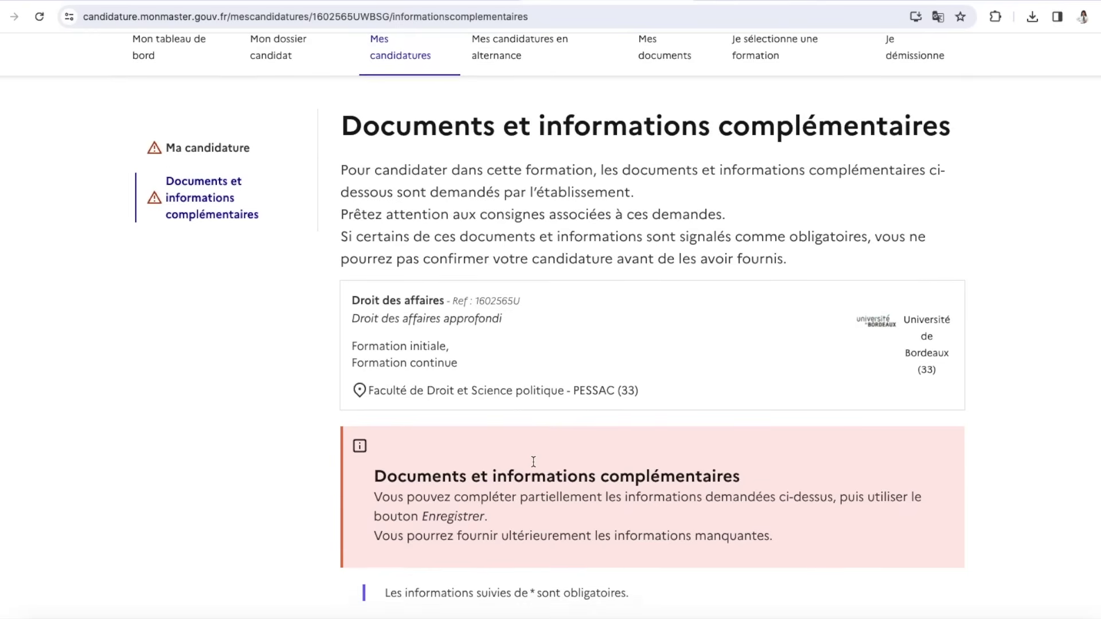
scroll(686, 391, down, 6)
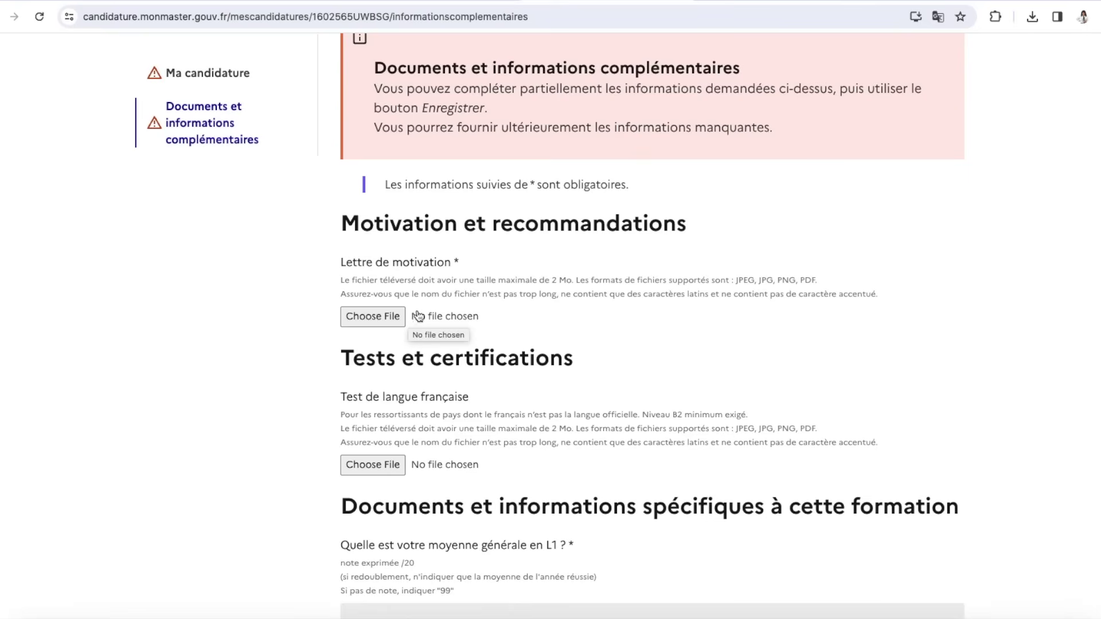
scroll(475, 317, down, 1)
scroll(475, 316, down, 1)
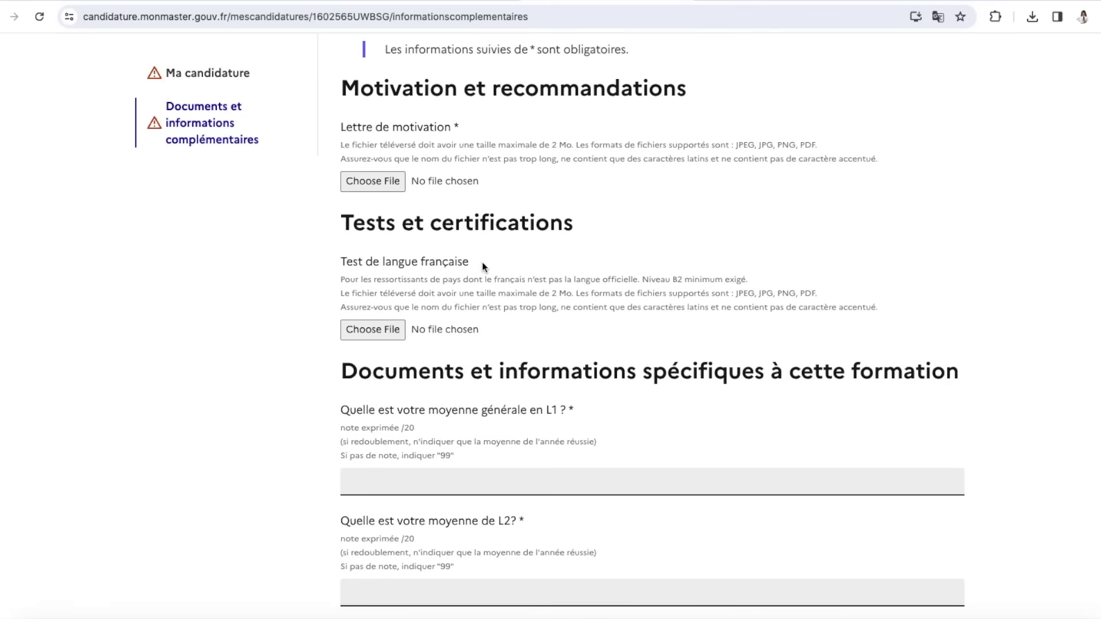
Examine the averages and subject grades requested under Documents et informations spécifiques à cette formation
scroll(483, 291, down, 3)
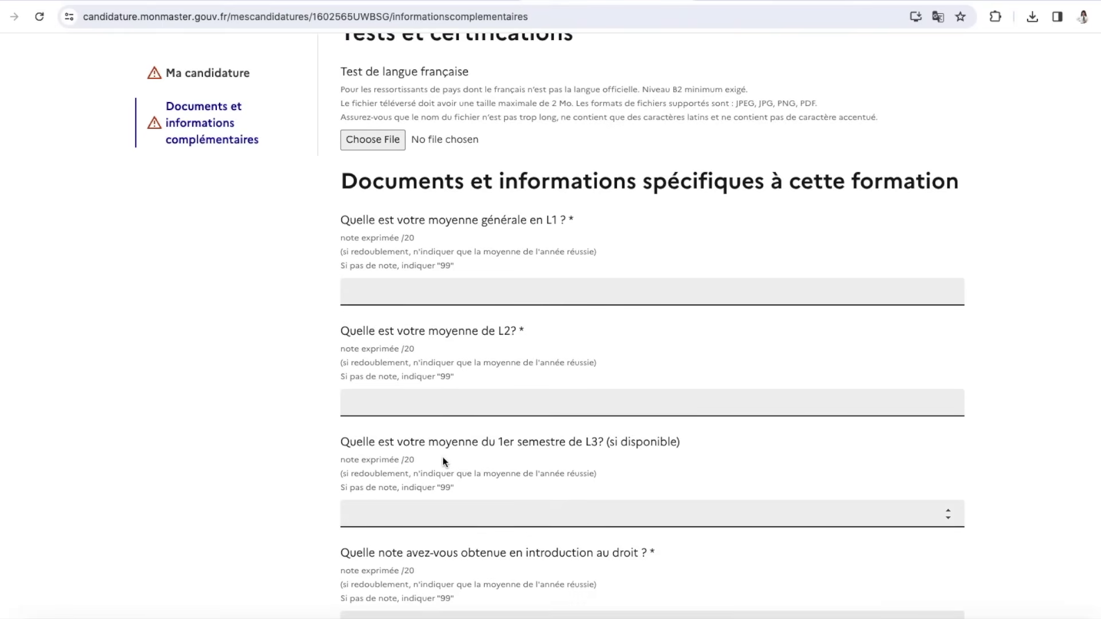
scroll(443, 456, down, 4)
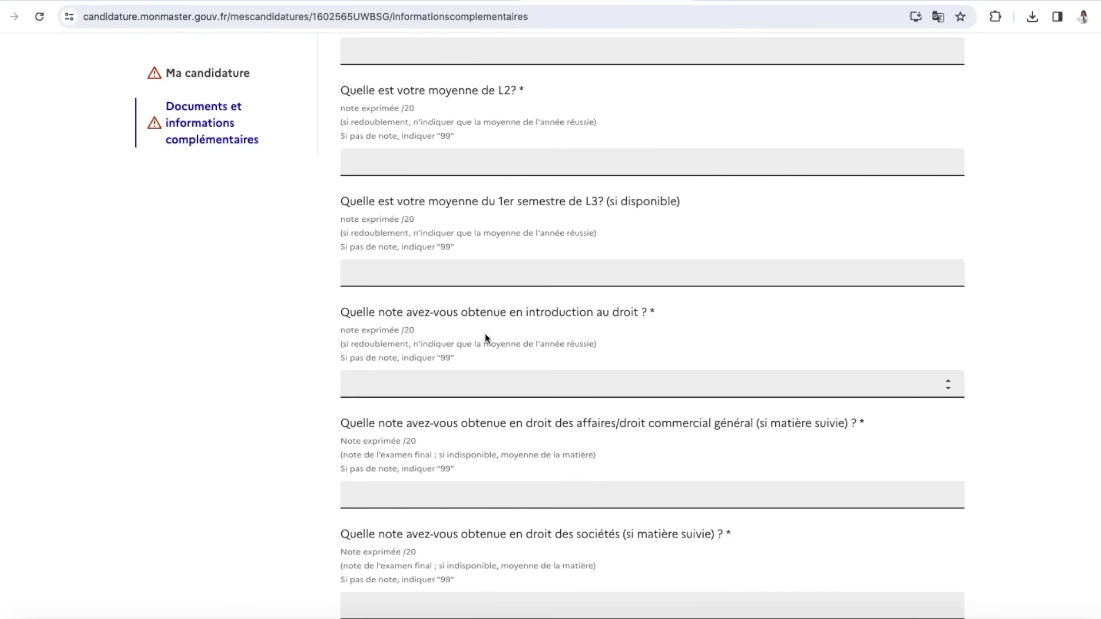
scroll(485, 339, down, 1)
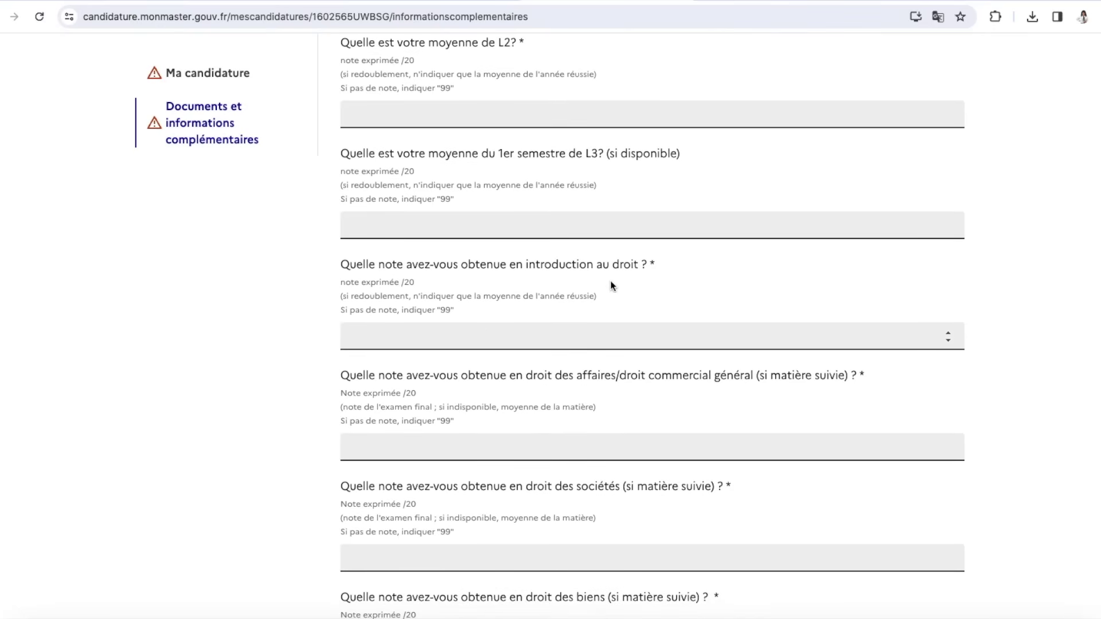
scroll(612, 285, down, 2)
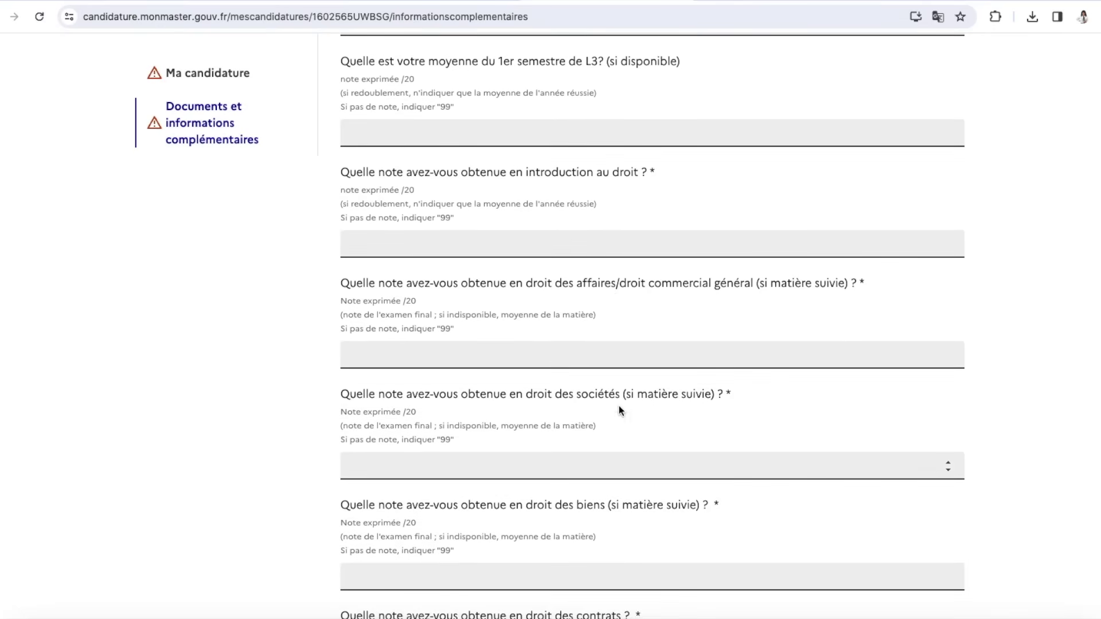
scroll(618, 405, down, 13)
Enter 10 as the general average for L1, for L2 and for the first semester of L3
click(620, 519)
text(10)
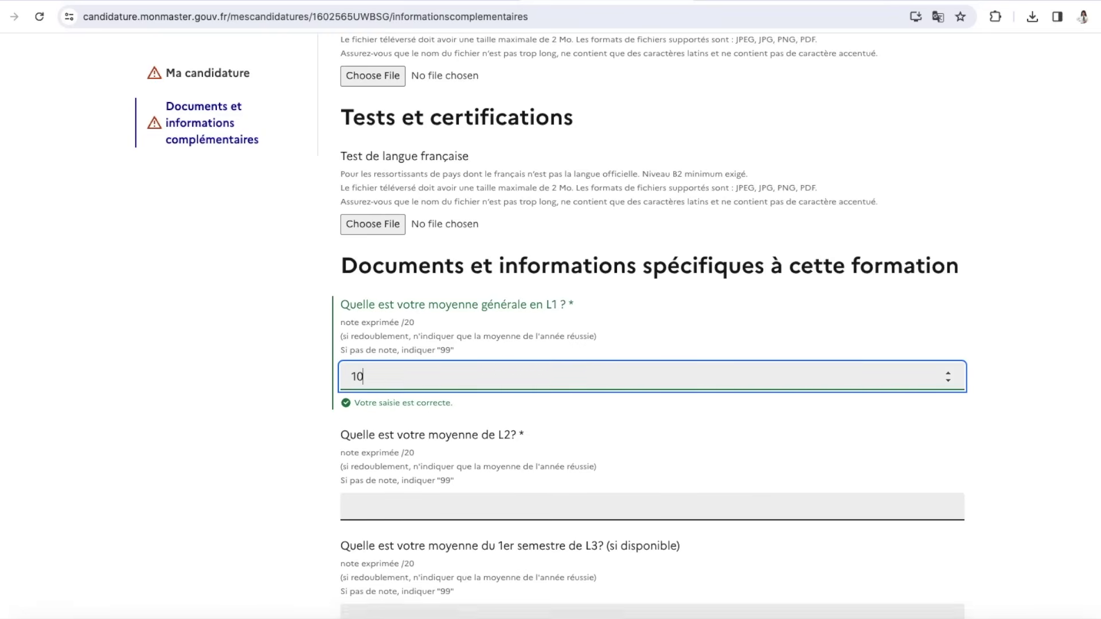
scroll(394, 430, down, 3)
click(388, 379)
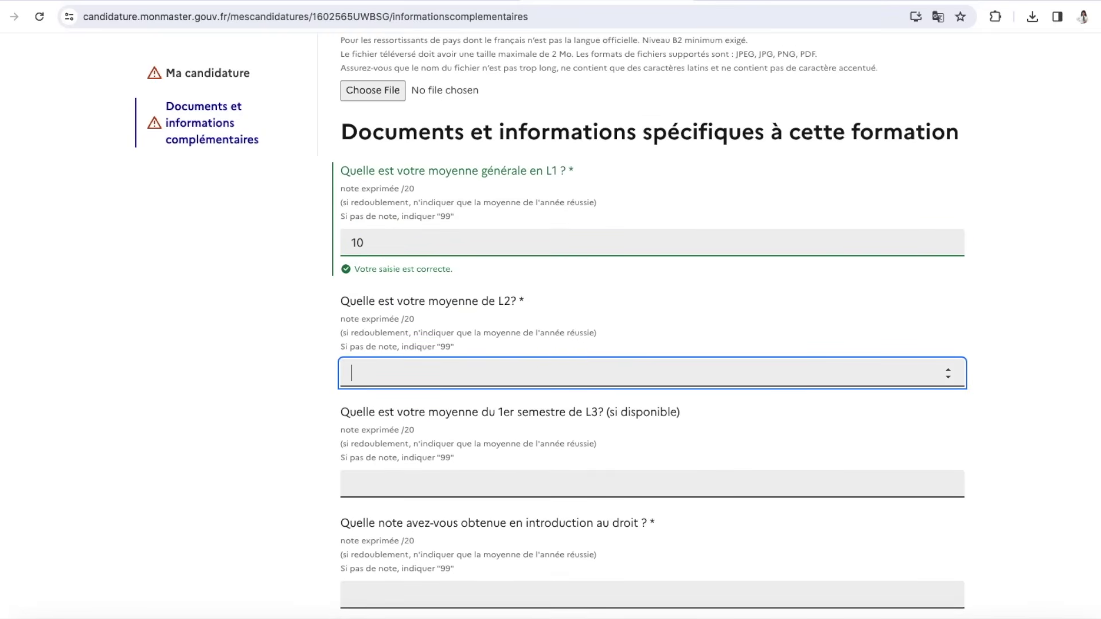
text(10)
scroll(359, 382, down, 2)
click(359, 382)
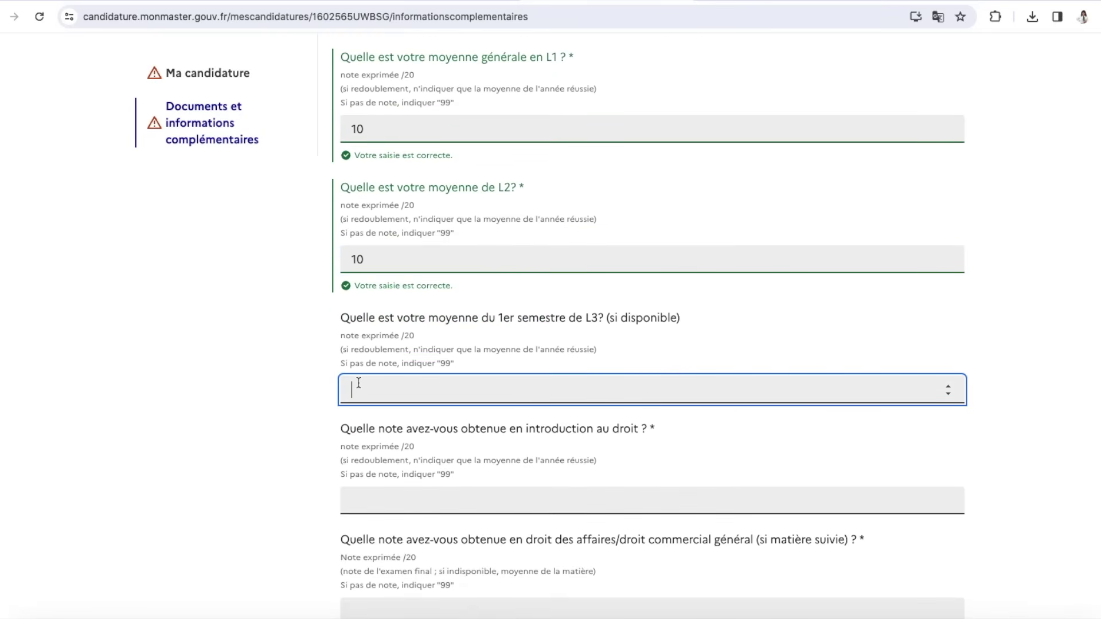
text(10)
Save and confirm the Droit des affaires approfondi application and read the conditions for cancelling the confirmation
scroll(507, 162, down, 10)
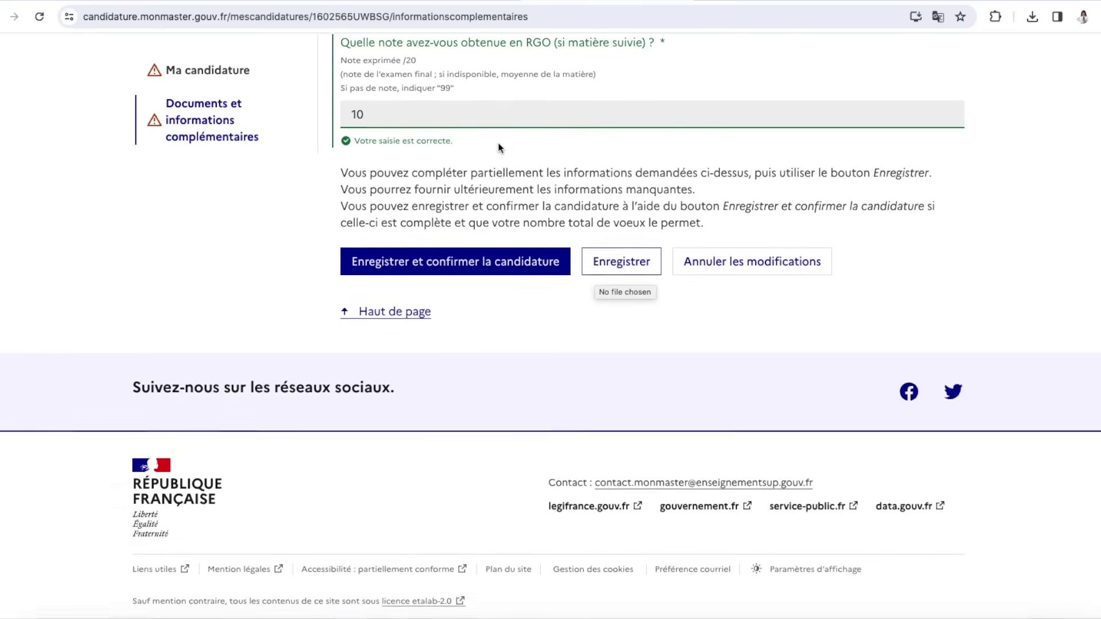
click(470, 261)
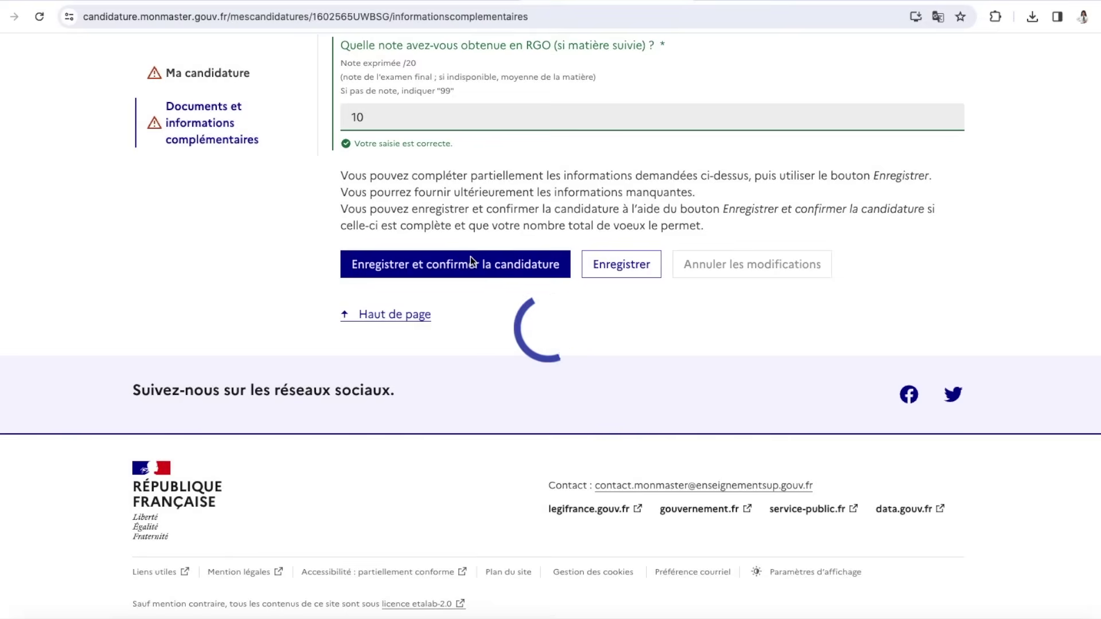
scroll(459, 476, down, 1)
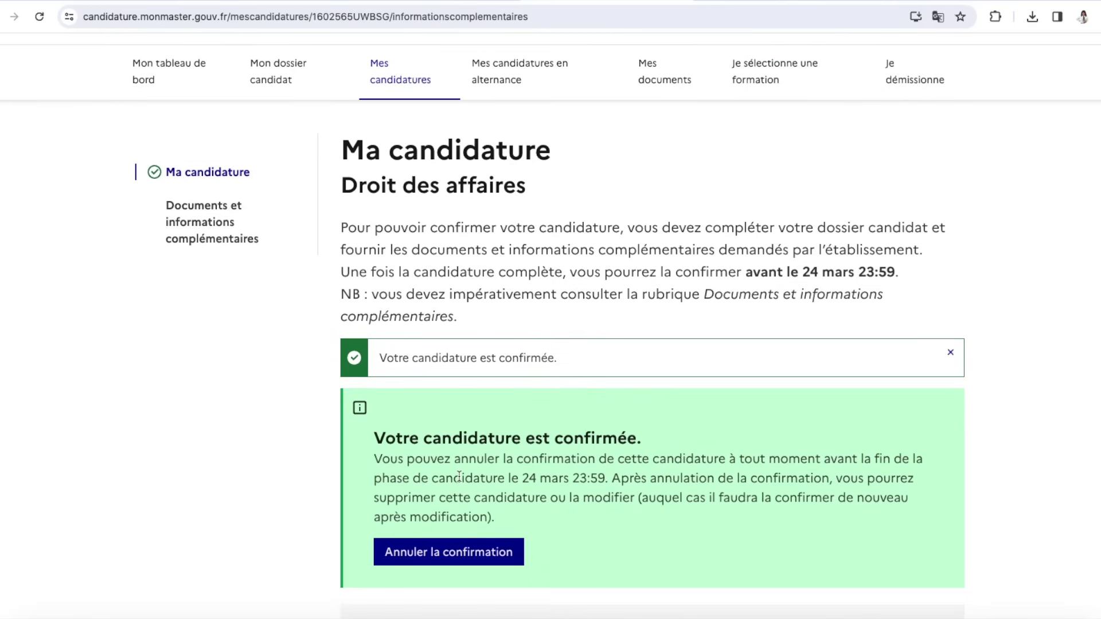
scroll(461, 457, down, 3)
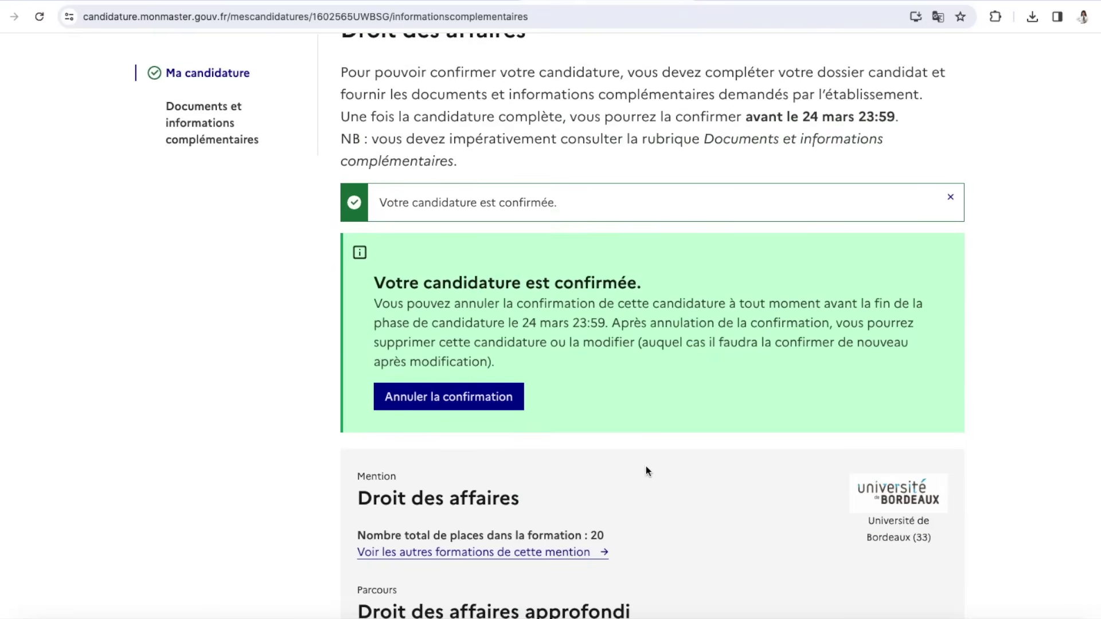
scroll(644, 468, down, 1)
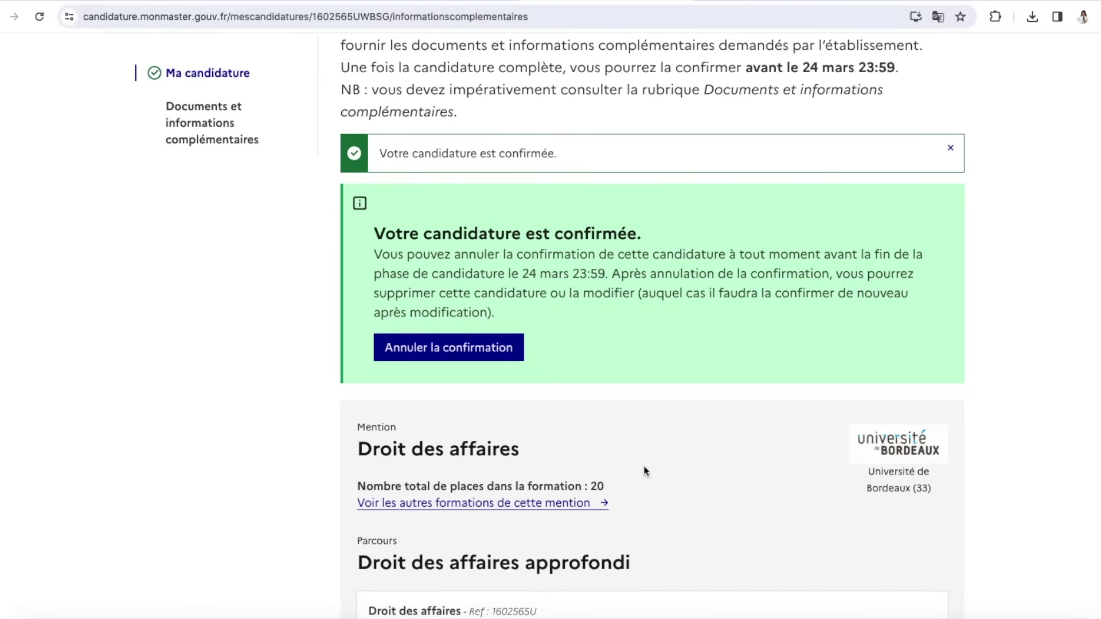
scroll(644, 471, down, 1)
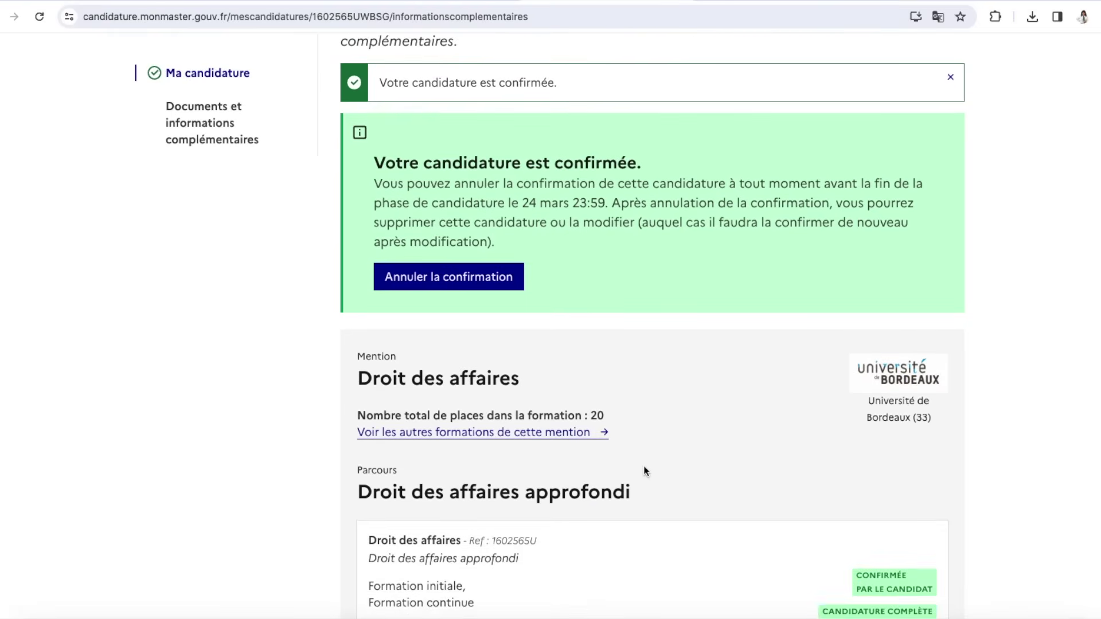
scroll(644, 471, up, 9)
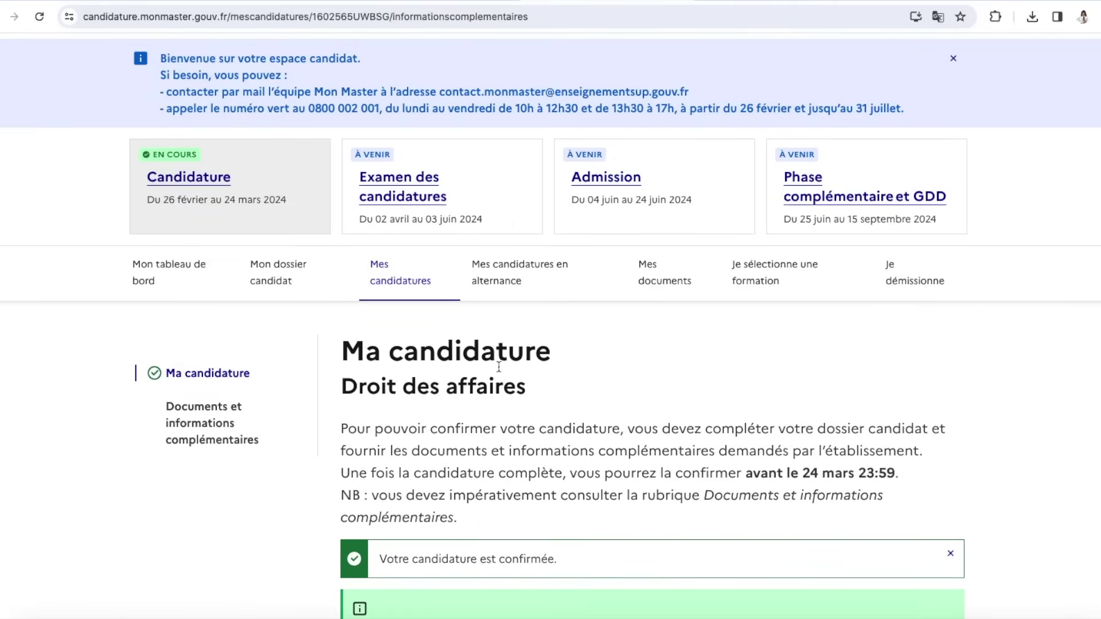
Check the number of counted and confirmed applications in Mes candidatures and Mon tableau de bord
click(380, 278)
scroll(439, 452, down, 1)
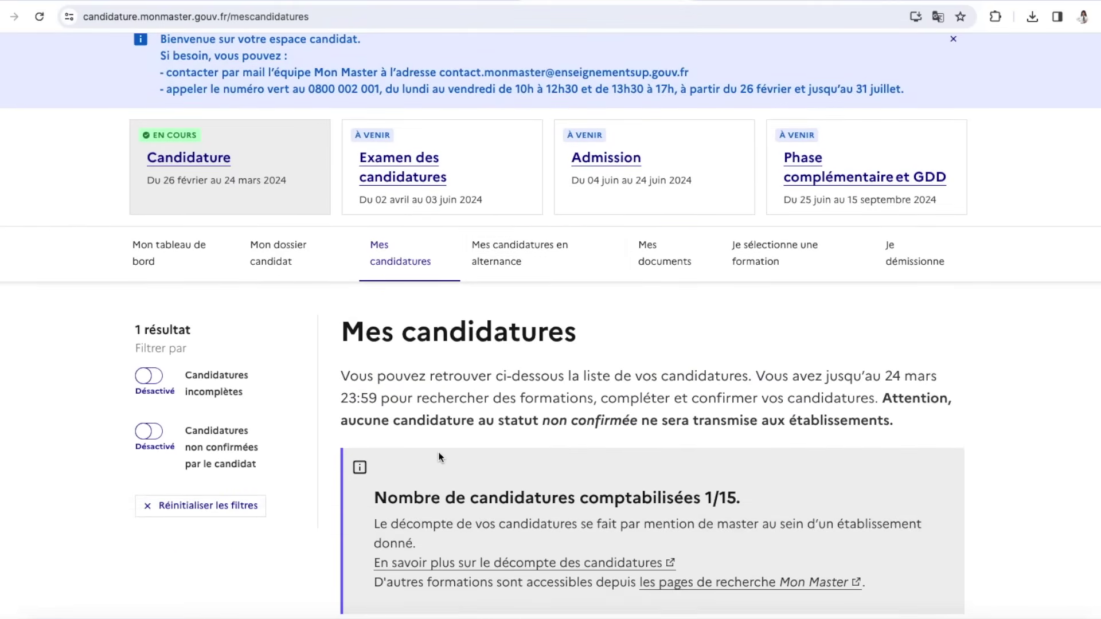
scroll(859, 325, down, 3)
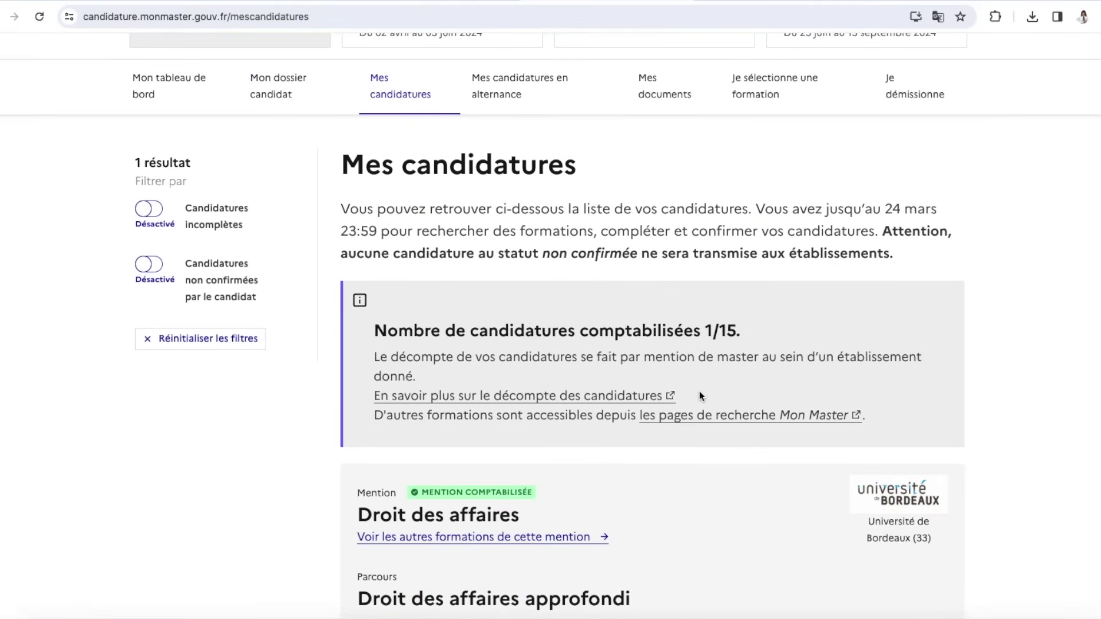
scroll(700, 391, up, 3)
click(169, 246)
scroll(323, 281, down, 5)
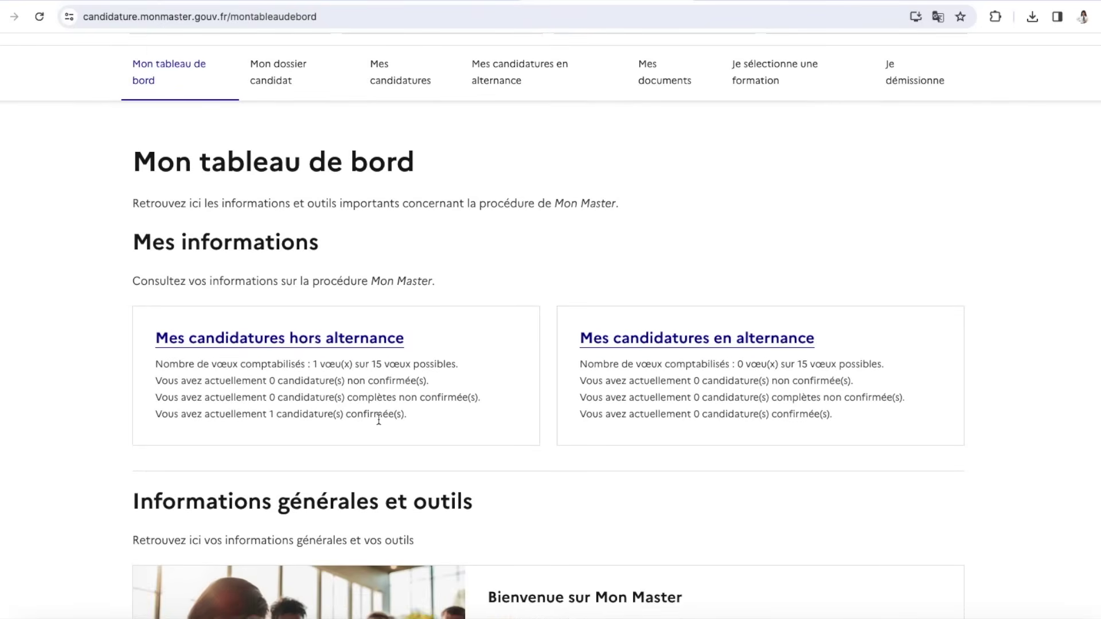
Return to Mes candidatures and check the status of the Droit des affaires approfondi application
scroll(378, 421, up, 5)
click(413, 351)
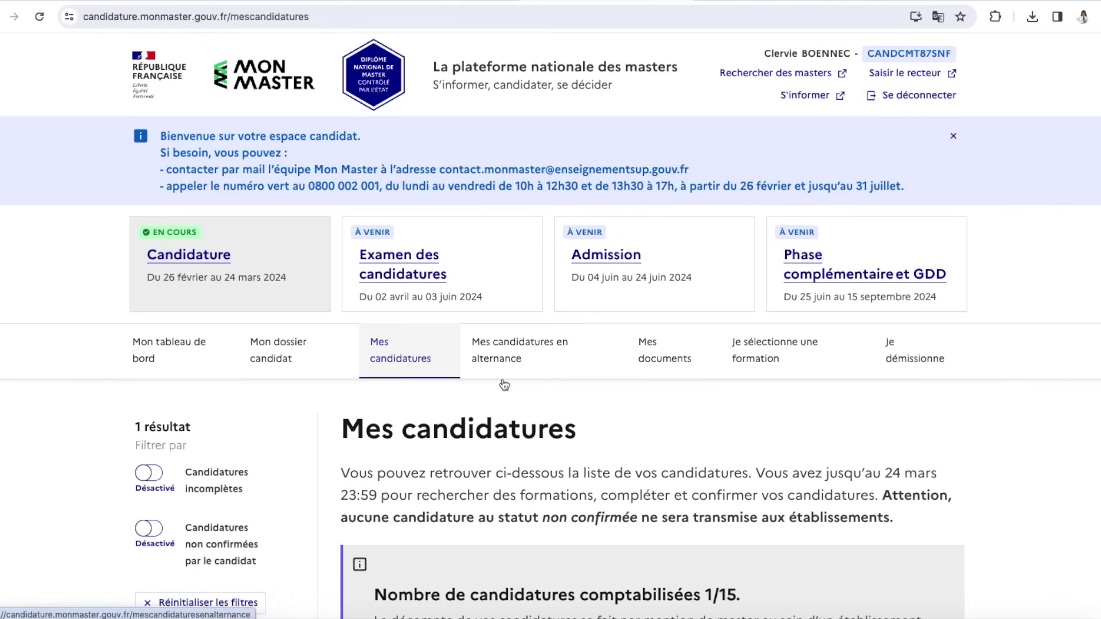
scroll(672, 449, down, 9)
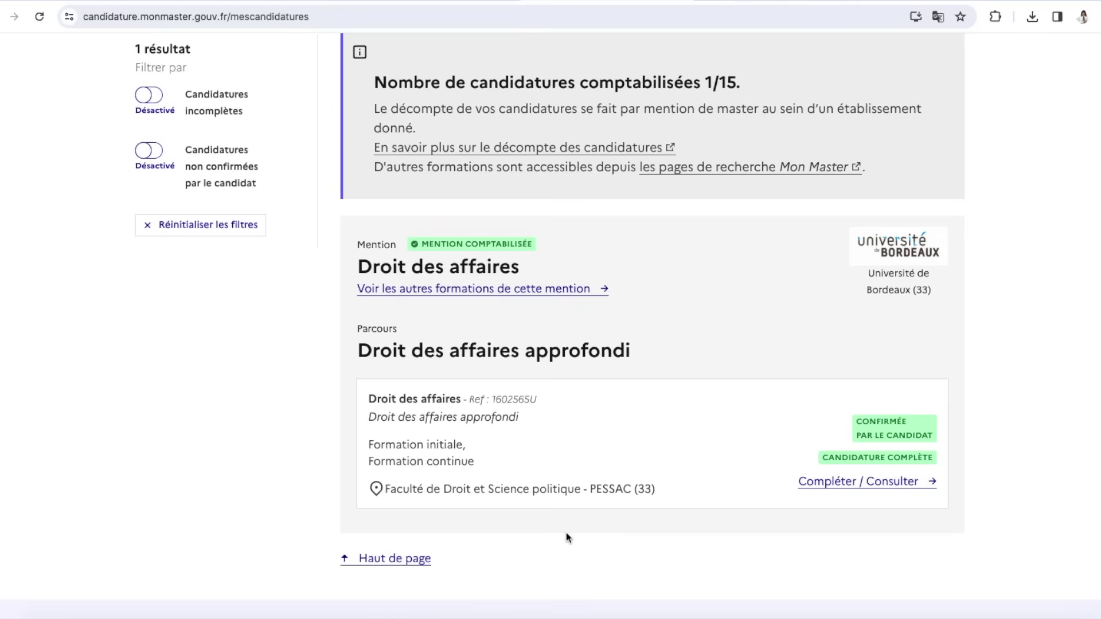
View Mes candidatures en alternance and the list of uploaded files in Mes documents
click(386, 558)
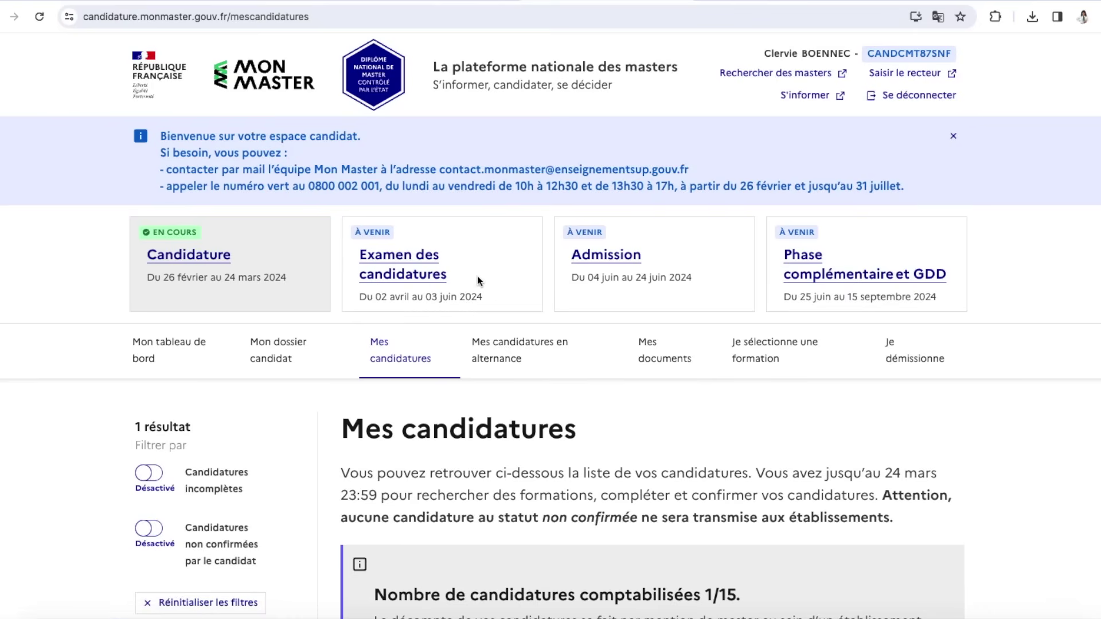
click(487, 331)
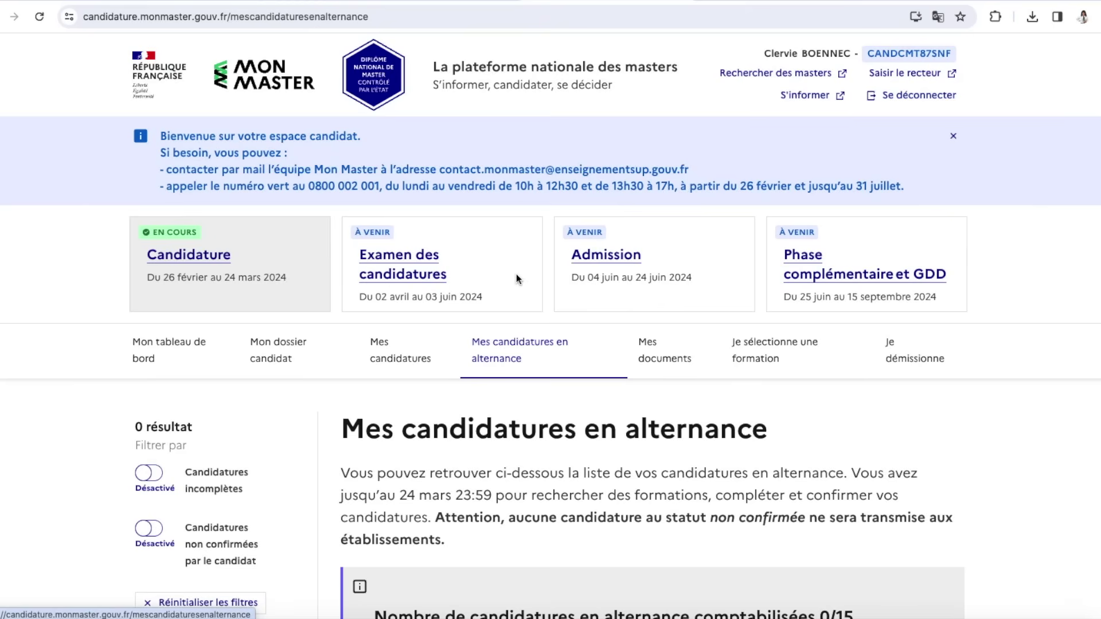
click(661, 360)
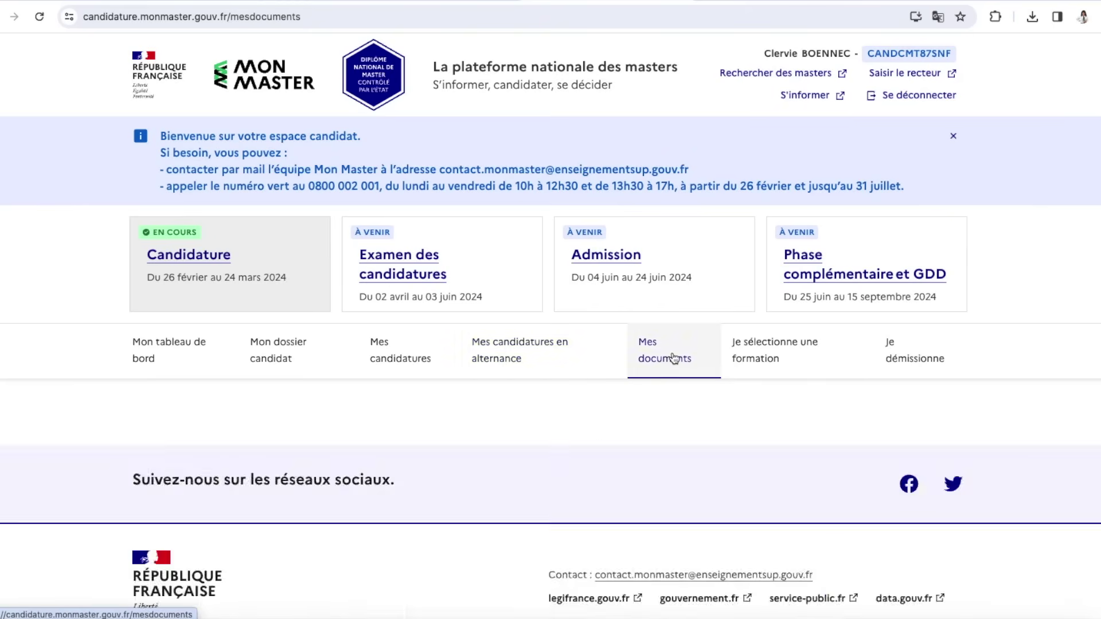
scroll(597, 465, down, 1)
scroll(570, 474, up, 2)
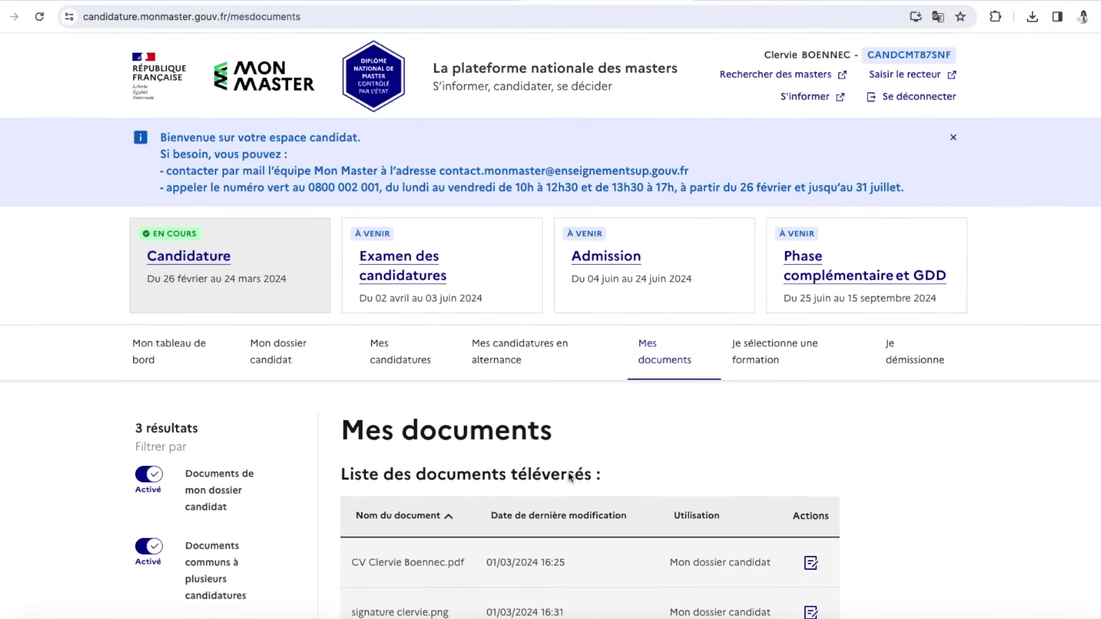
Select the Droit des affaires et fiscalité DJCE parcours among the Université de Bordeaux formations
click(776, 346)
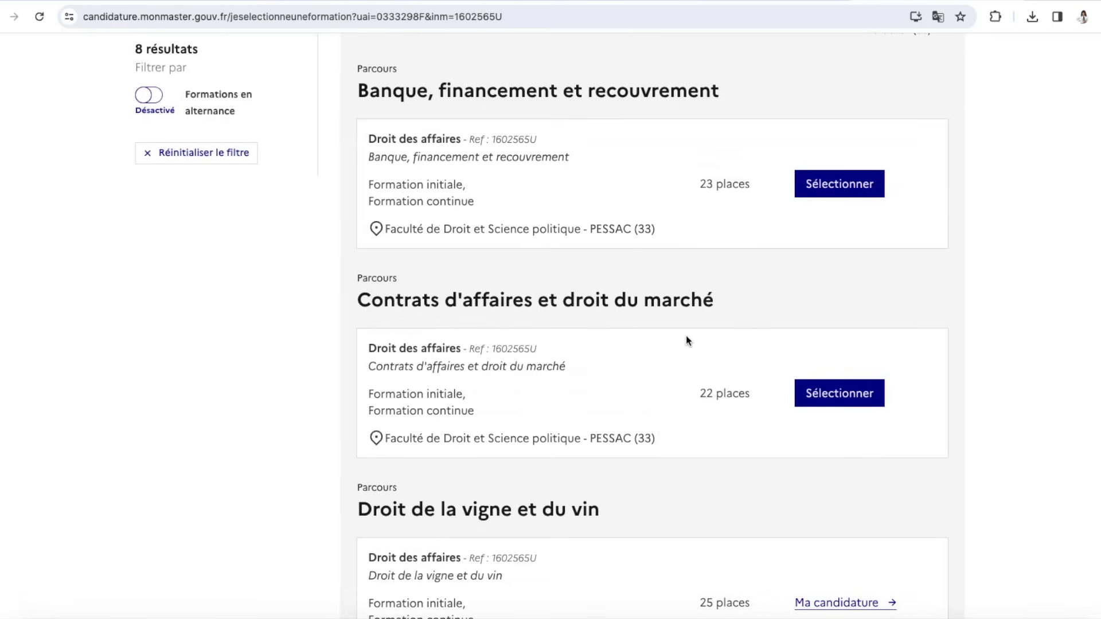
scroll(687, 340, down, 5)
scroll(686, 340, down, 8)
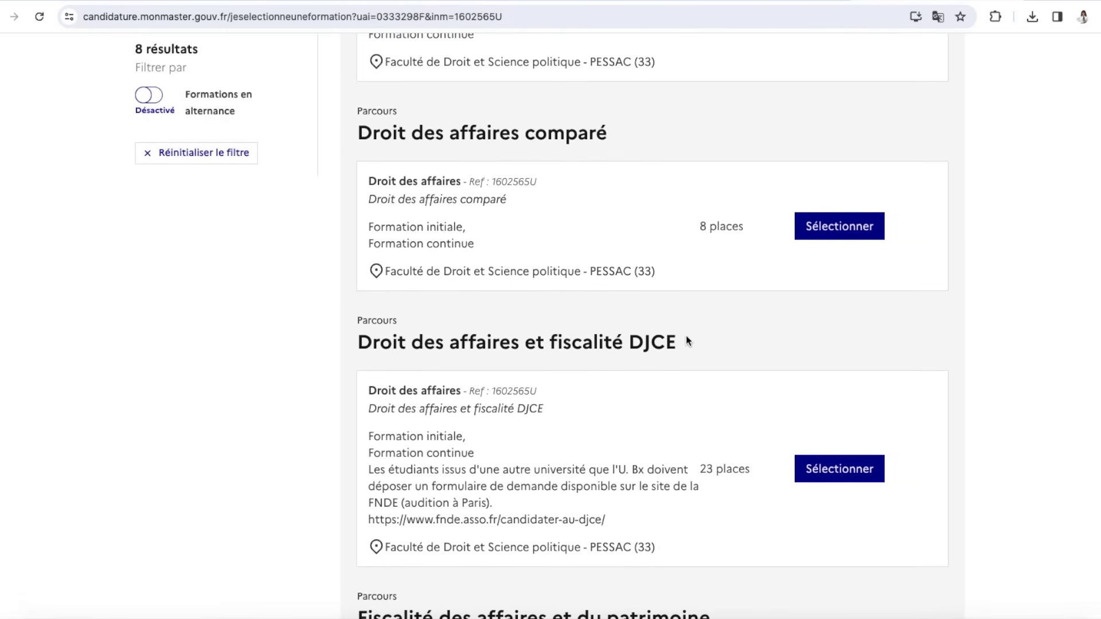
scroll(686, 335, down, 2)
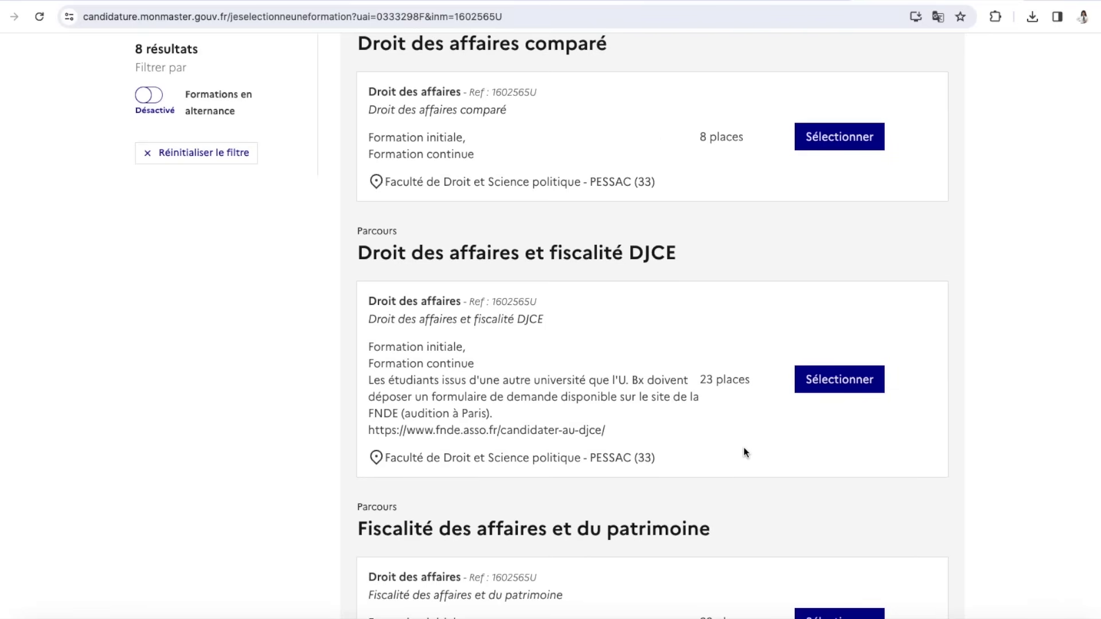
click(836, 385)
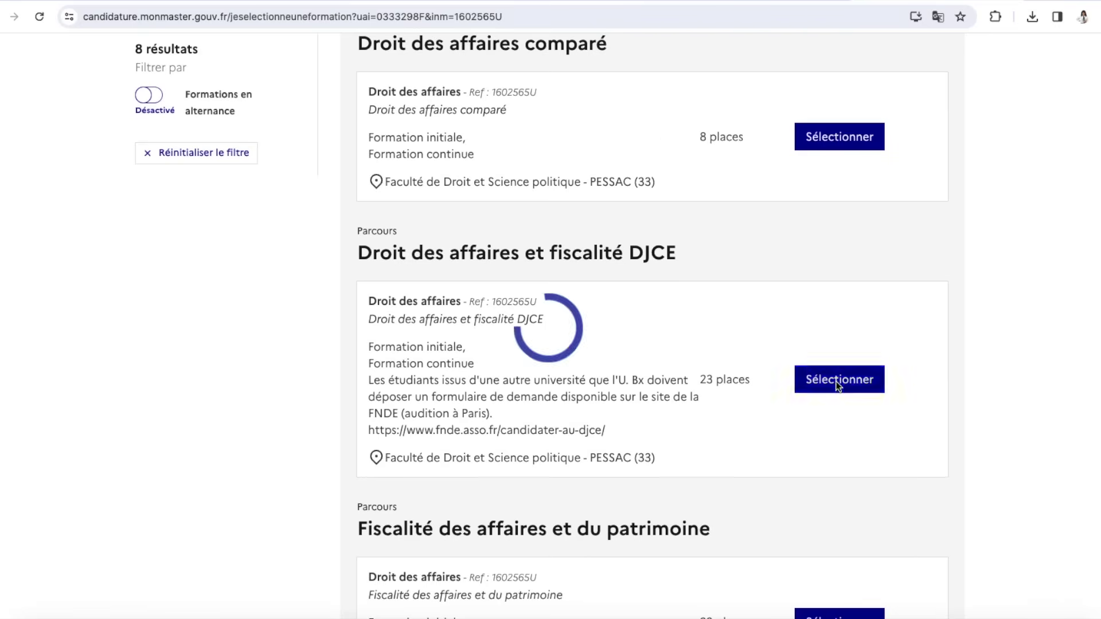
Open the DJCE application's Documents et informations complémentaires and read the upload requirements for Lettre de motivation and the language tests
scroll(650, 425, down, 6)
scroll(651, 424, down, 10)
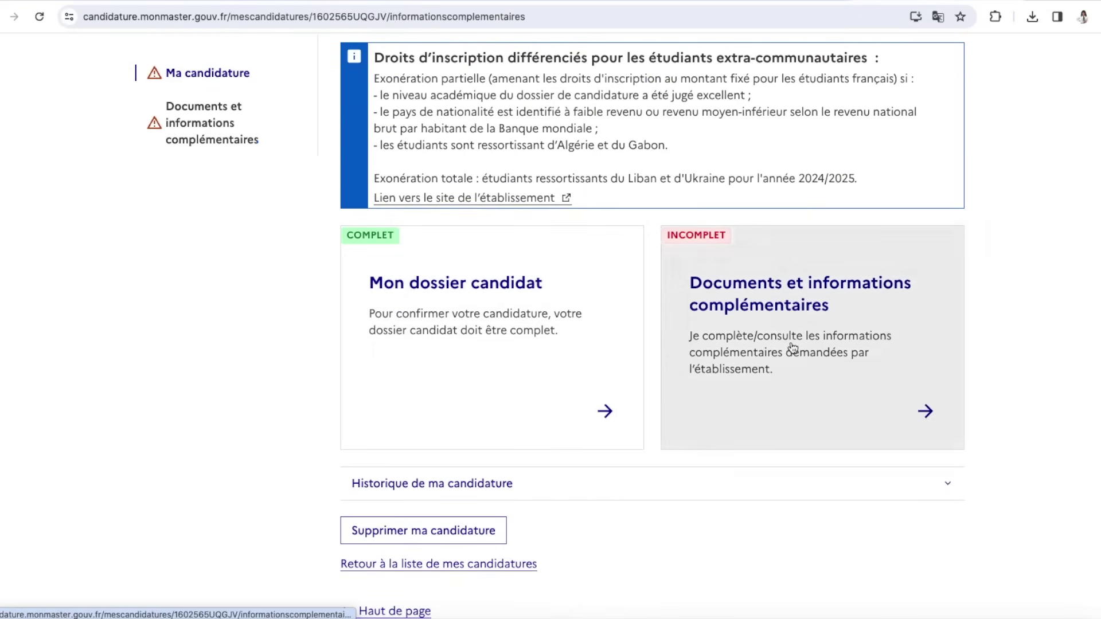
click(793, 347)
scroll(430, 491, down, 10)
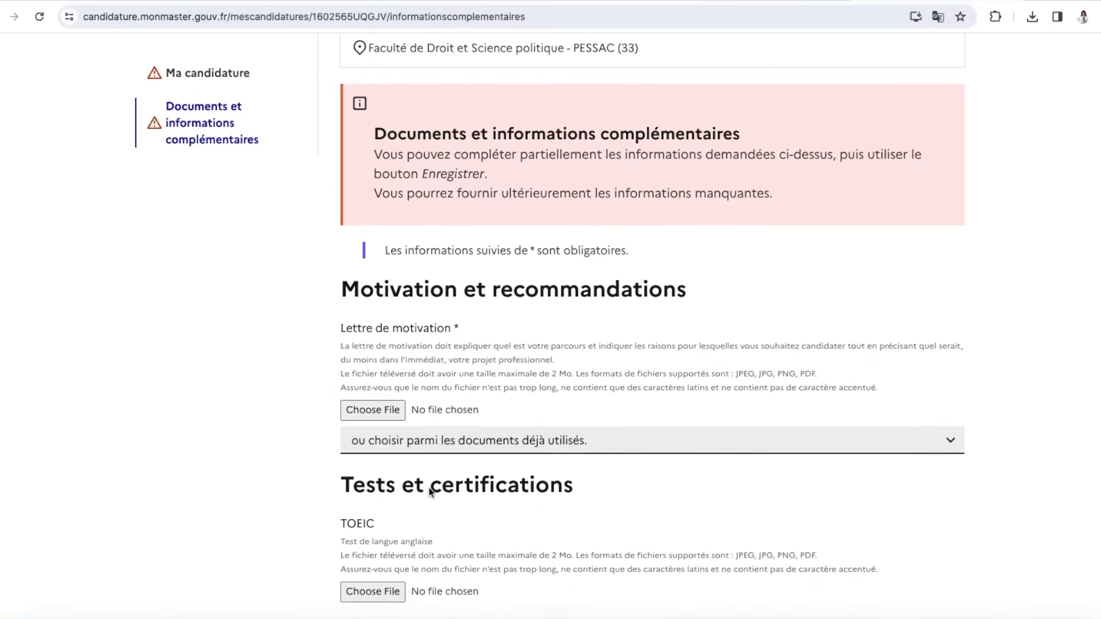
scroll(431, 482, down, 3)
scroll(459, 238, down, 1)
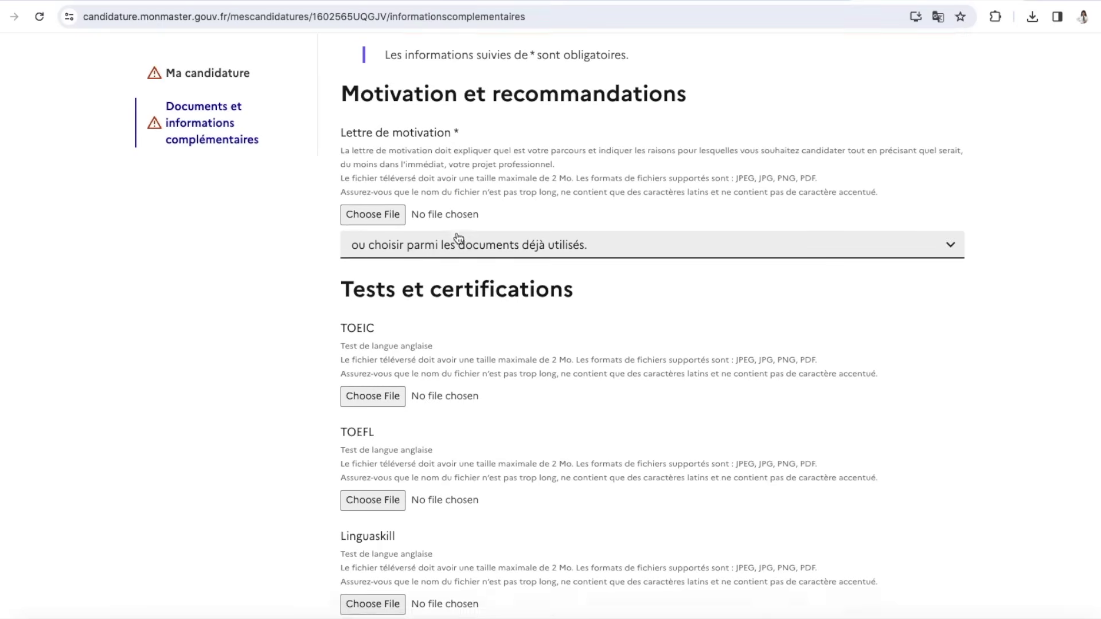
scroll(458, 238, down, 3)
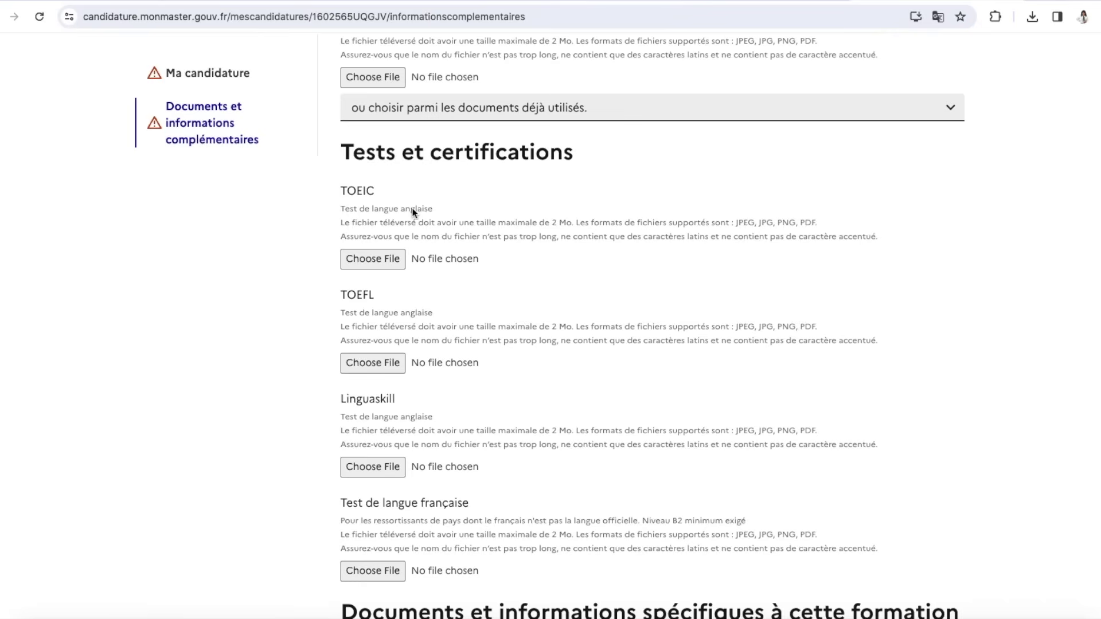
scroll(476, 521, down, 2)
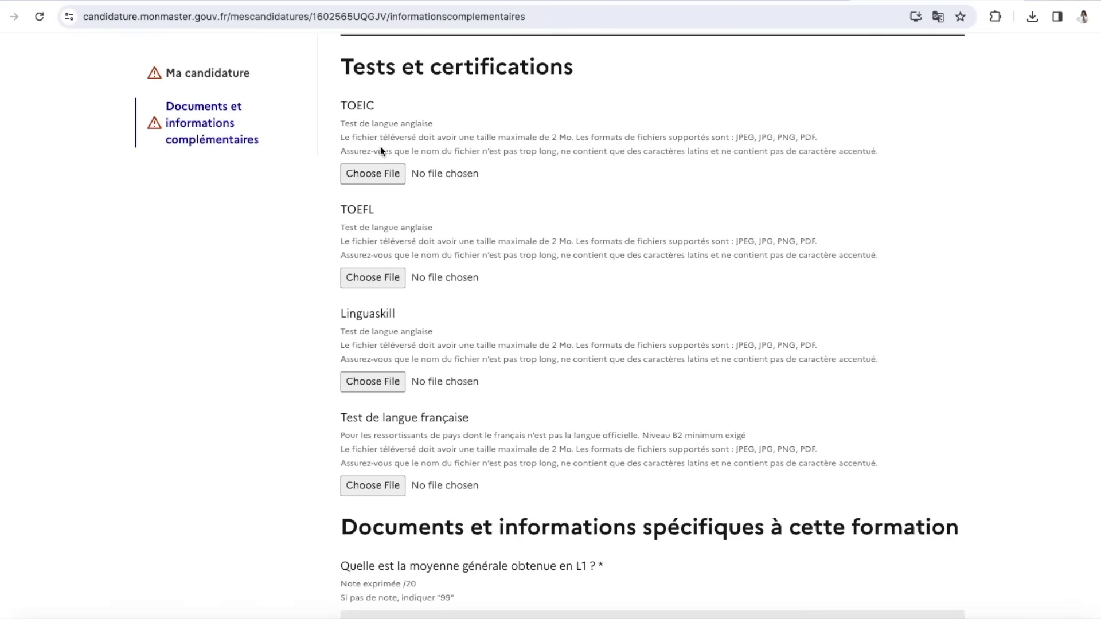
Read the DJCE form's specific questions on L1, L2, semestre 5 and subject grades, professional experience and the four-week internship
scroll(424, 455, down, 9)
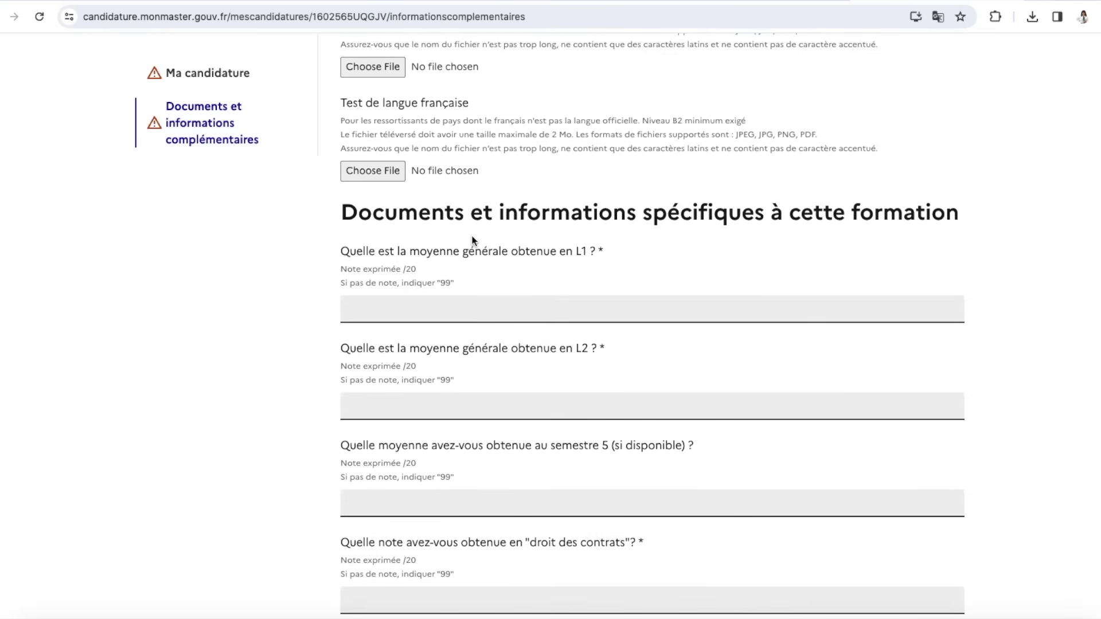
scroll(510, 388, down, 4)
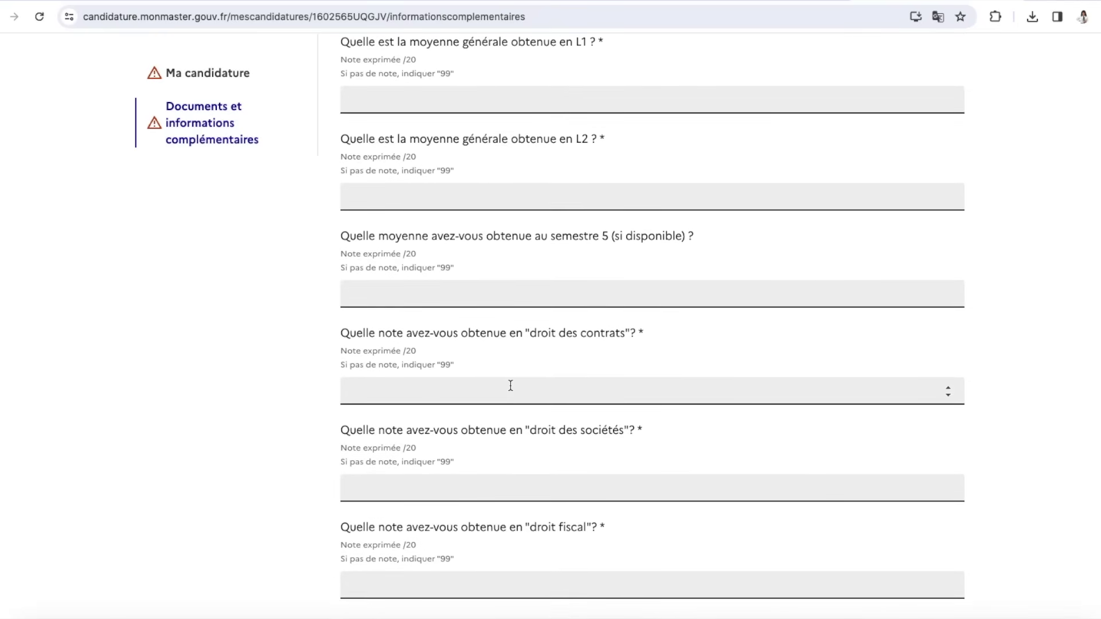
scroll(517, 390, down, 1)
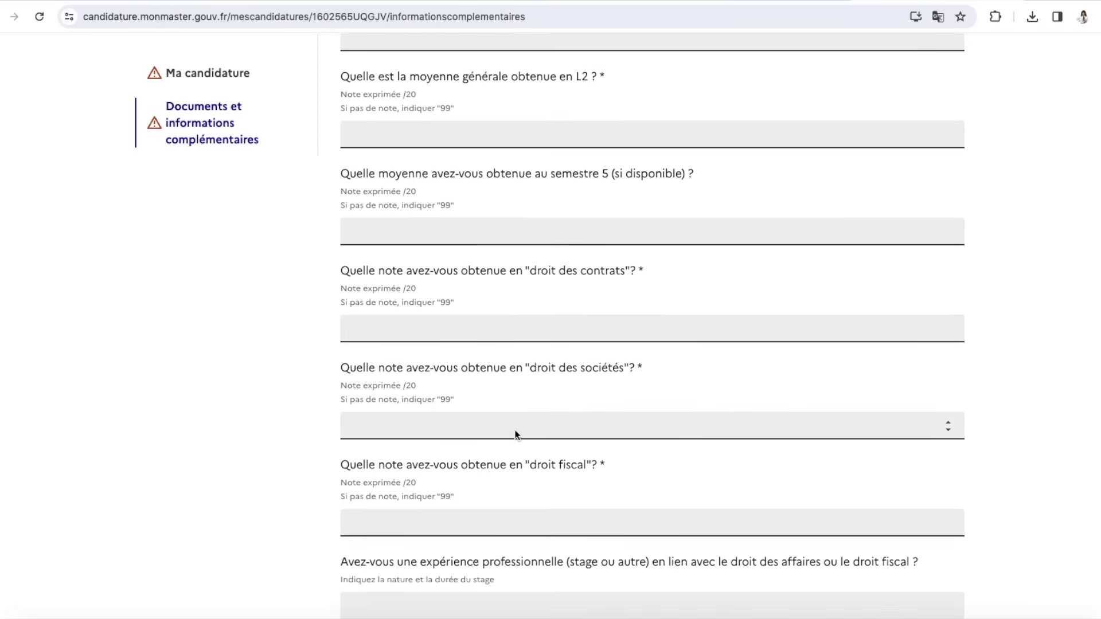
scroll(555, 498, down, 3)
scroll(556, 498, down, 1)
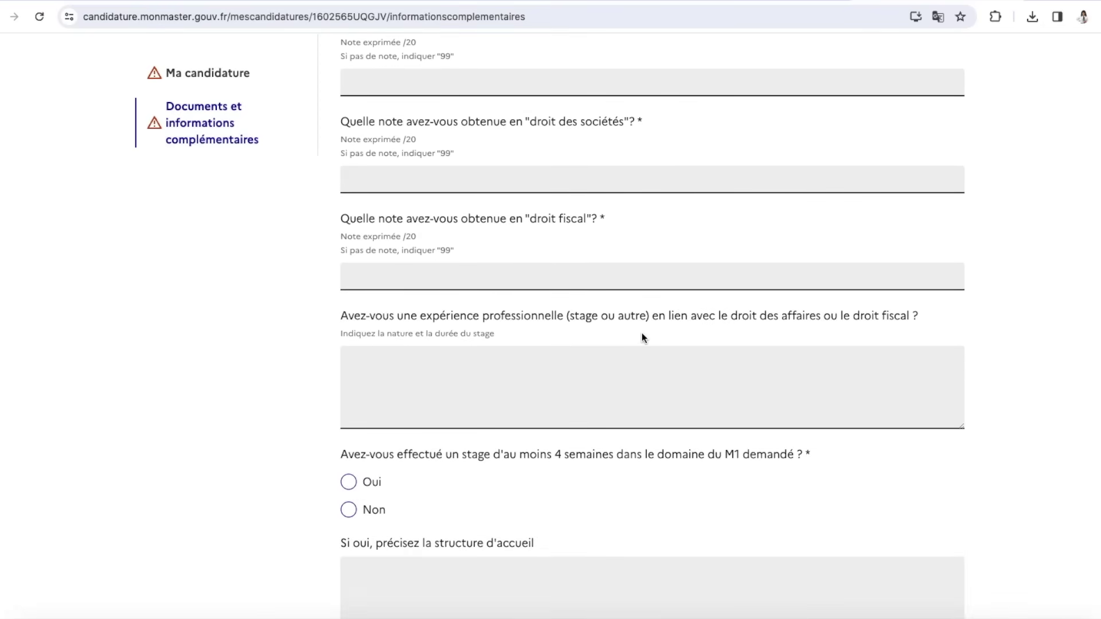
scroll(642, 333, down, 1)
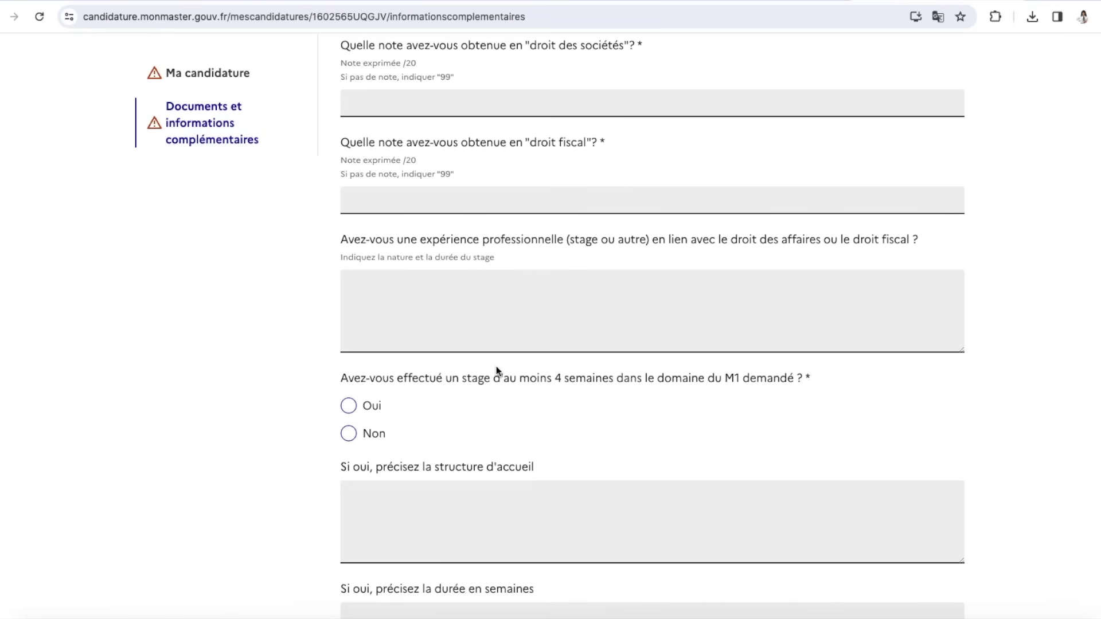
scroll(632, 323, down, 1)
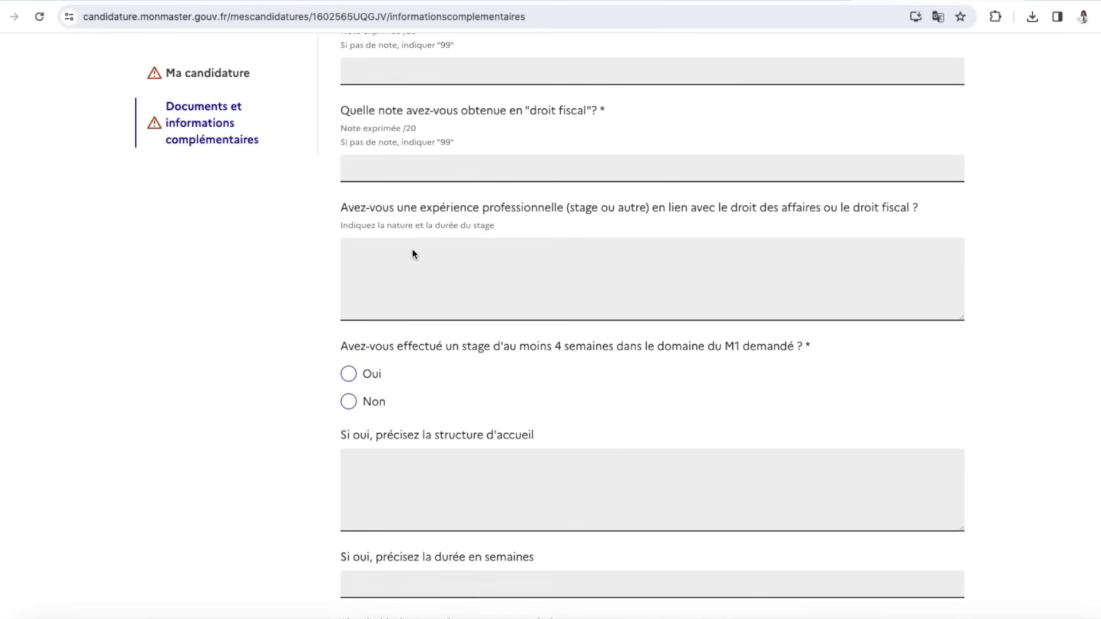
scroll(447, 341, down, 1)
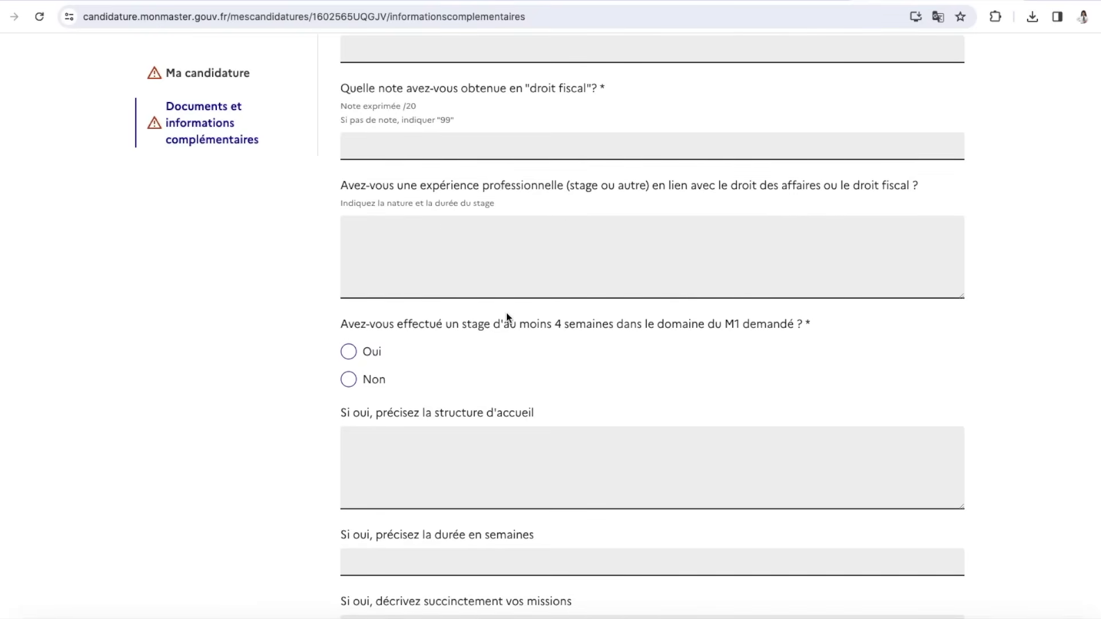
scroll(494, 312, down, 10)
scroll(428, 449, up, 5)
scroll(429, 451, down, 5)
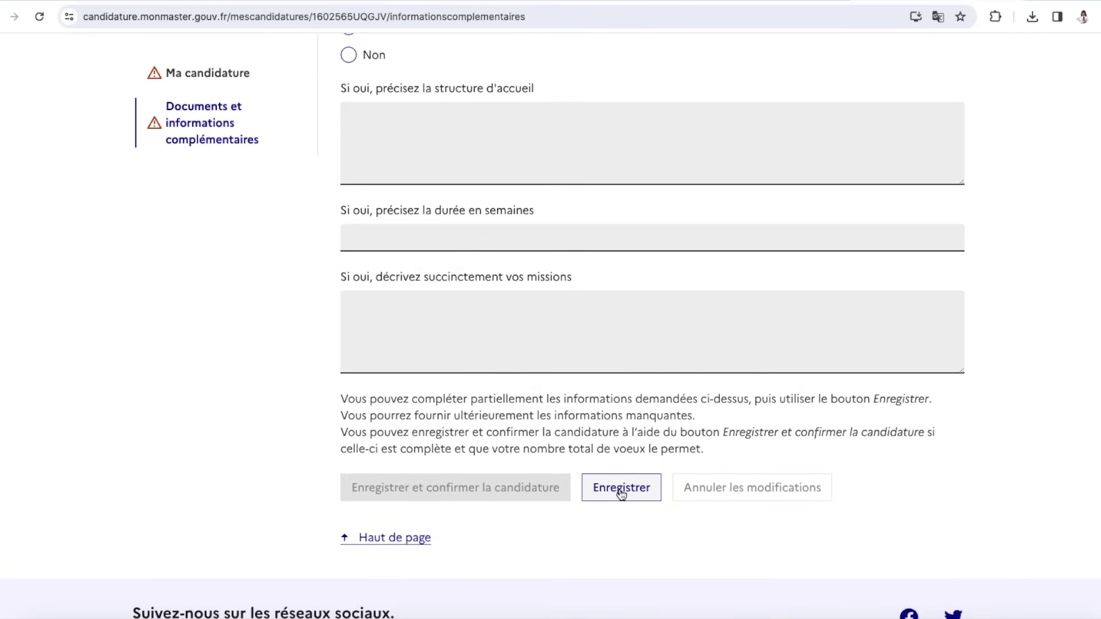
Save the DJCE application's additional information and review its confirmation status, FNDE instructions and registration-fee notice
click(621, 489)
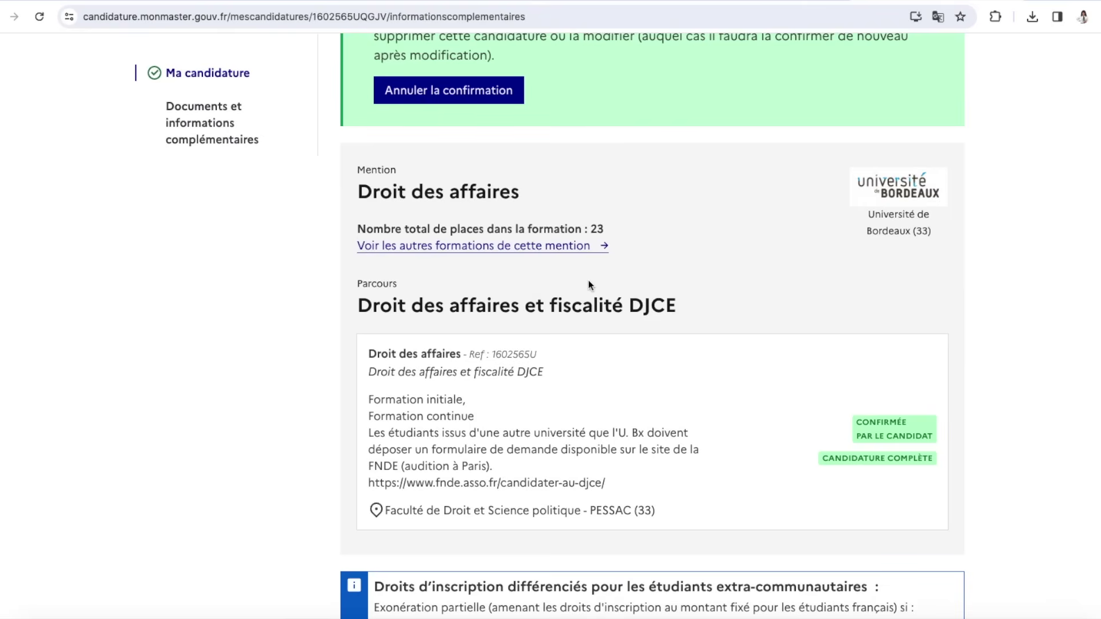
scroll(589, 280, up, 5)
scroll(588, 279, down, 3)
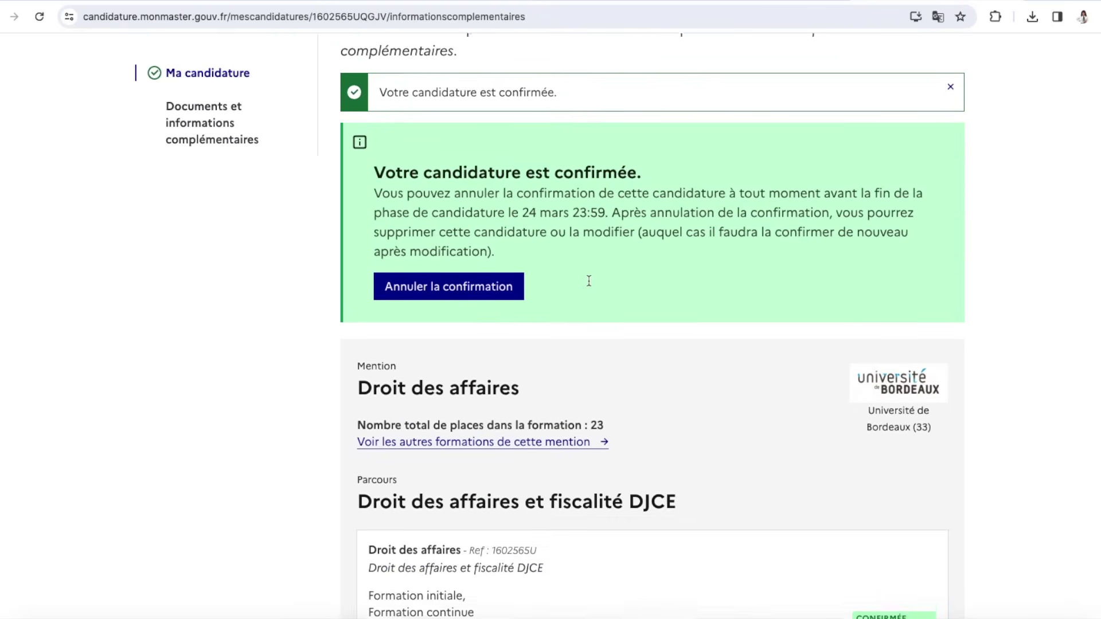
scroll(588, 280, up, 2)
scroll(560, 269, up, 2)
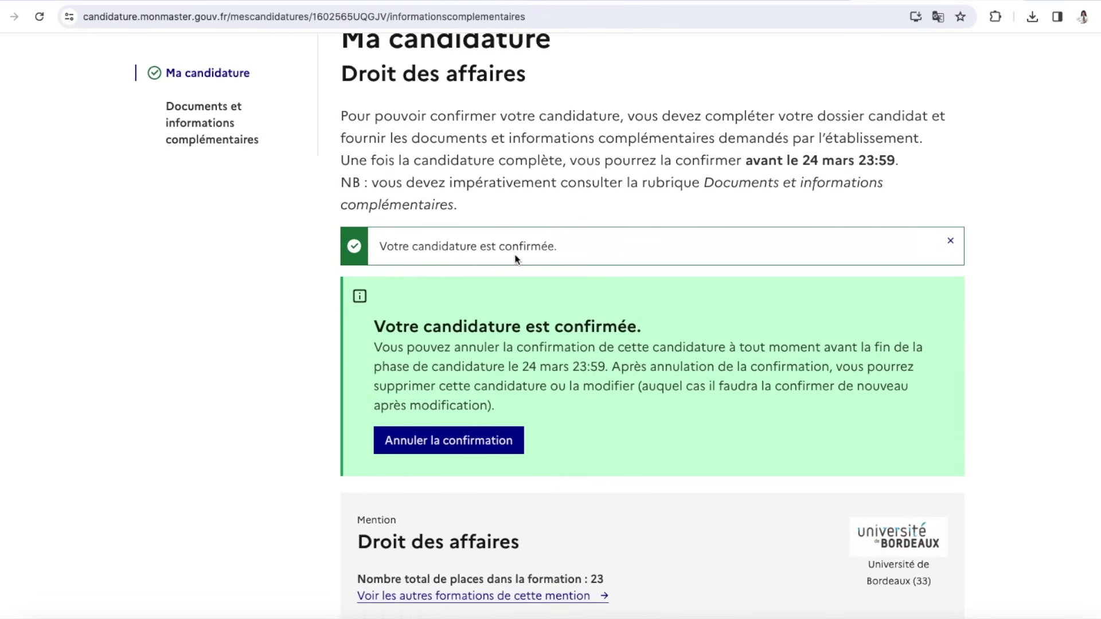
scroll(528, 309, down, 6)
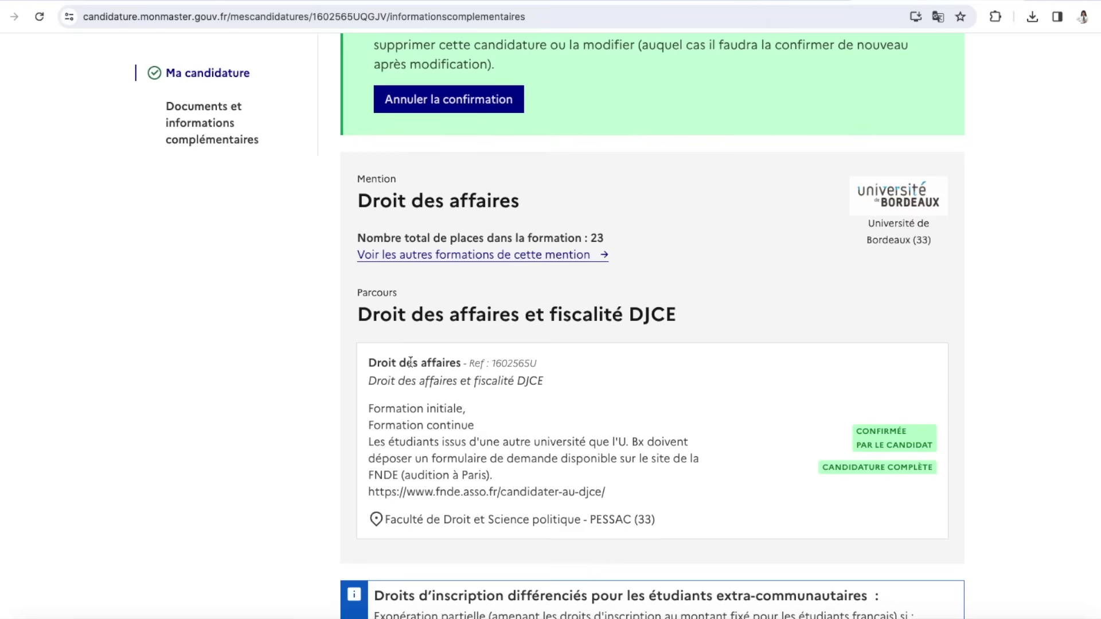
scroll(449, 366, down, 2)
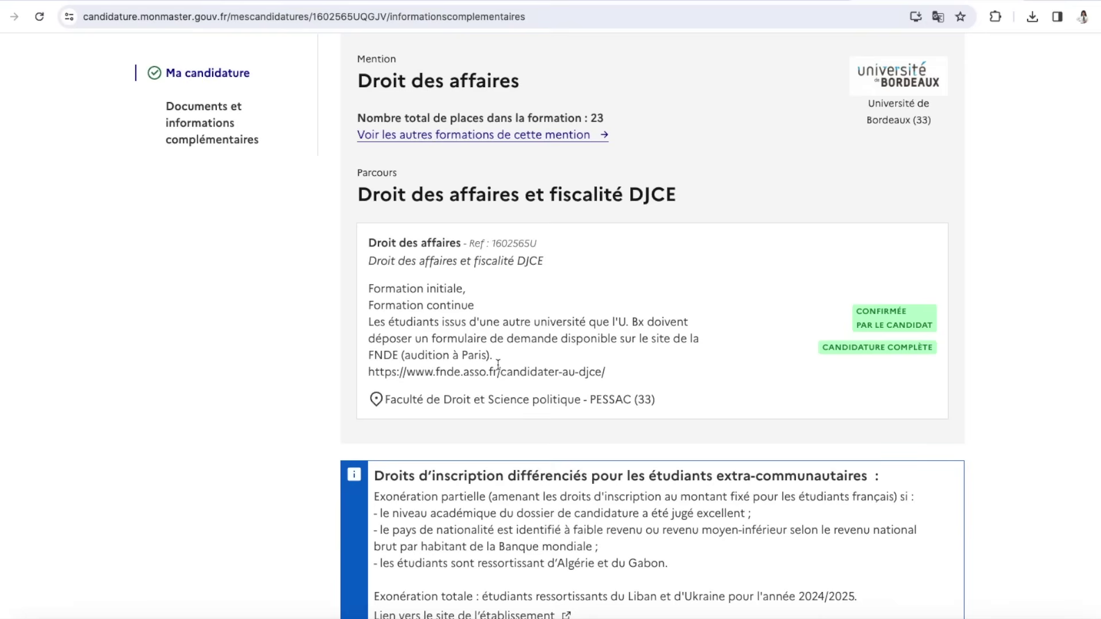
scroll(466, 422, down, 2)
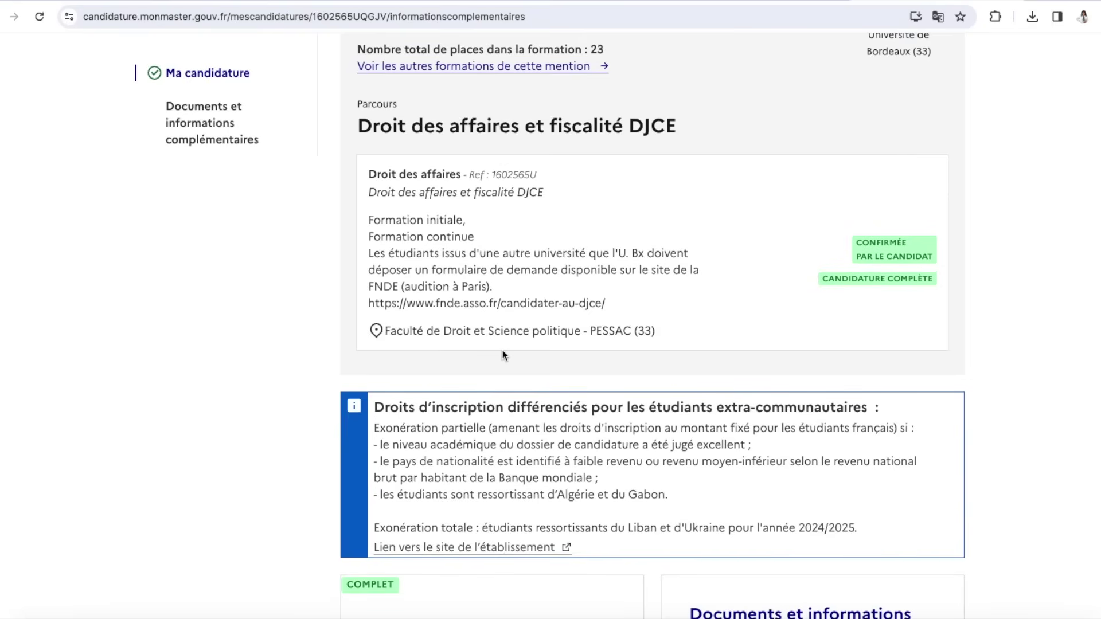
Open Mon tableau de bord and check the number of vœux counted under Mes candidatures hors alternance
scroll(503, 355, up, 10)
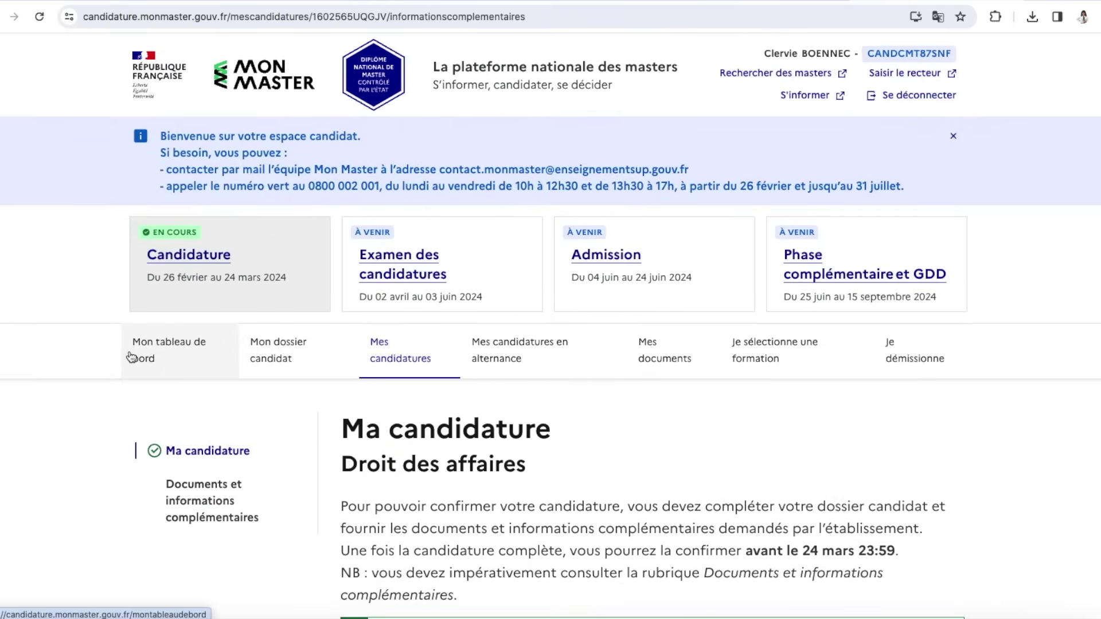
click(129, 356)
scroll(321, 351, down, 5)
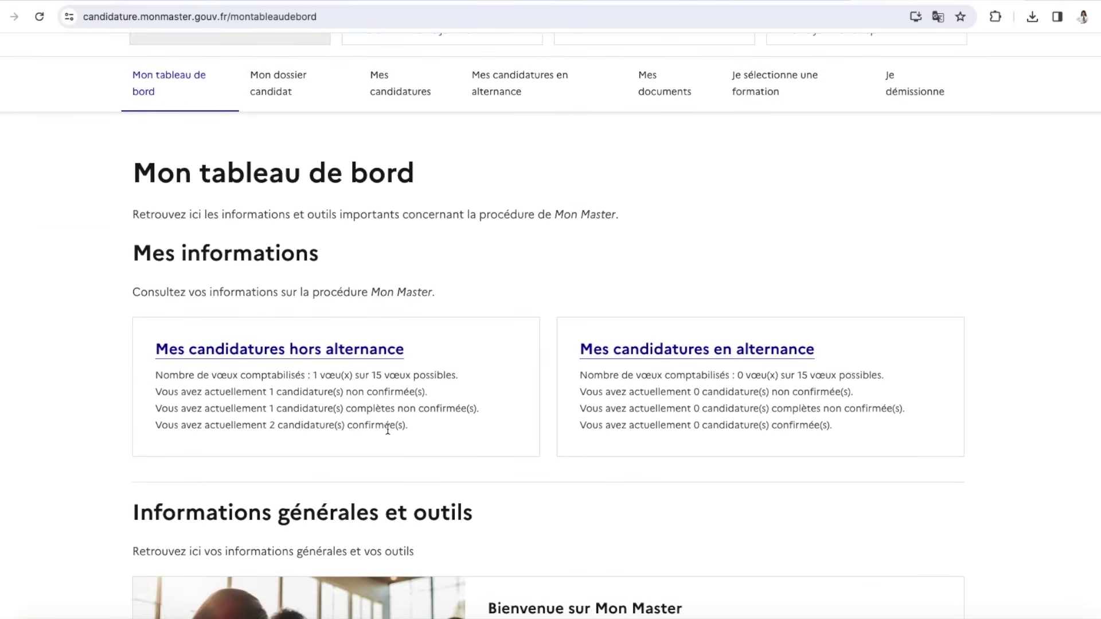
scroll(299, 470, up, 1)
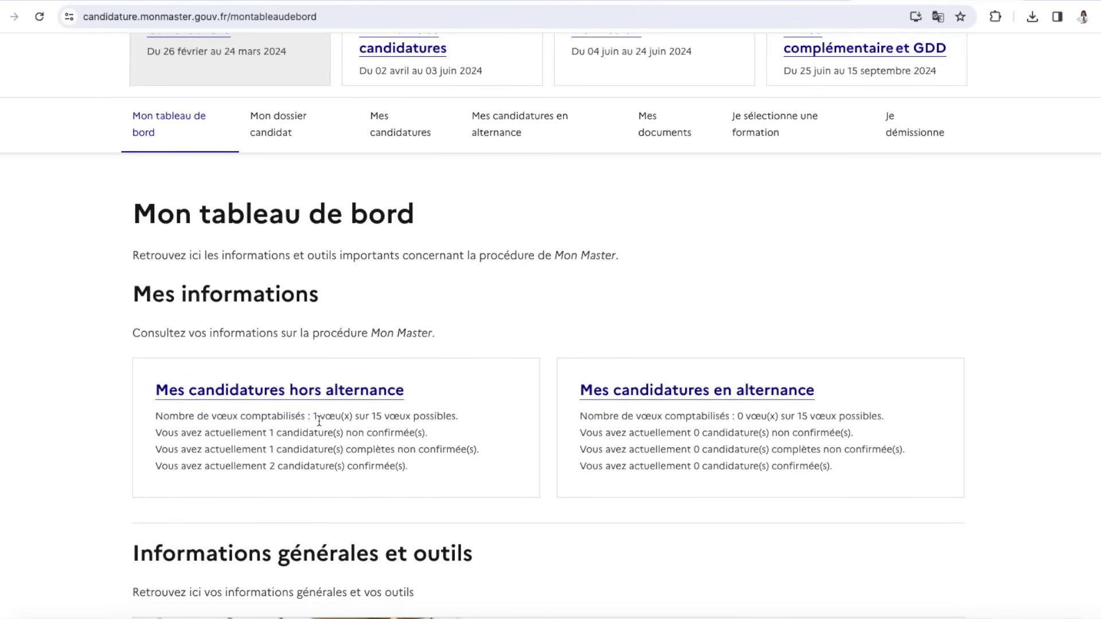
drag(312, 417, 410, 414)
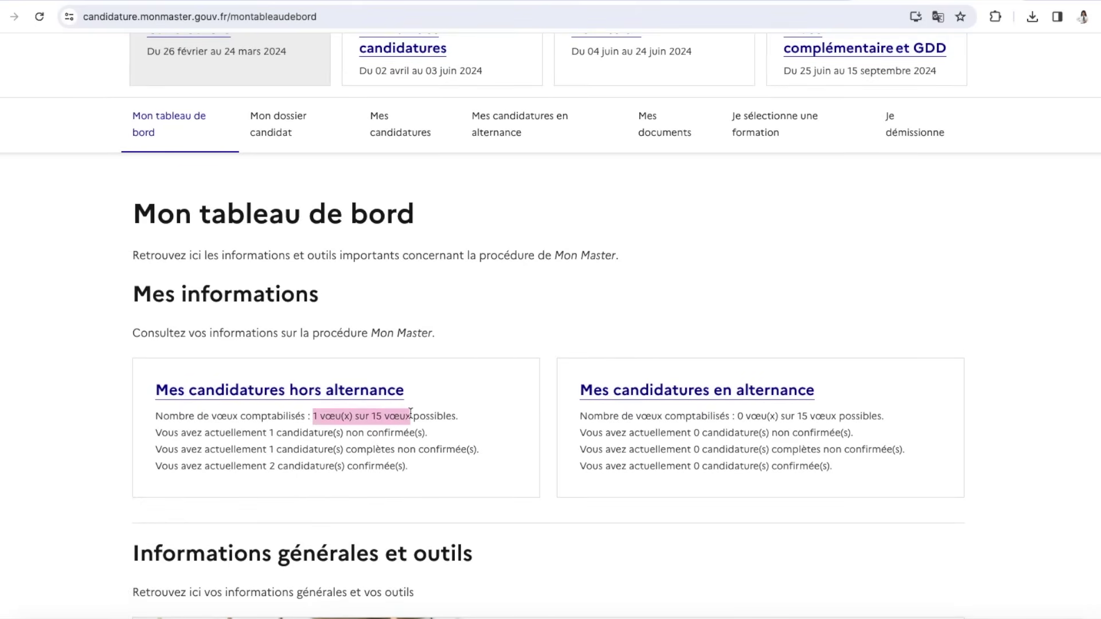
click(328, 420)
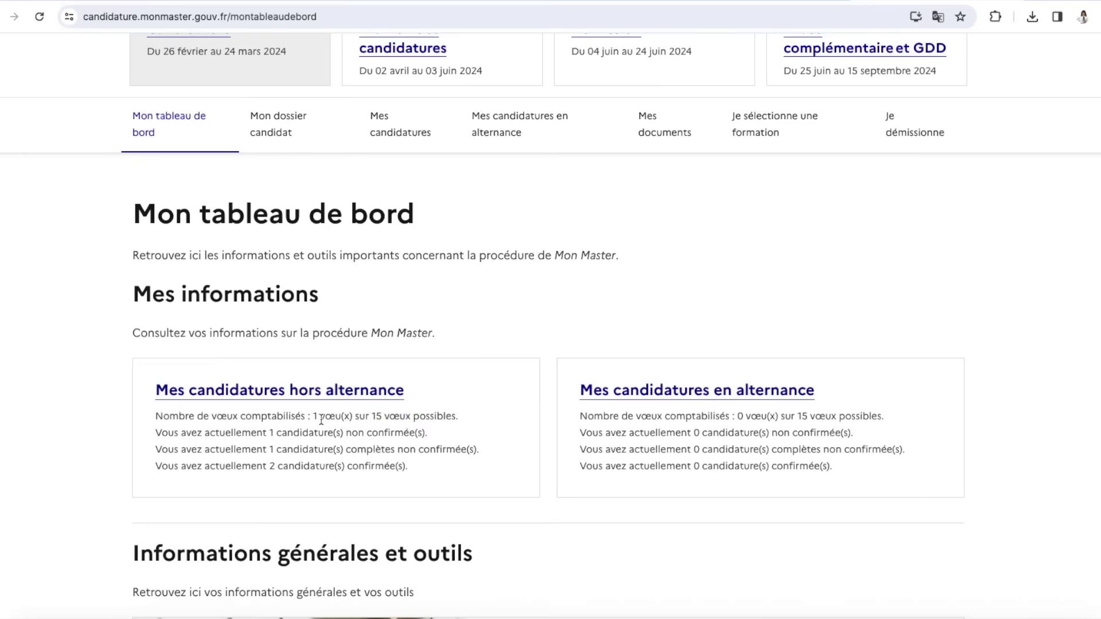
drag(313, 417, 399, 419)
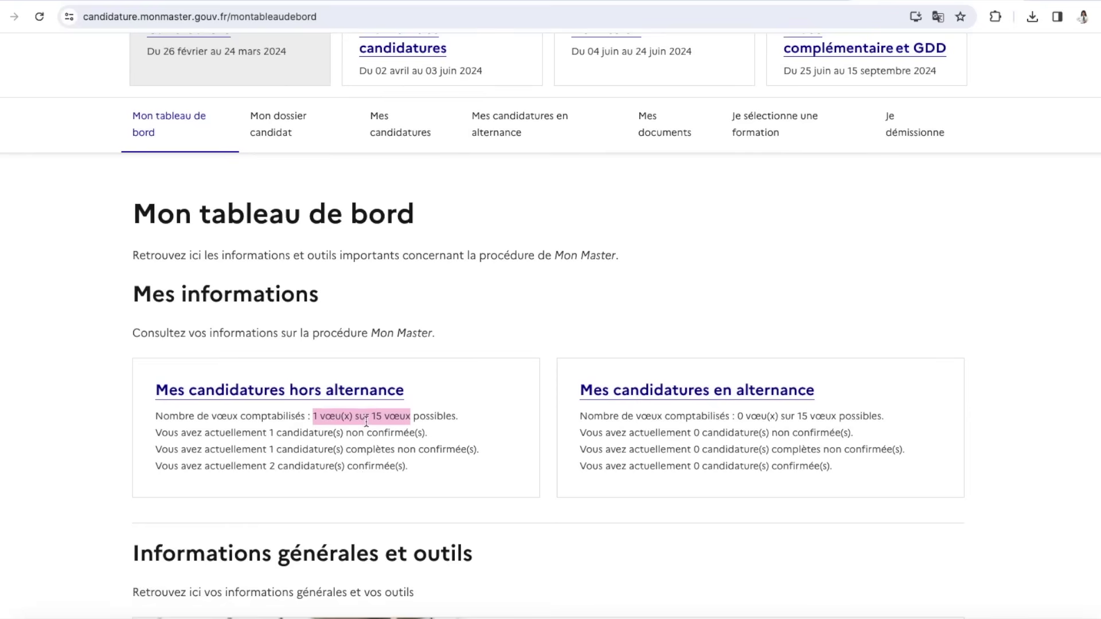
scroll(455, 445, up, 3)
scroll(455, 445, down, 2)
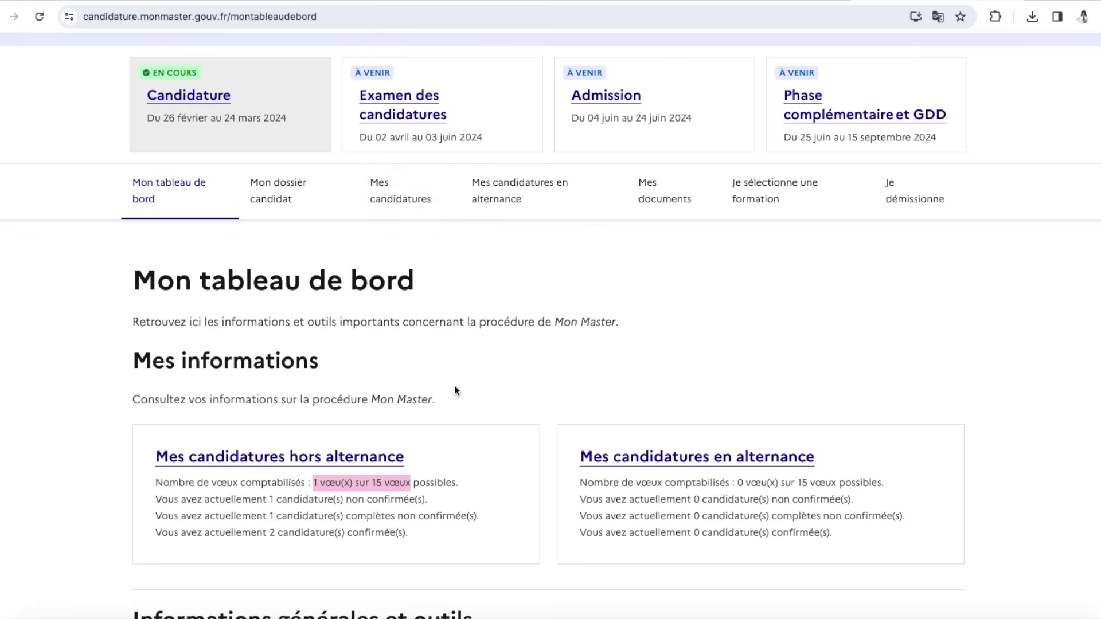
Open the Admission phase details and read the rules for formations hors alternance and en alternance
scroll(454, 385, up, 3)
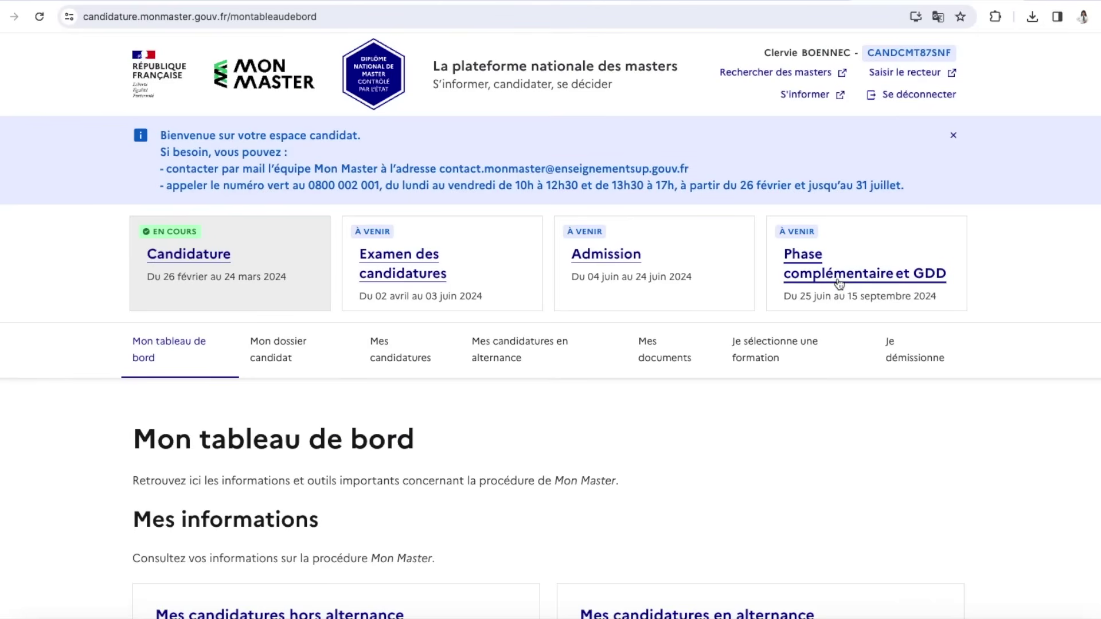
click(597, 261)
scroll(567, 259, down, 3)
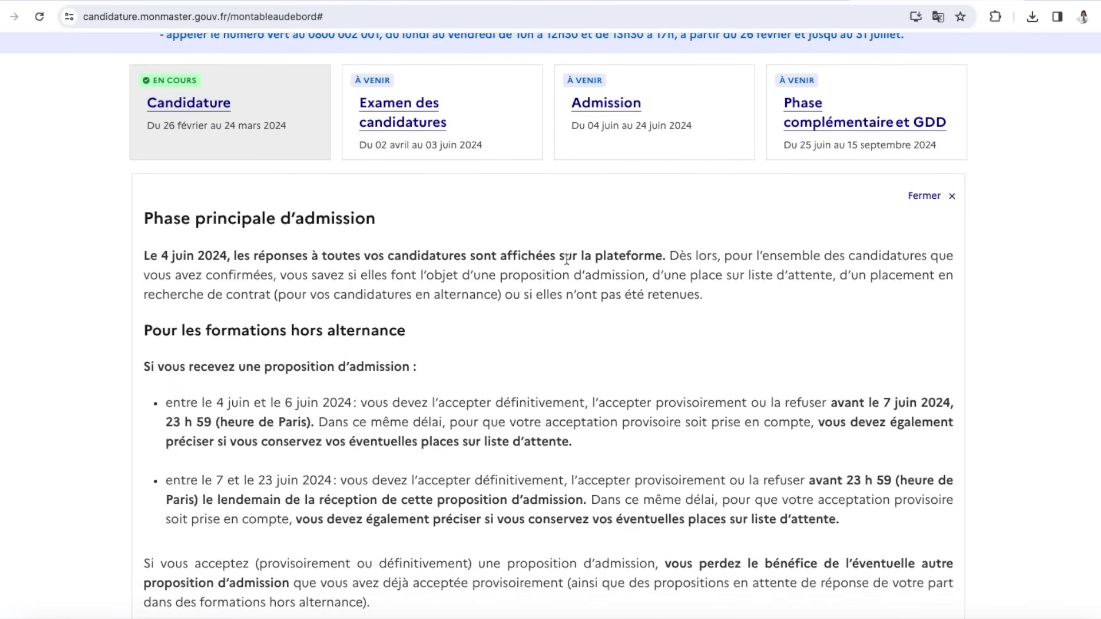
scroll(517, 452, down, 10)
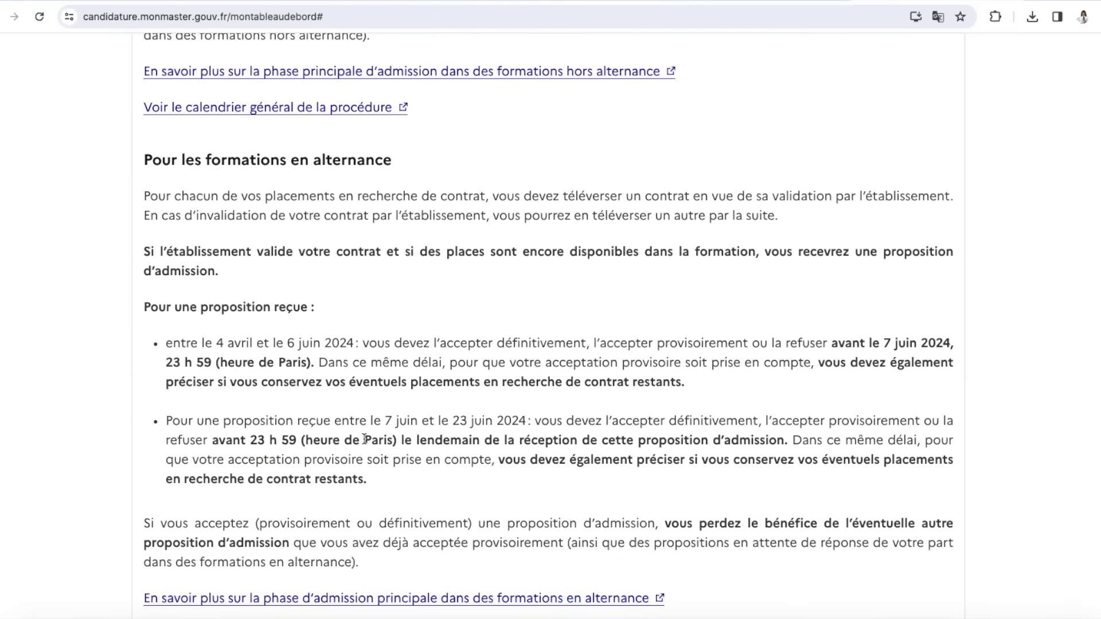
scroll(365, 439, down, 2)
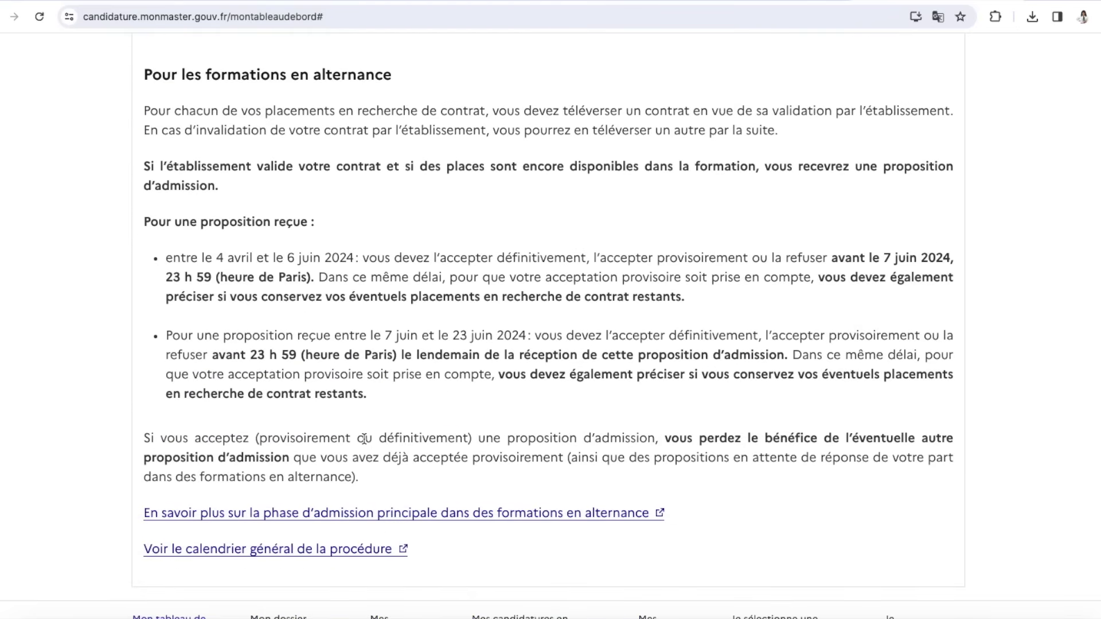
scroll(514, 382, down, 3)
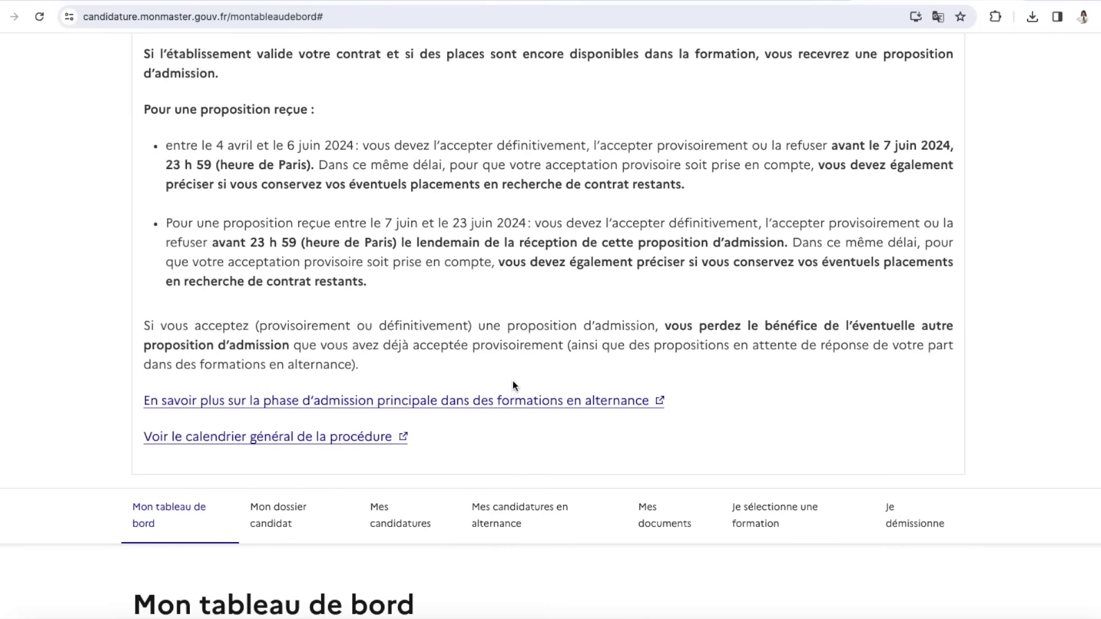
Open the Phase complémentaire et GDD details and read the participation conditions and application rules
scroll(513, 381, up, 4)
scroll(513, 381, up, 10)
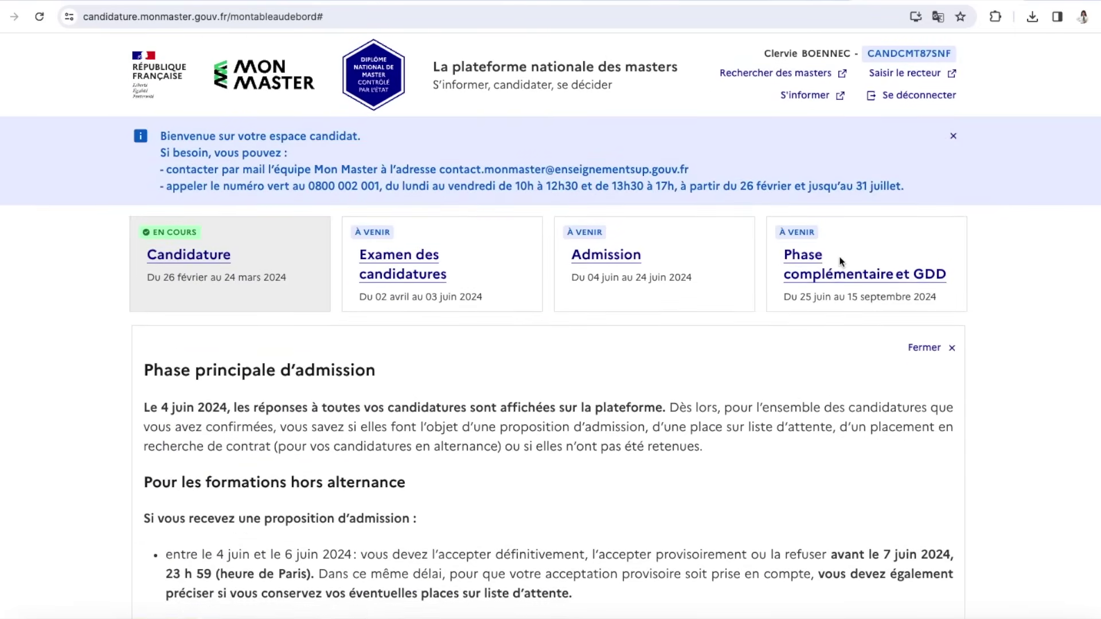
click(840, 253)
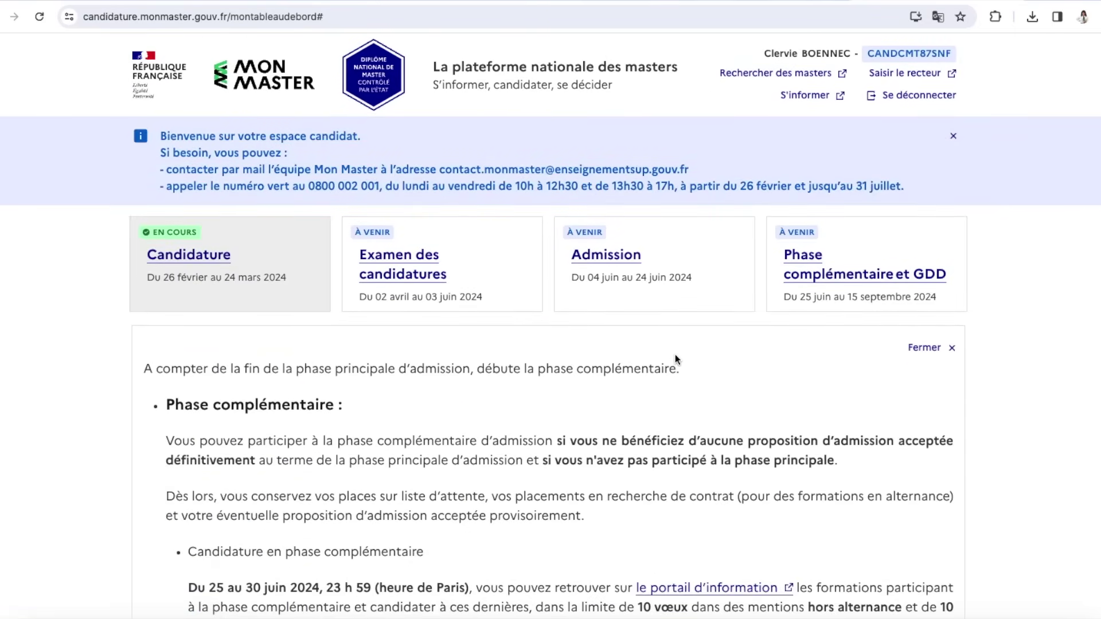
scroll(611, 474, down, 2)
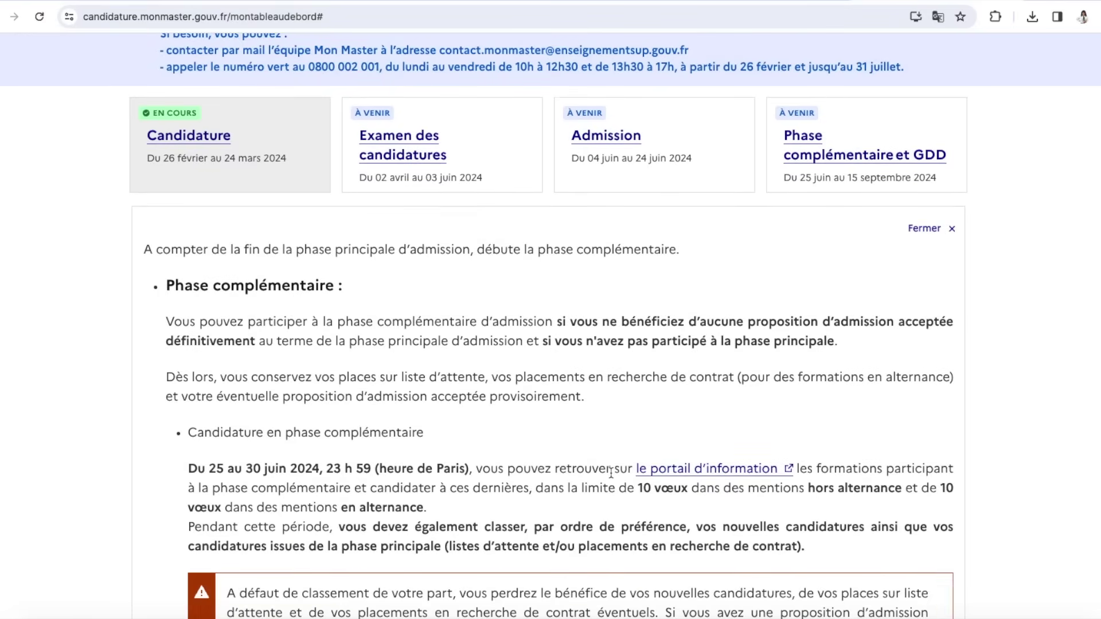
scroll(699, 389, up, 2)
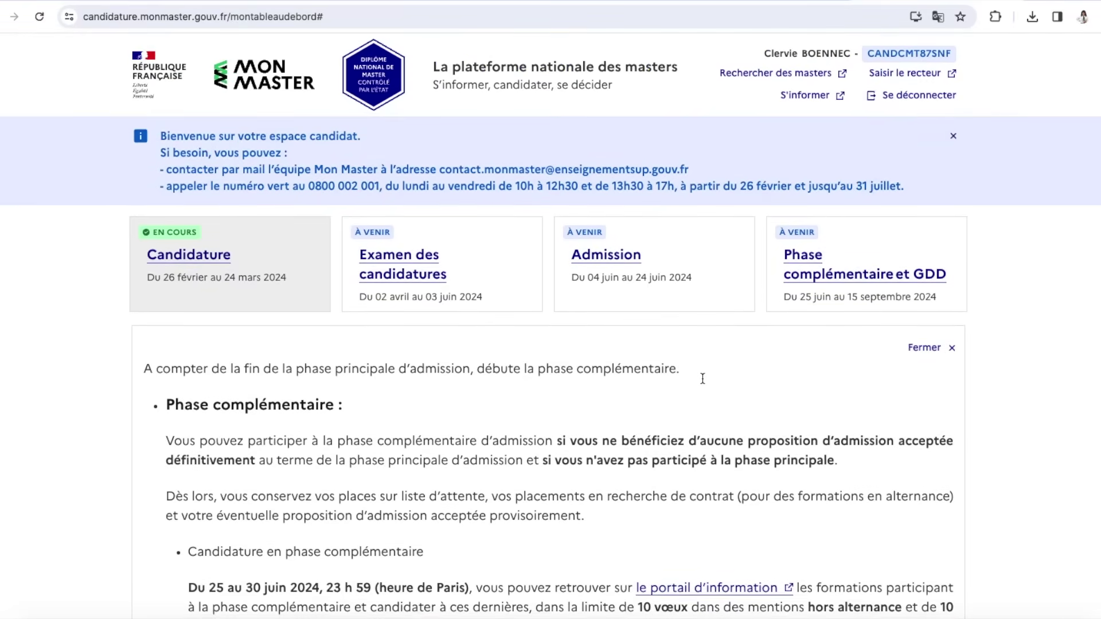